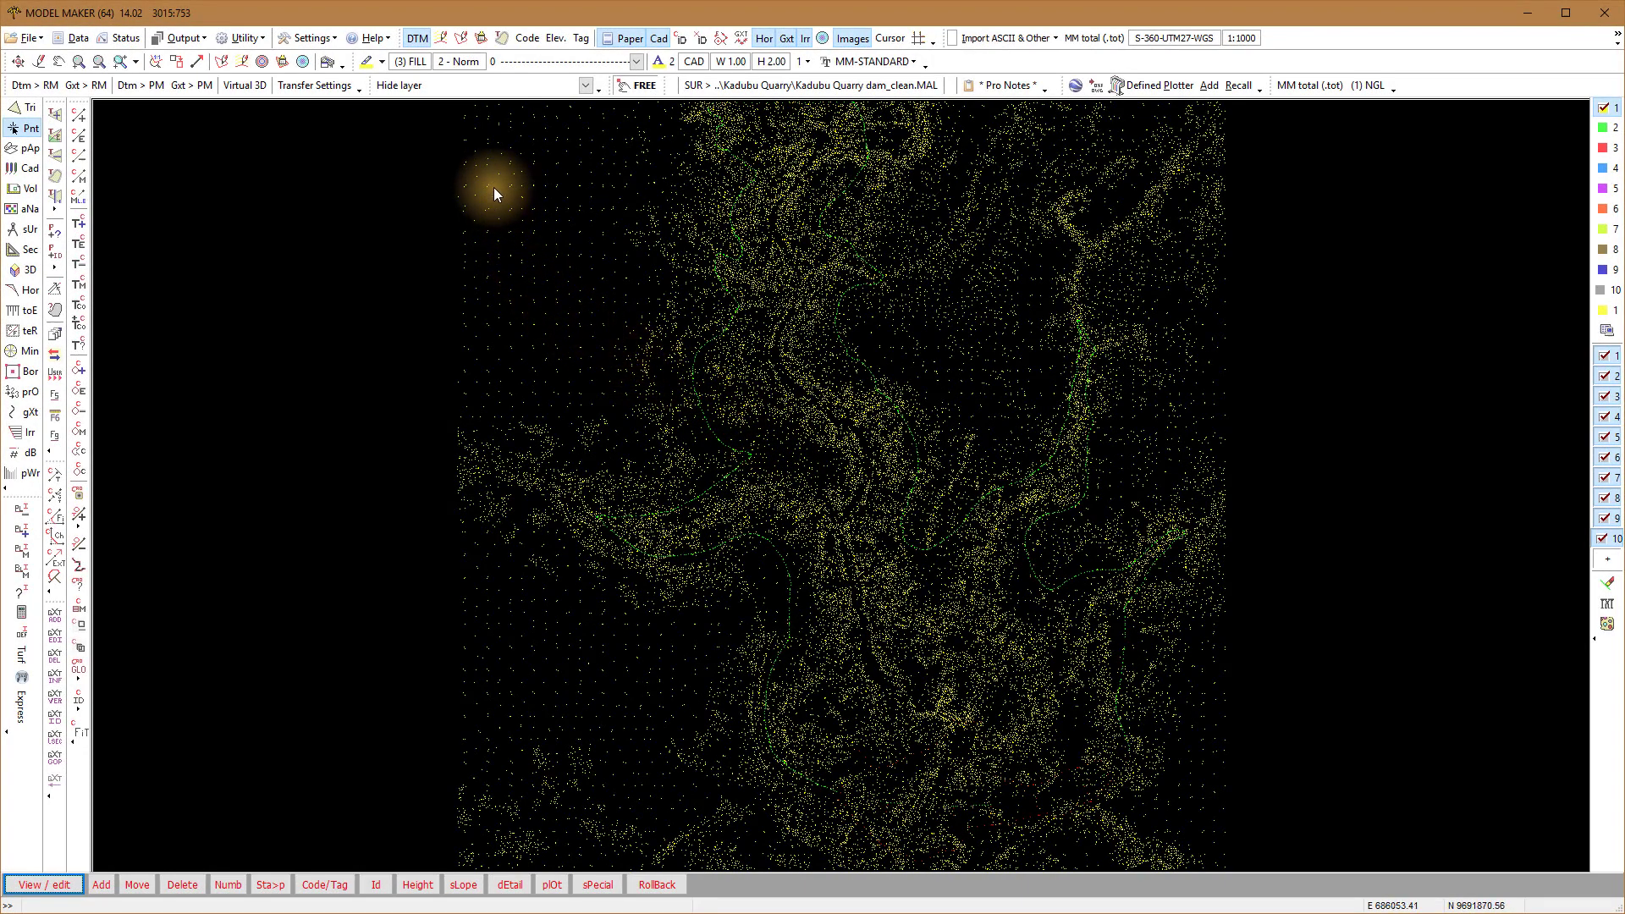
Show the DTM triangles briefly, hide them again, and review the DTM display settings of the loaded projects
{"action": "left_click", "coordinate": [460, 38]}
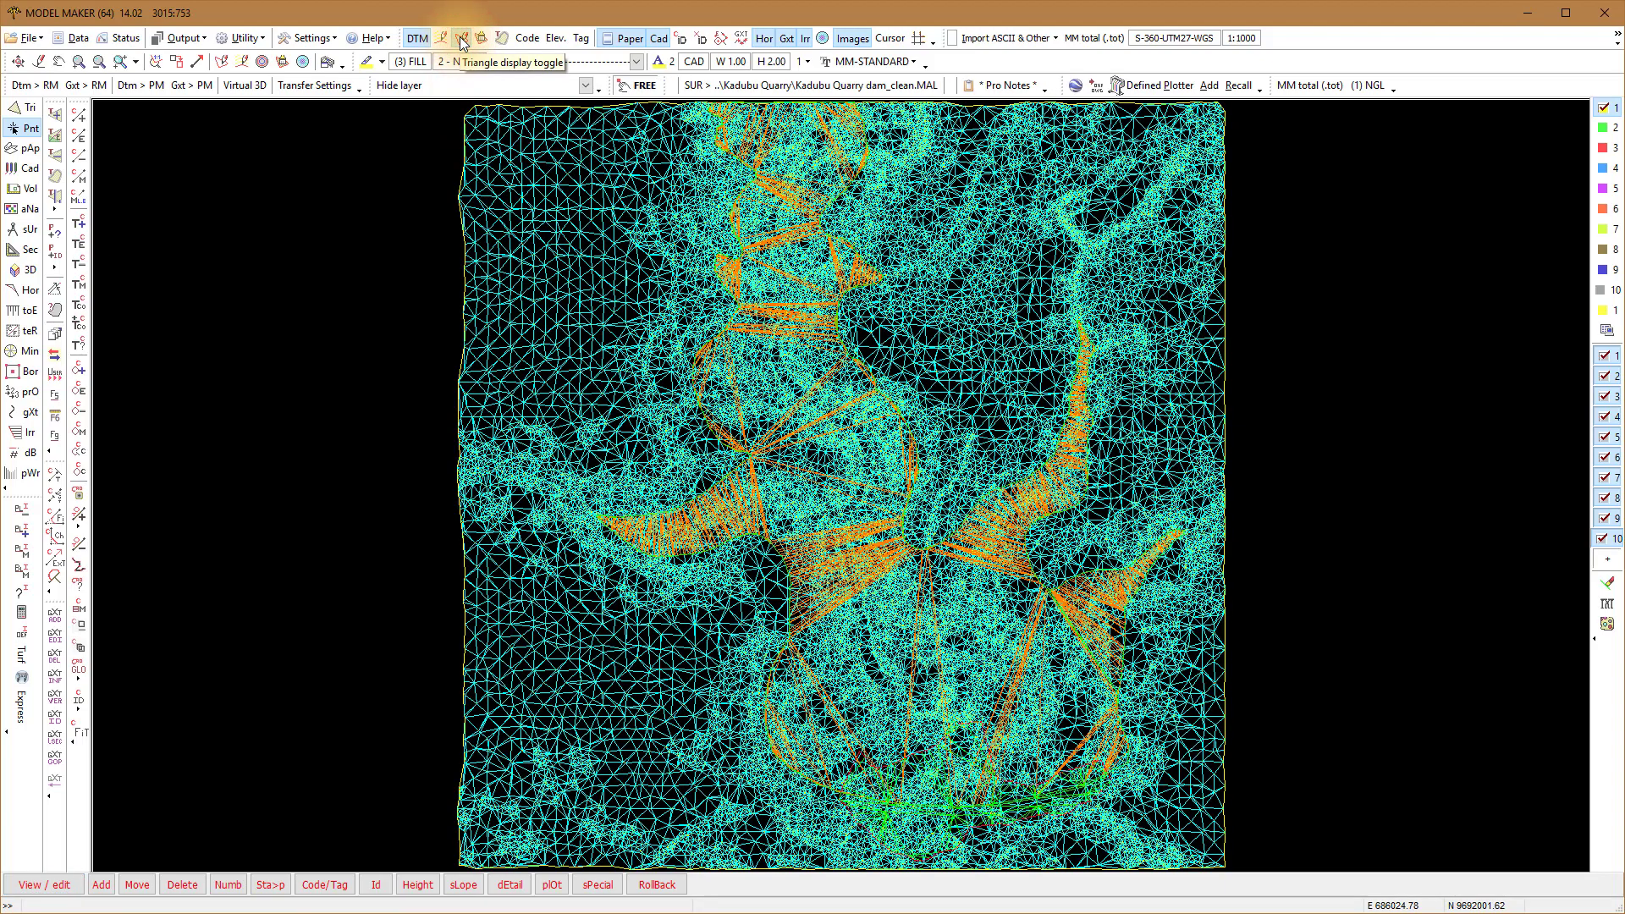
{"action": "left_click", "coordinate": [460, 37]}
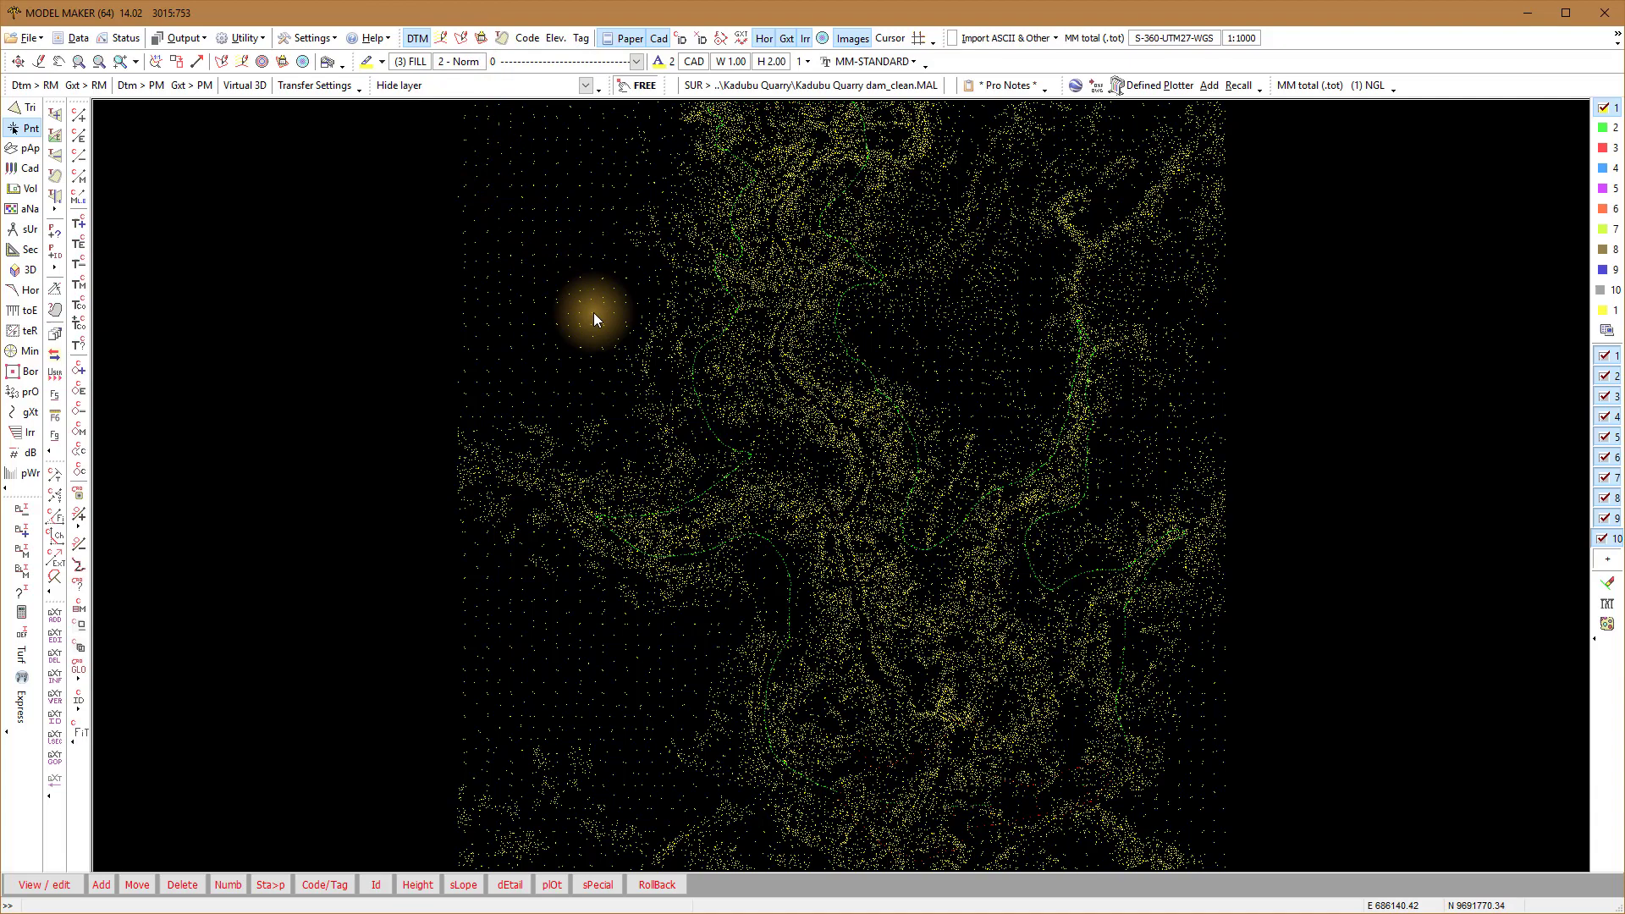
{"action": "left_click", "coordinate": [1606, 560]}
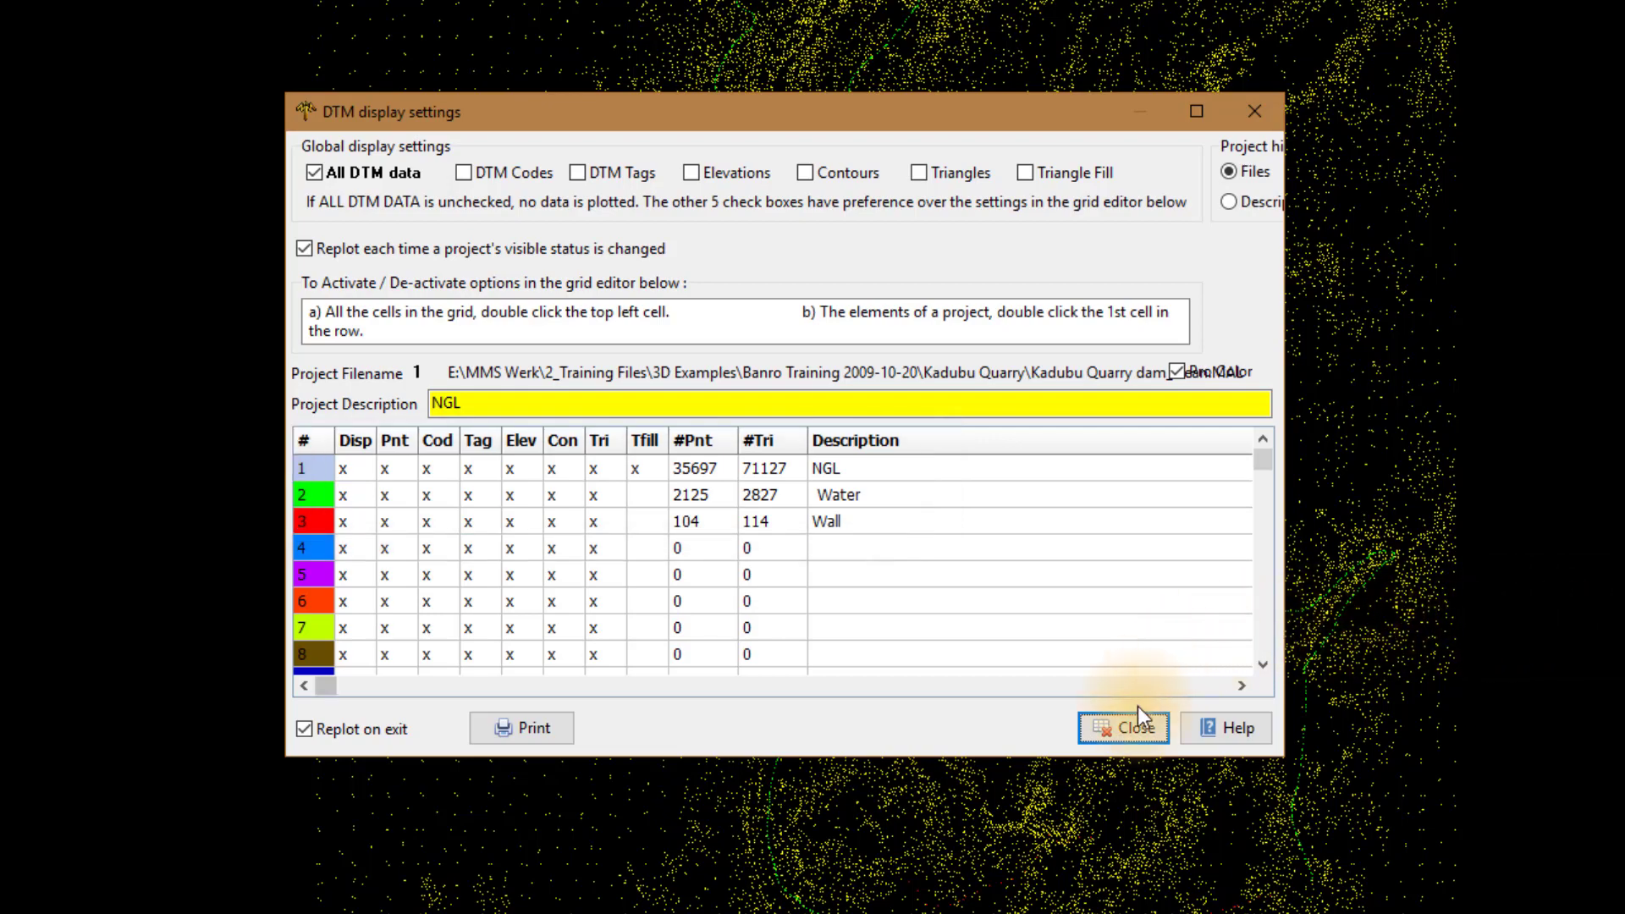
{"action": "left_click", "coordinate": [1124, 728]}
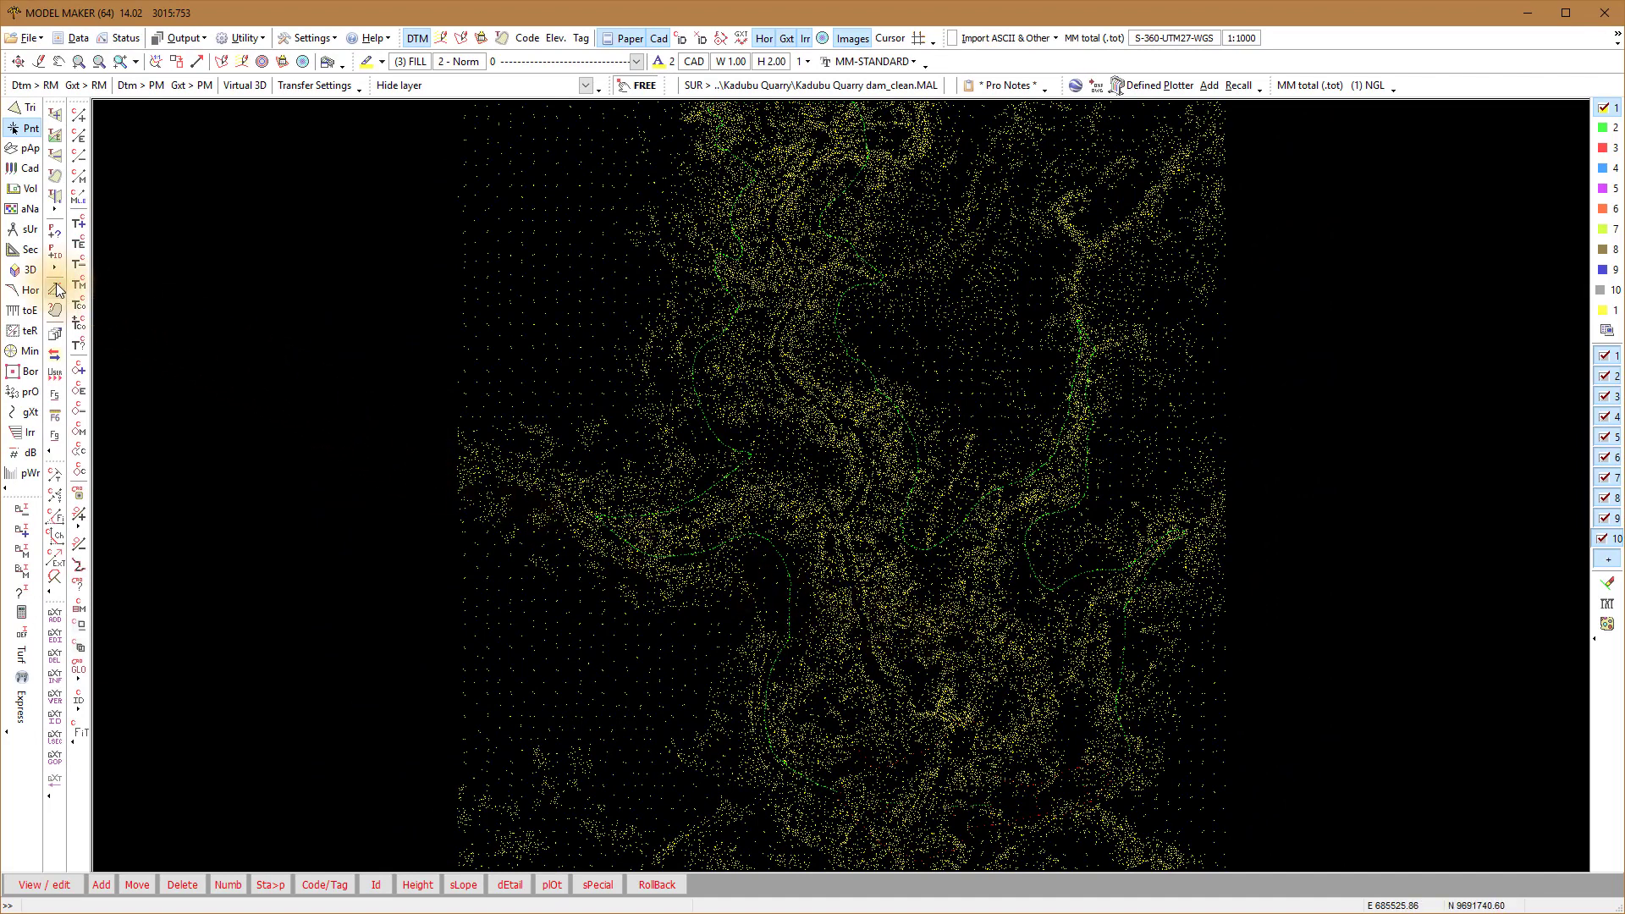
Set the height analysis to contour band fill with user-defined elevations, without copying the analysis to CAD/bitmap
{"action": "left_click", "coordinate": [20, 209]}
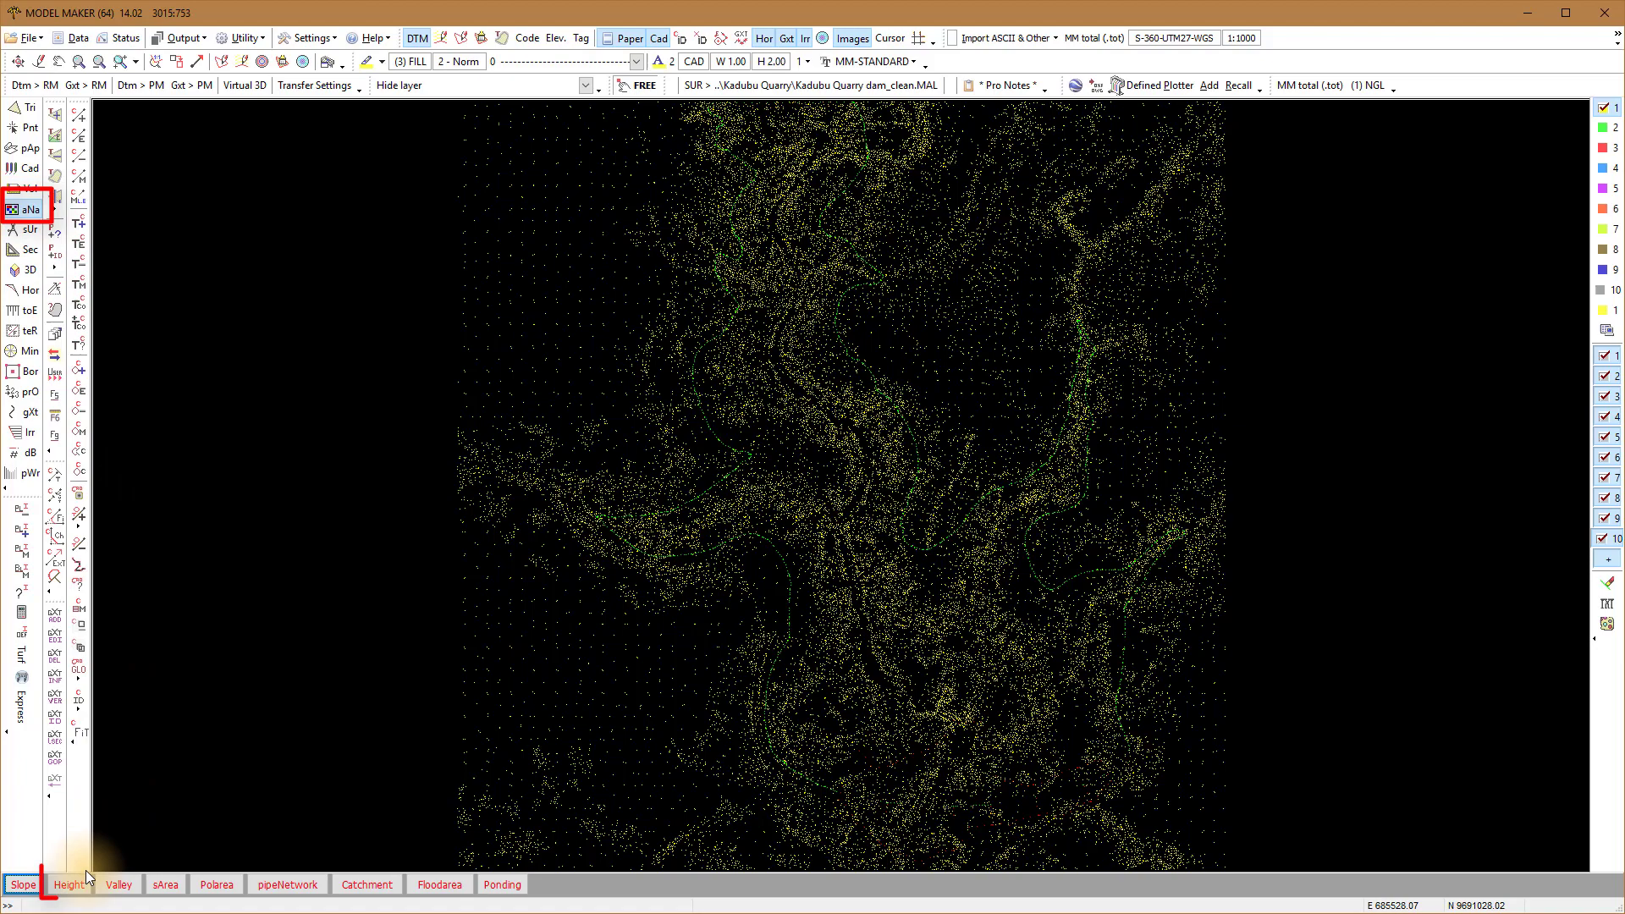
{"action": "left_click", "coordinate": [70, 885]}
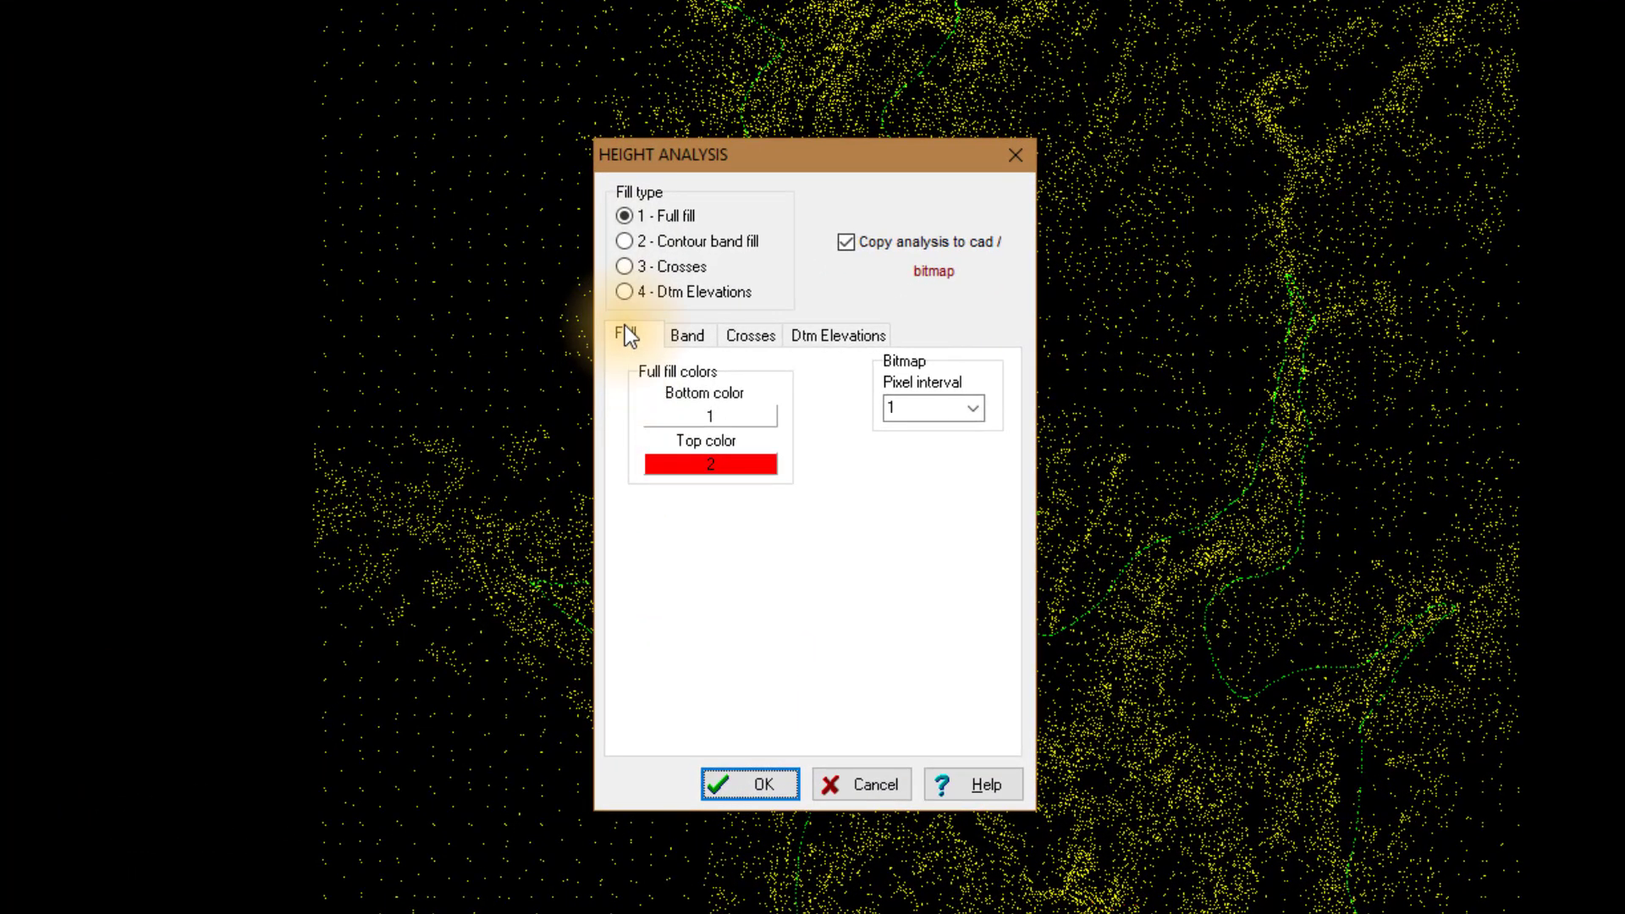
{"action": "left_click", "coordinate": [625, 242]}
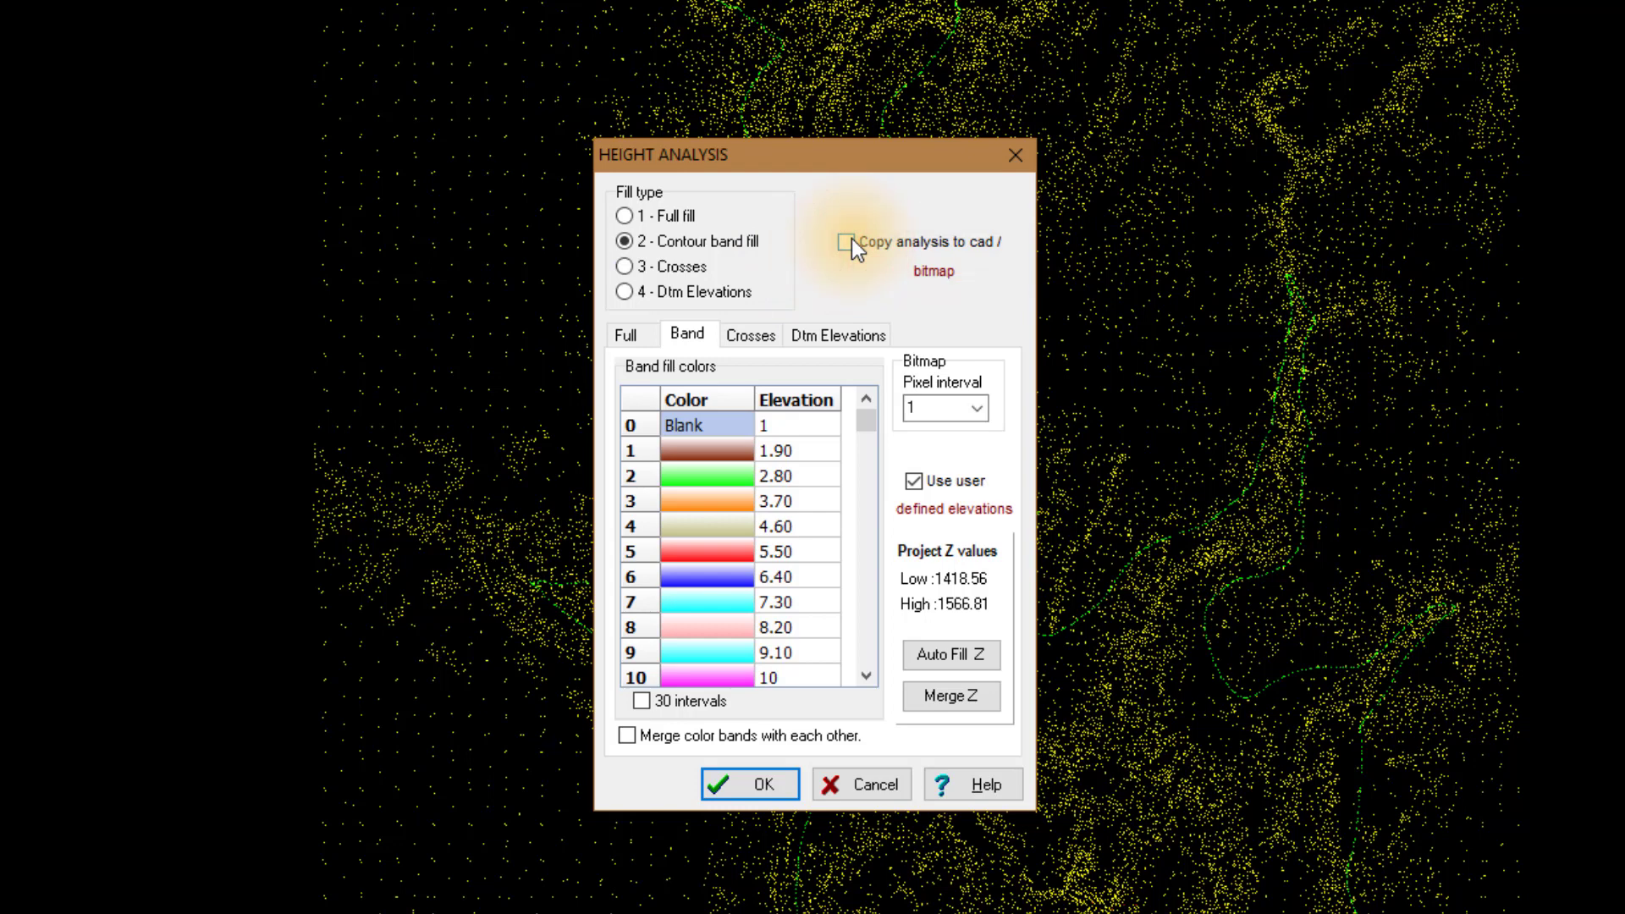
{"action": "left_click", "coordinate": [914, 481]}
{"action": "left_click", "coordinate": [914, 481]}
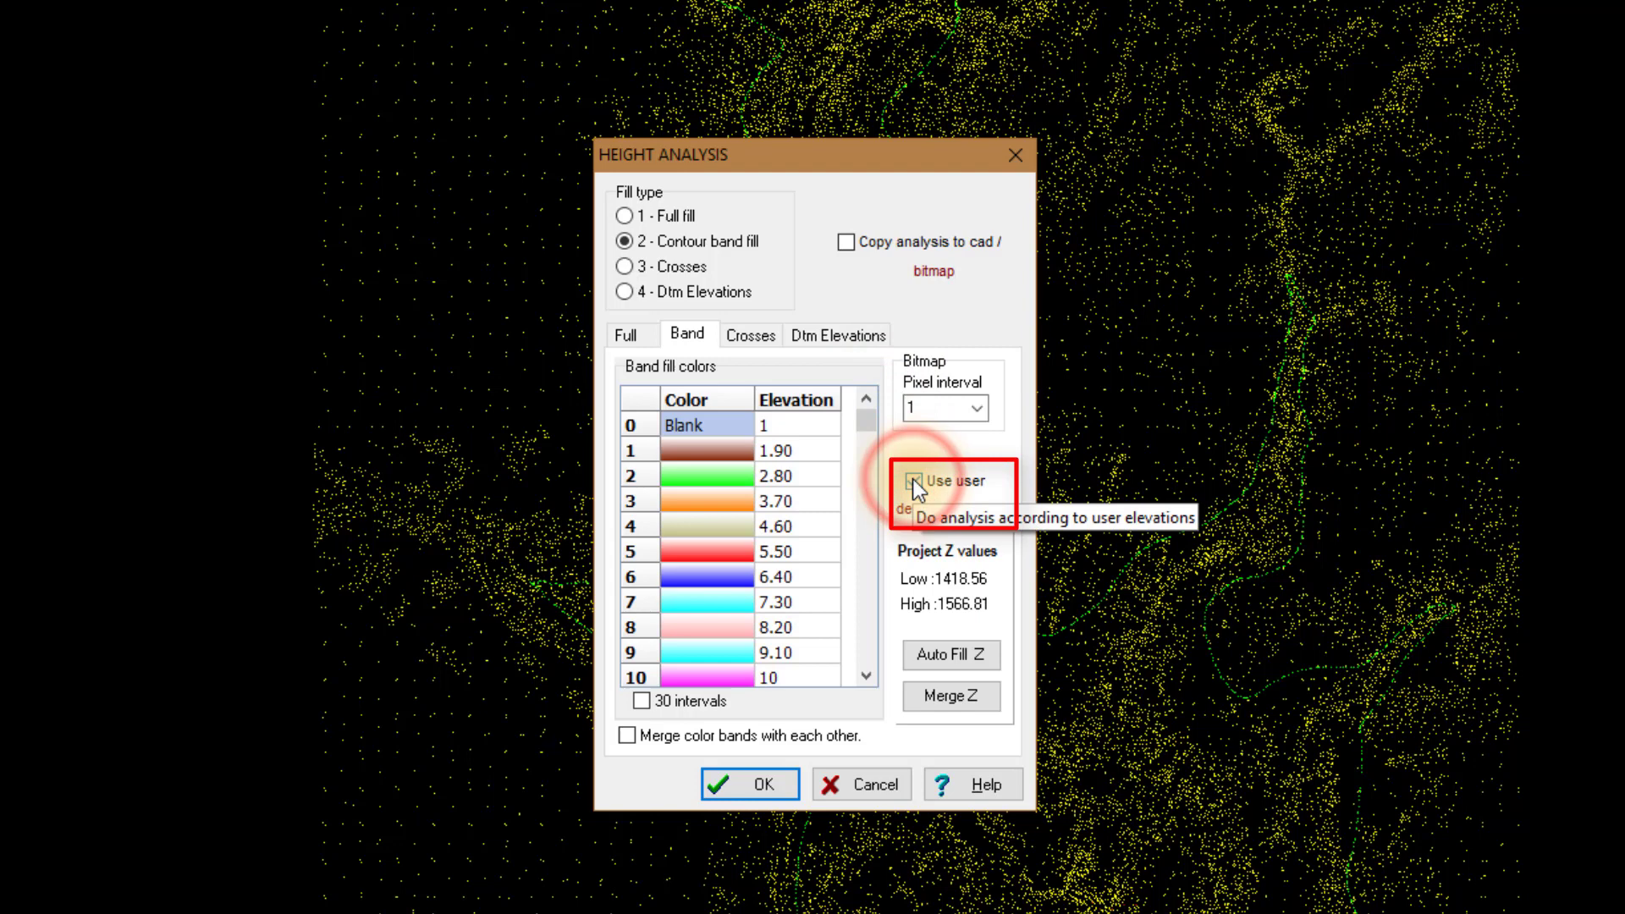
Keep colour 24 for band 1, enable 30 intervals, and leave the height analysis settings without running the analysis
{"action": "left_click", "coordinate": [721, 449]}
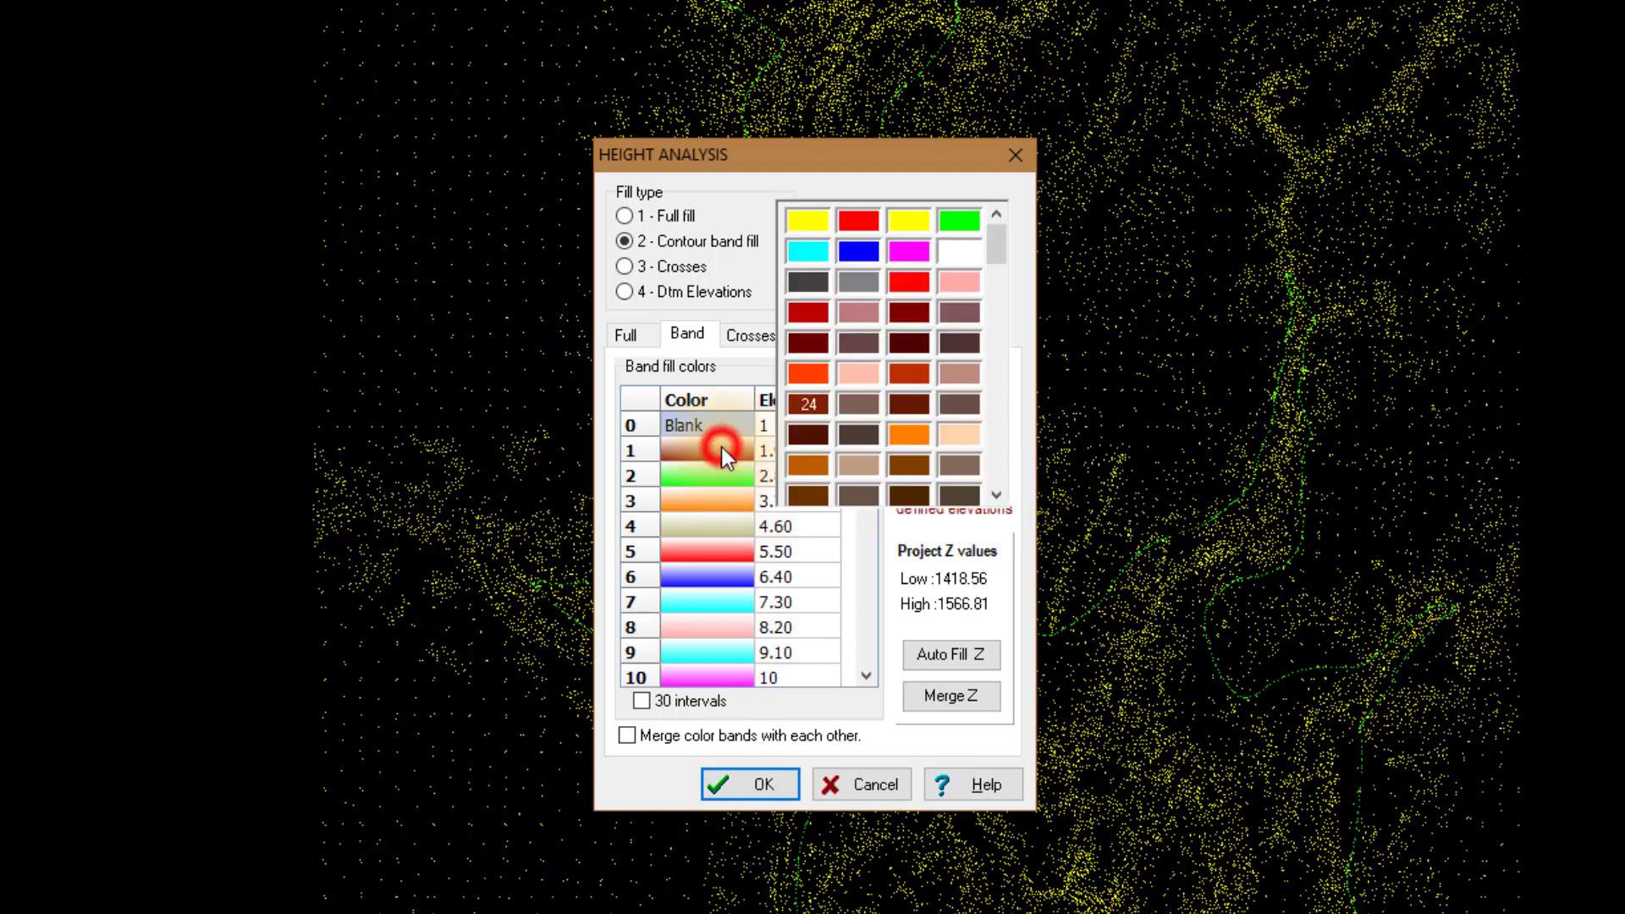
{"action": "left_click", "coordinate": [811, 400]}
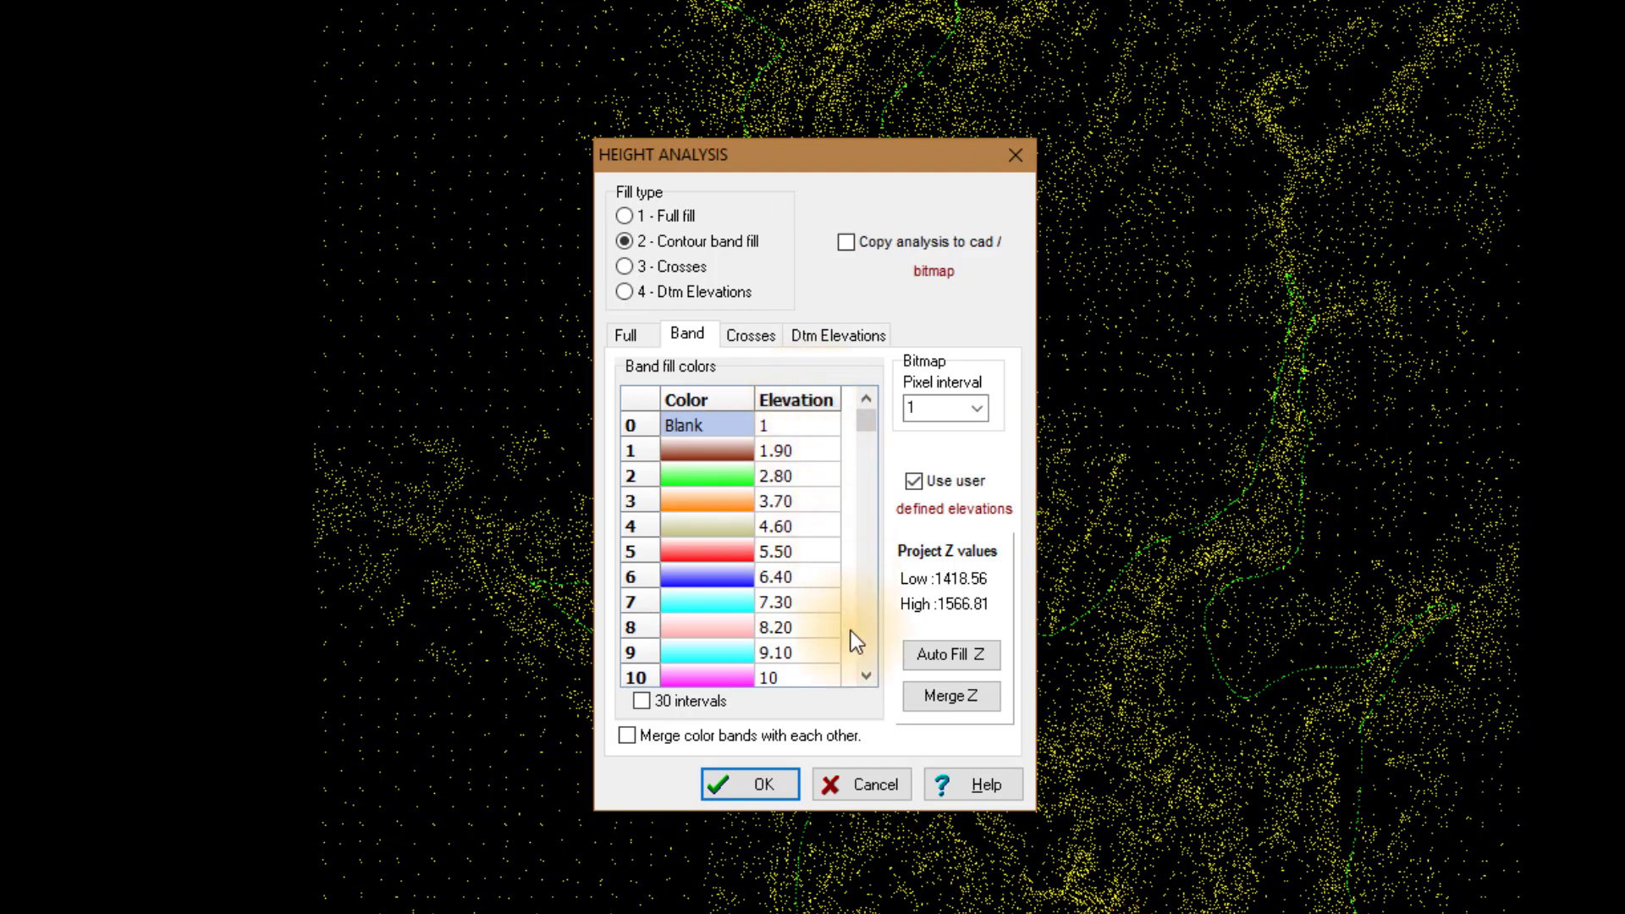
{"action": "left_click", "coordinate": [642, 699]}
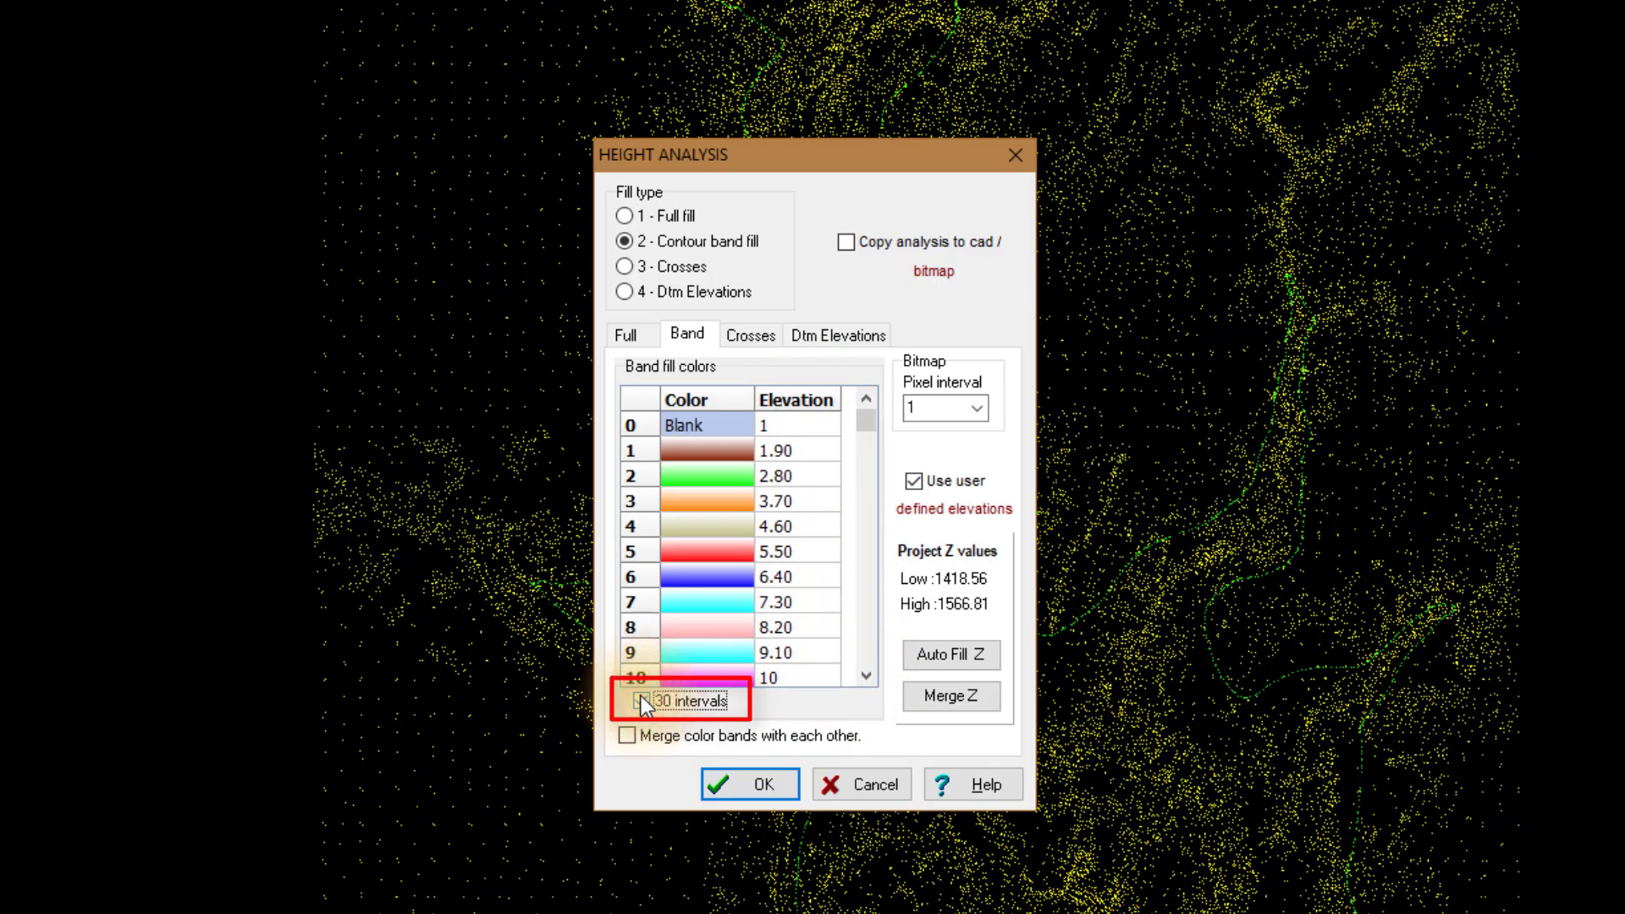
{"action": "left_click", "coordinate": [865, 784]}
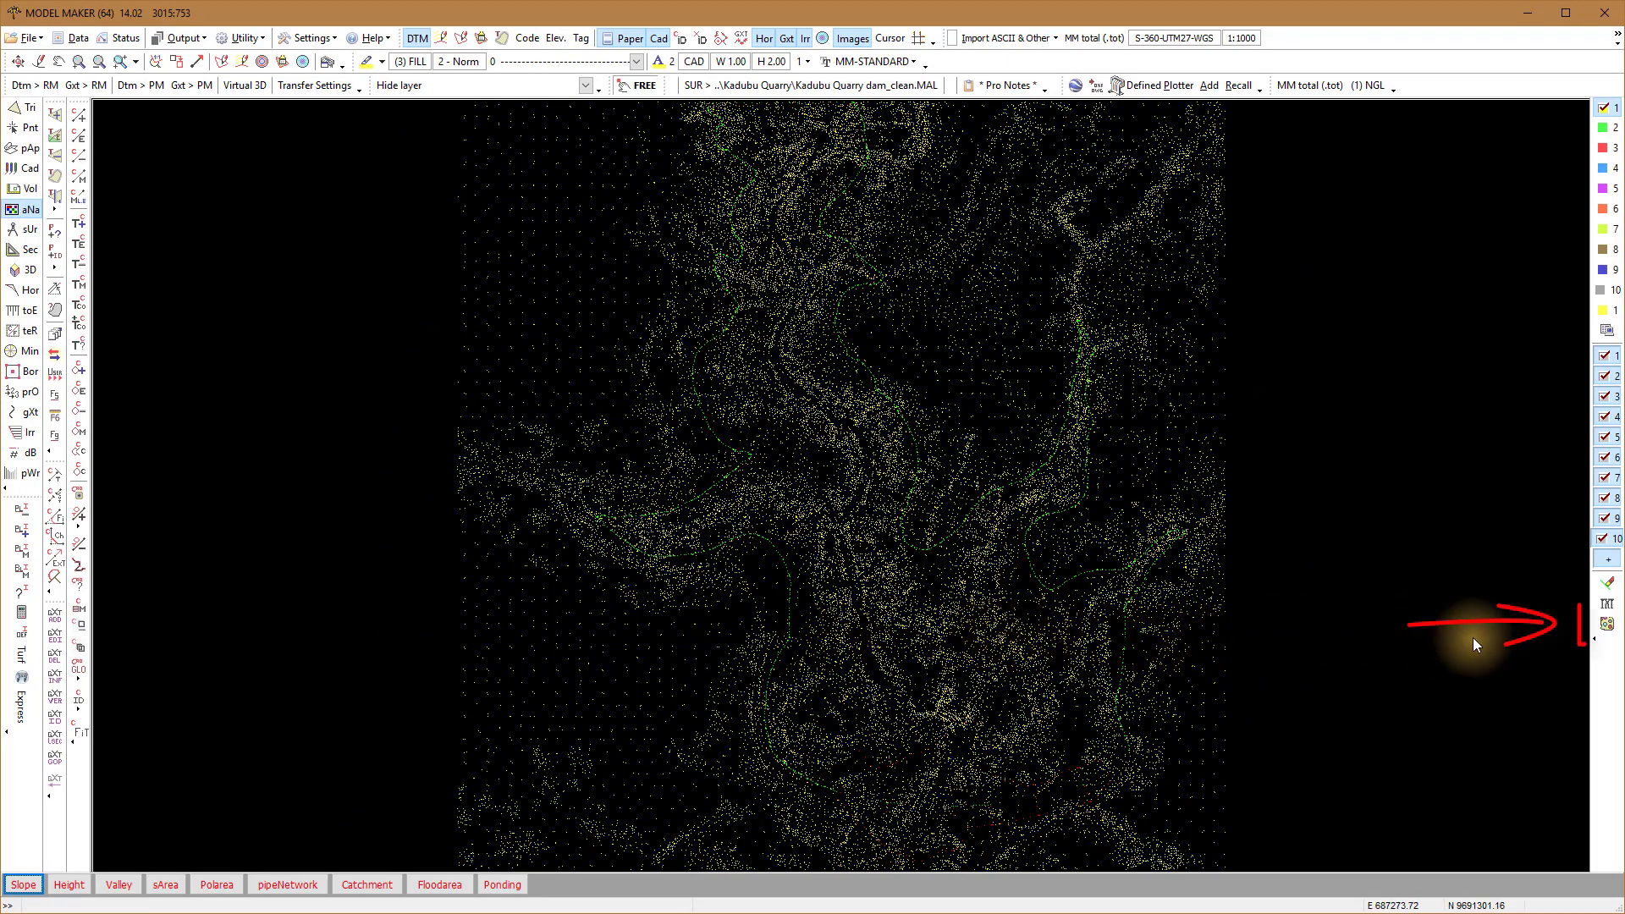
In the default colour settings, change the colour of pen 50 to light yellow
{"action": "left_click", "coordinate": [1608, 624]}
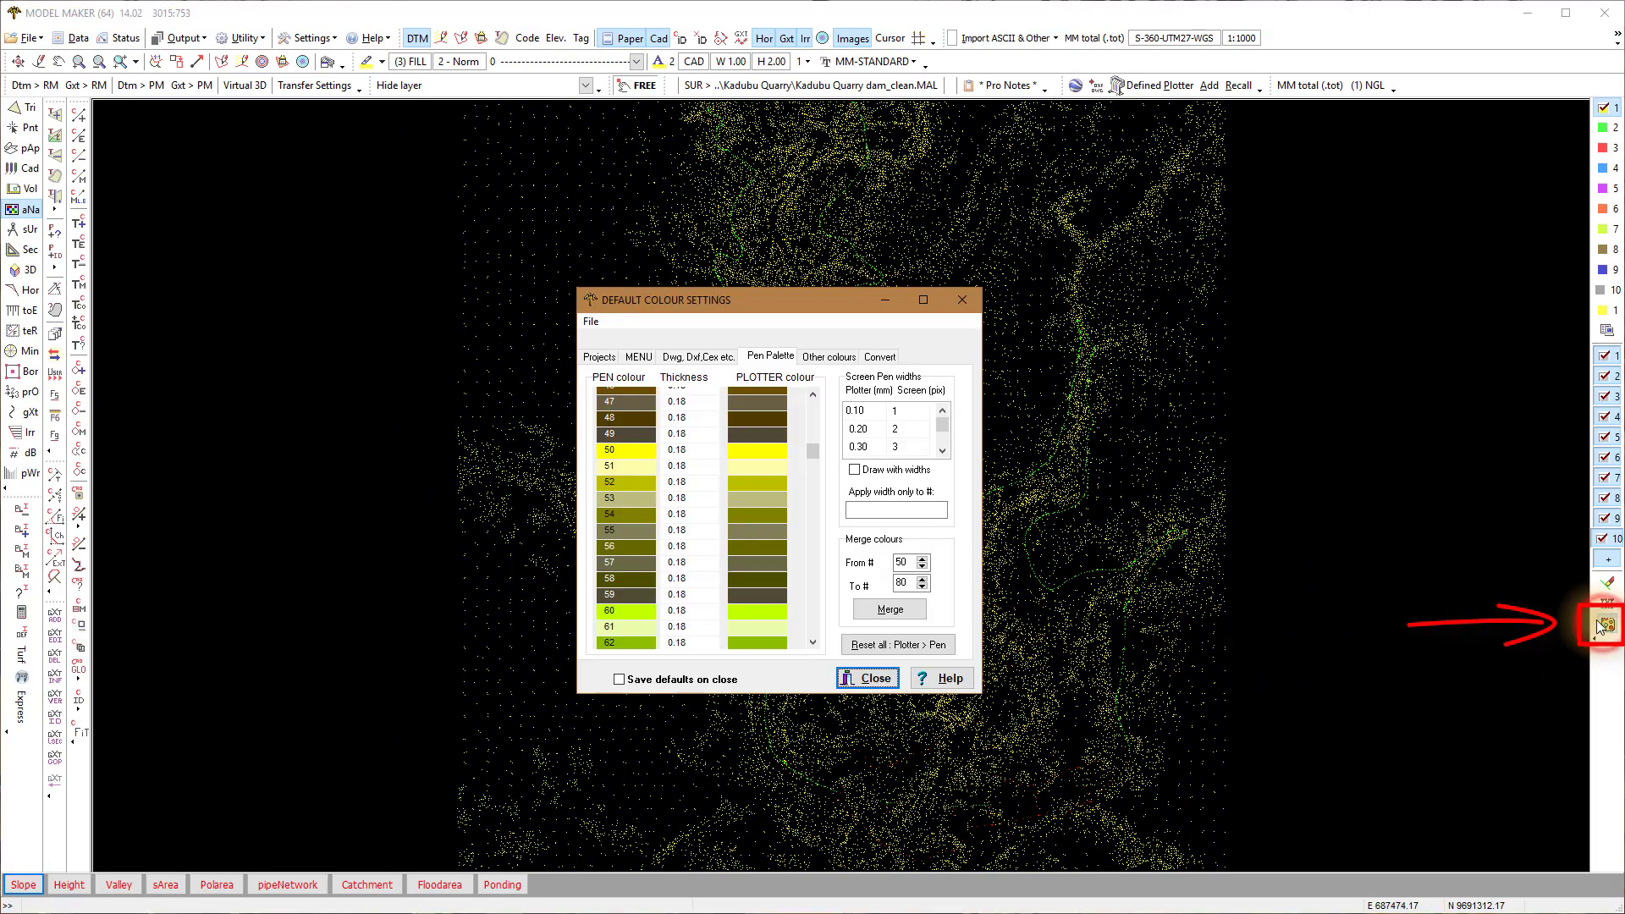
{"action": "double_click", "coordinate": [615, 449]}
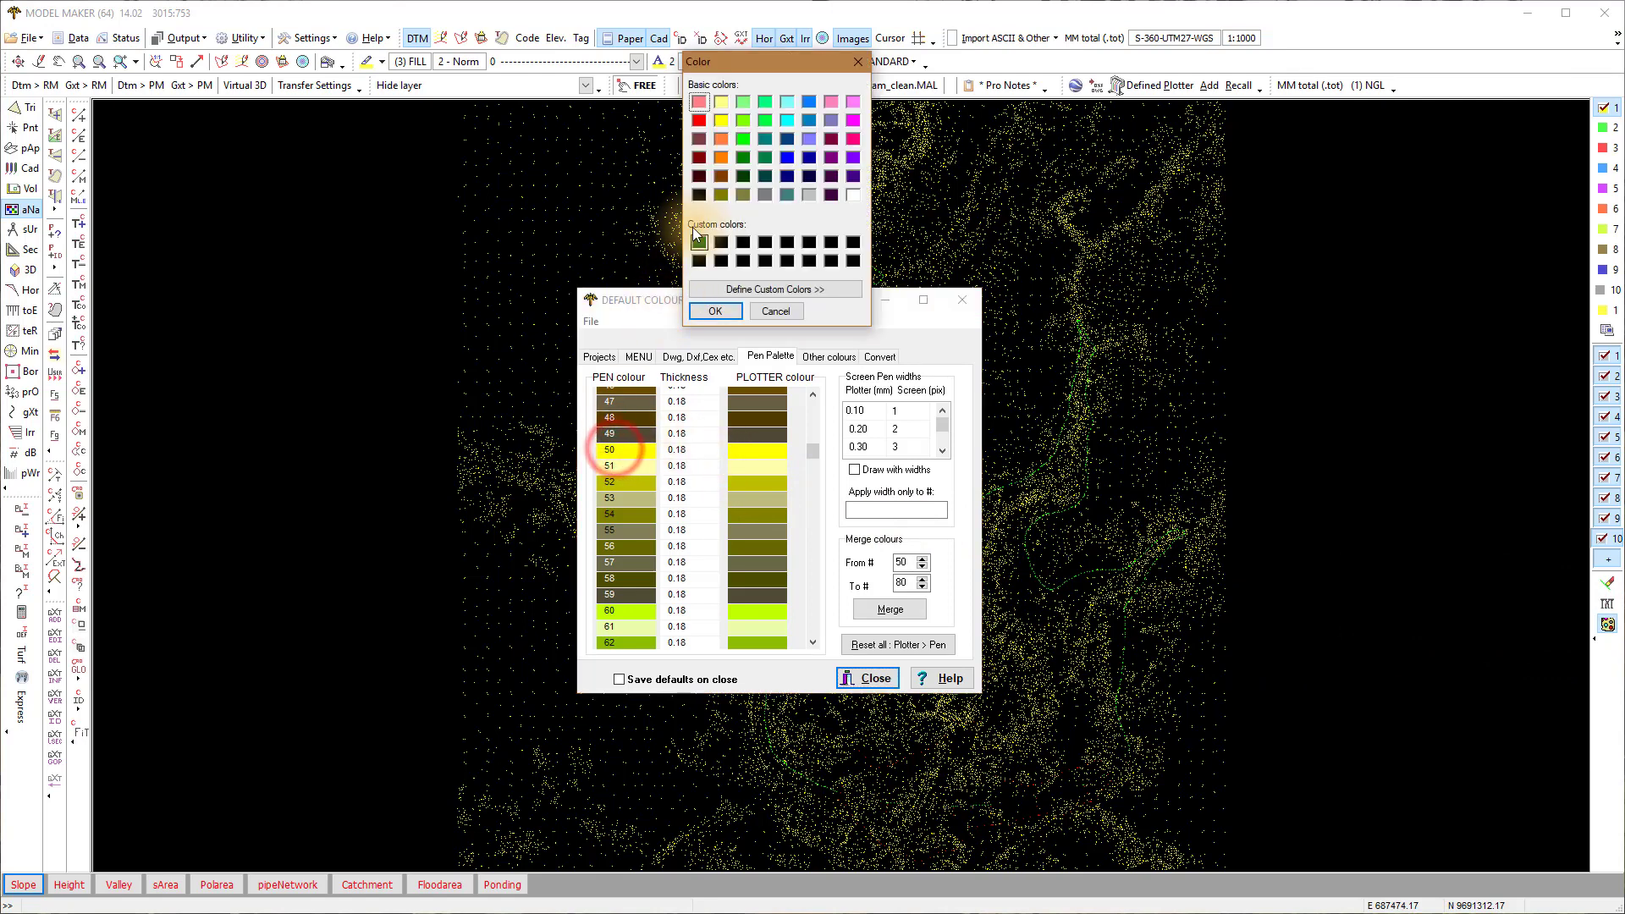
{"action": "left_click", "coordinate": [721, 102]}
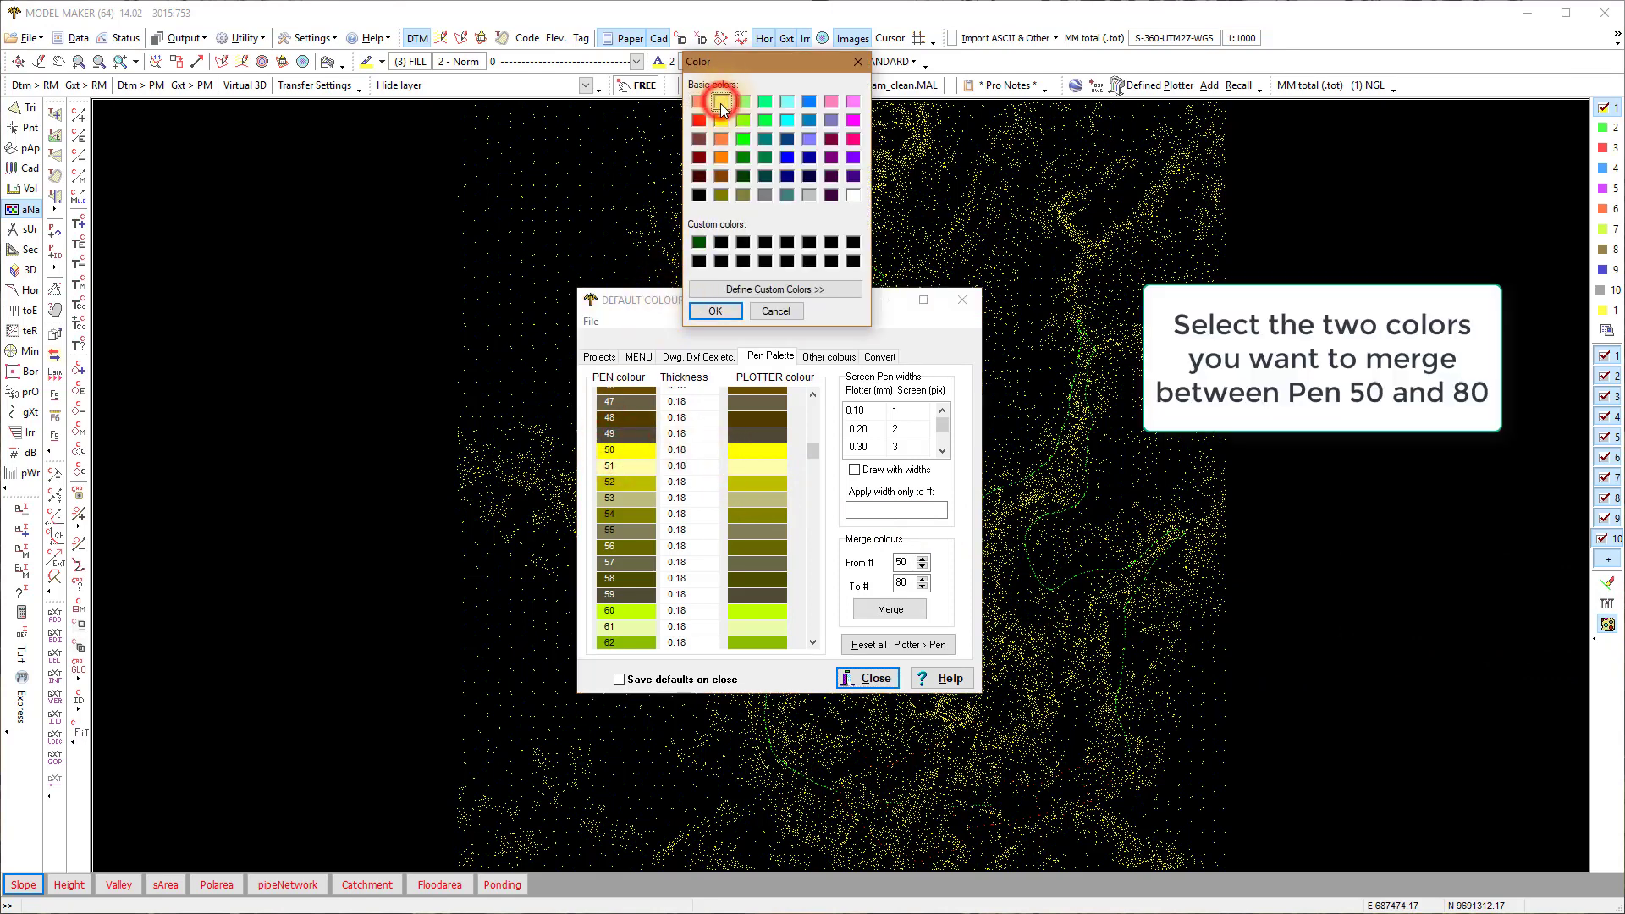
{"action": "left_click", "coordinate": [717, 311]}
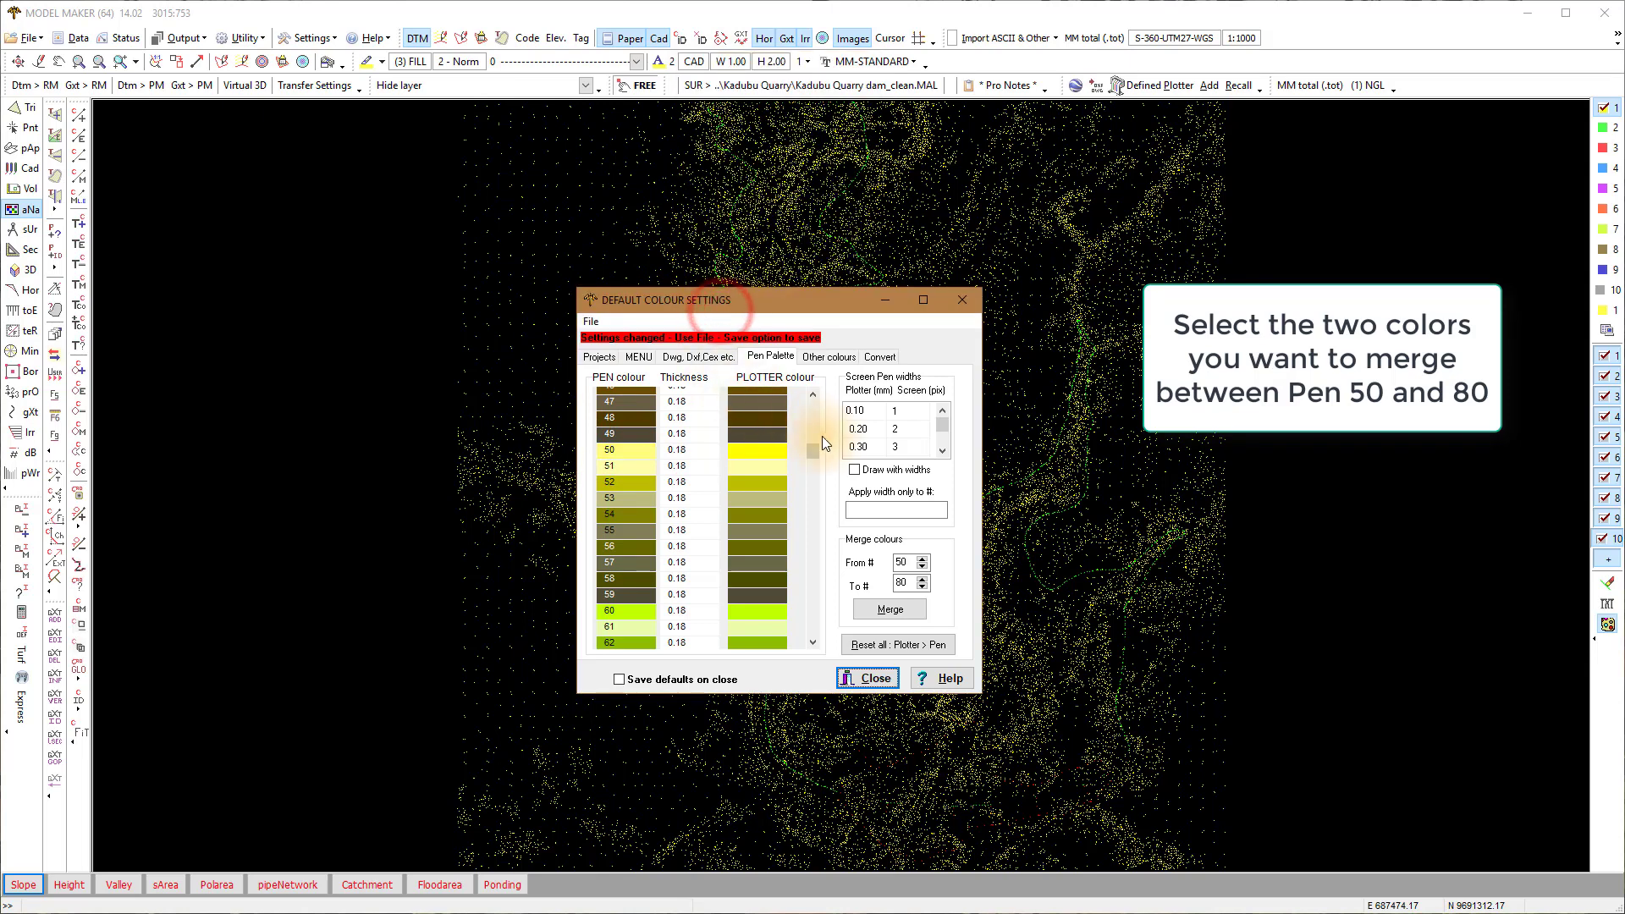
Change the colour of pen 80 to a custom dark green with luminosity 39 (red 0, green 83, blue 0)
{"action": "left_click_drag", "start_coordinate": [813, 450], "coordinate": [815, 477]}
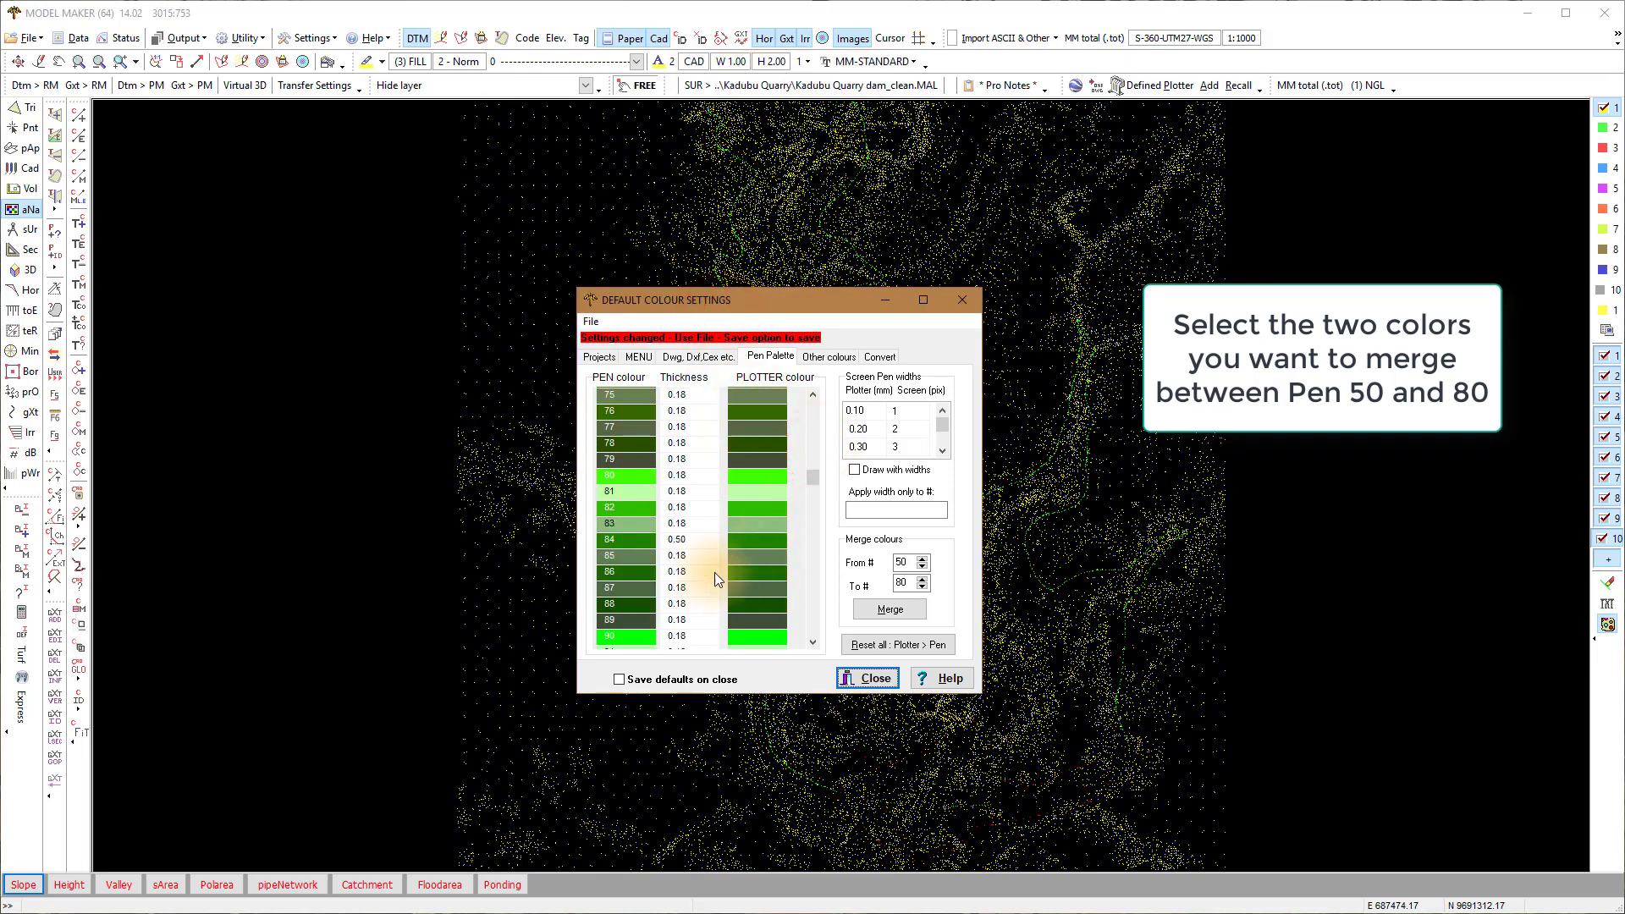
{"action": "left_click", "coordinate": [612, 474]}
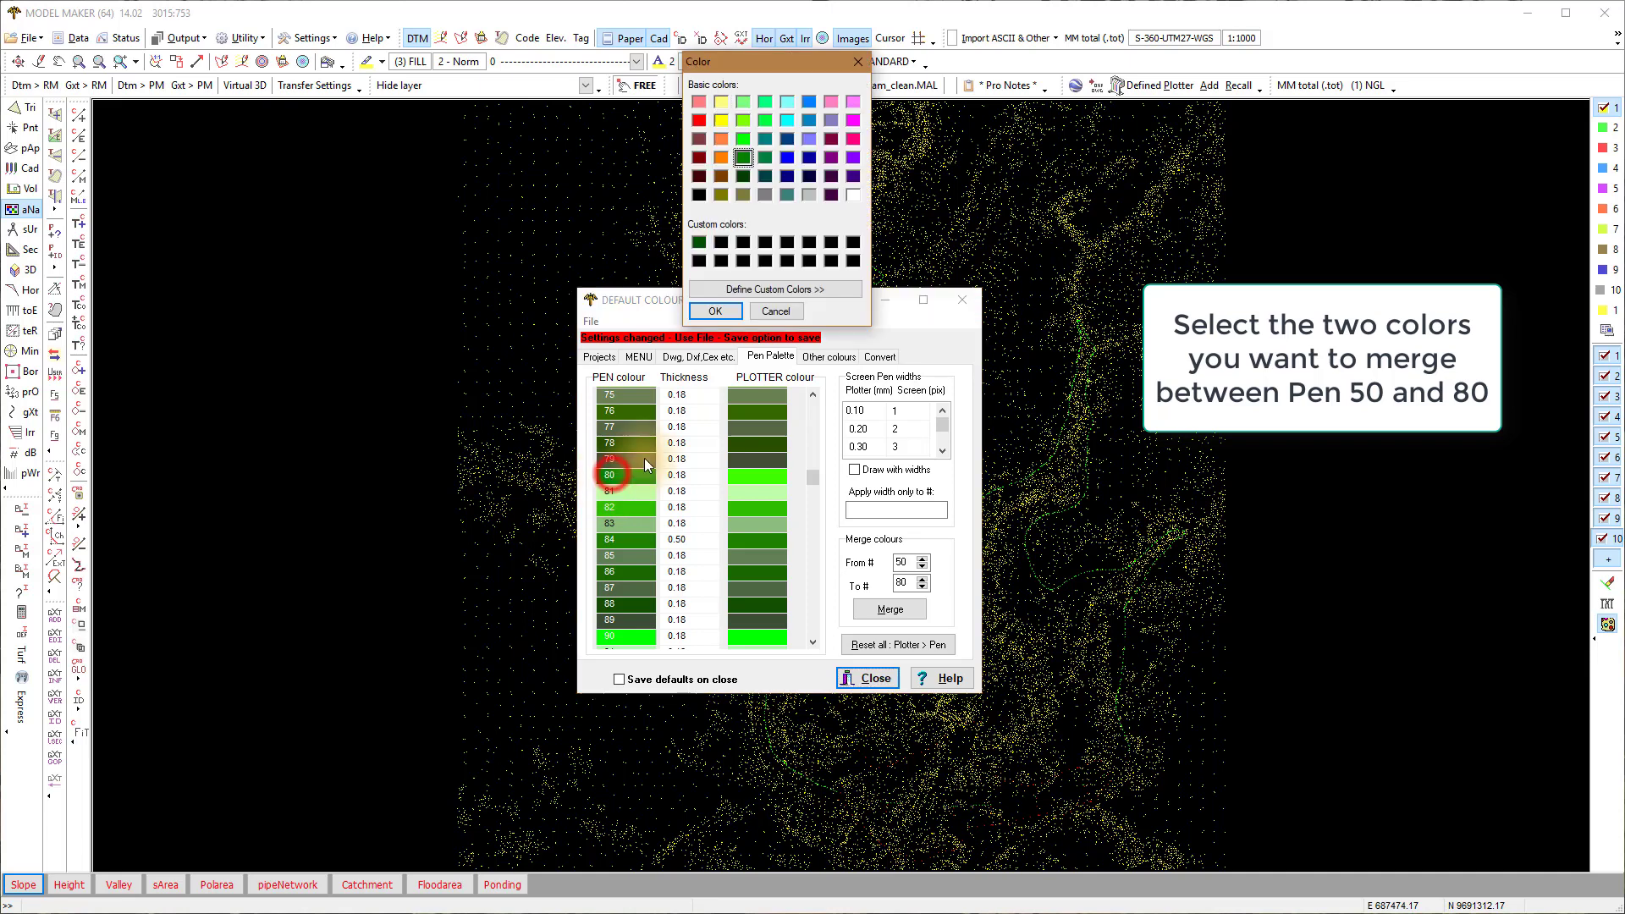
{"action": "left_click", "coordinate": [745, 288]}
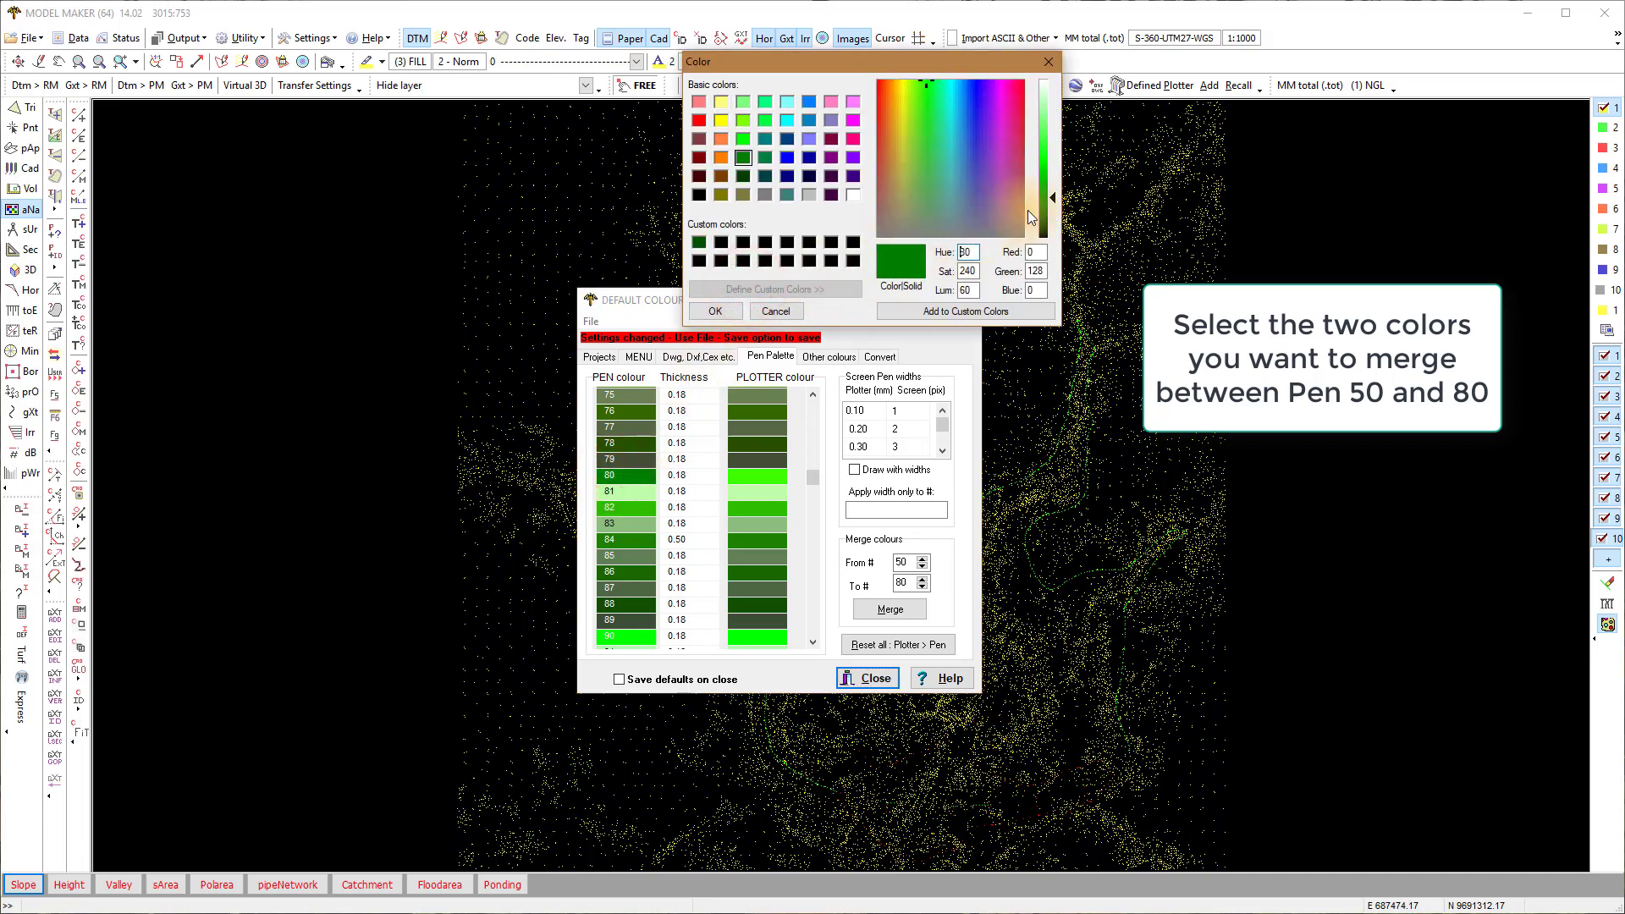
{"action": "left_click", "coordinate": [1045, 212]}
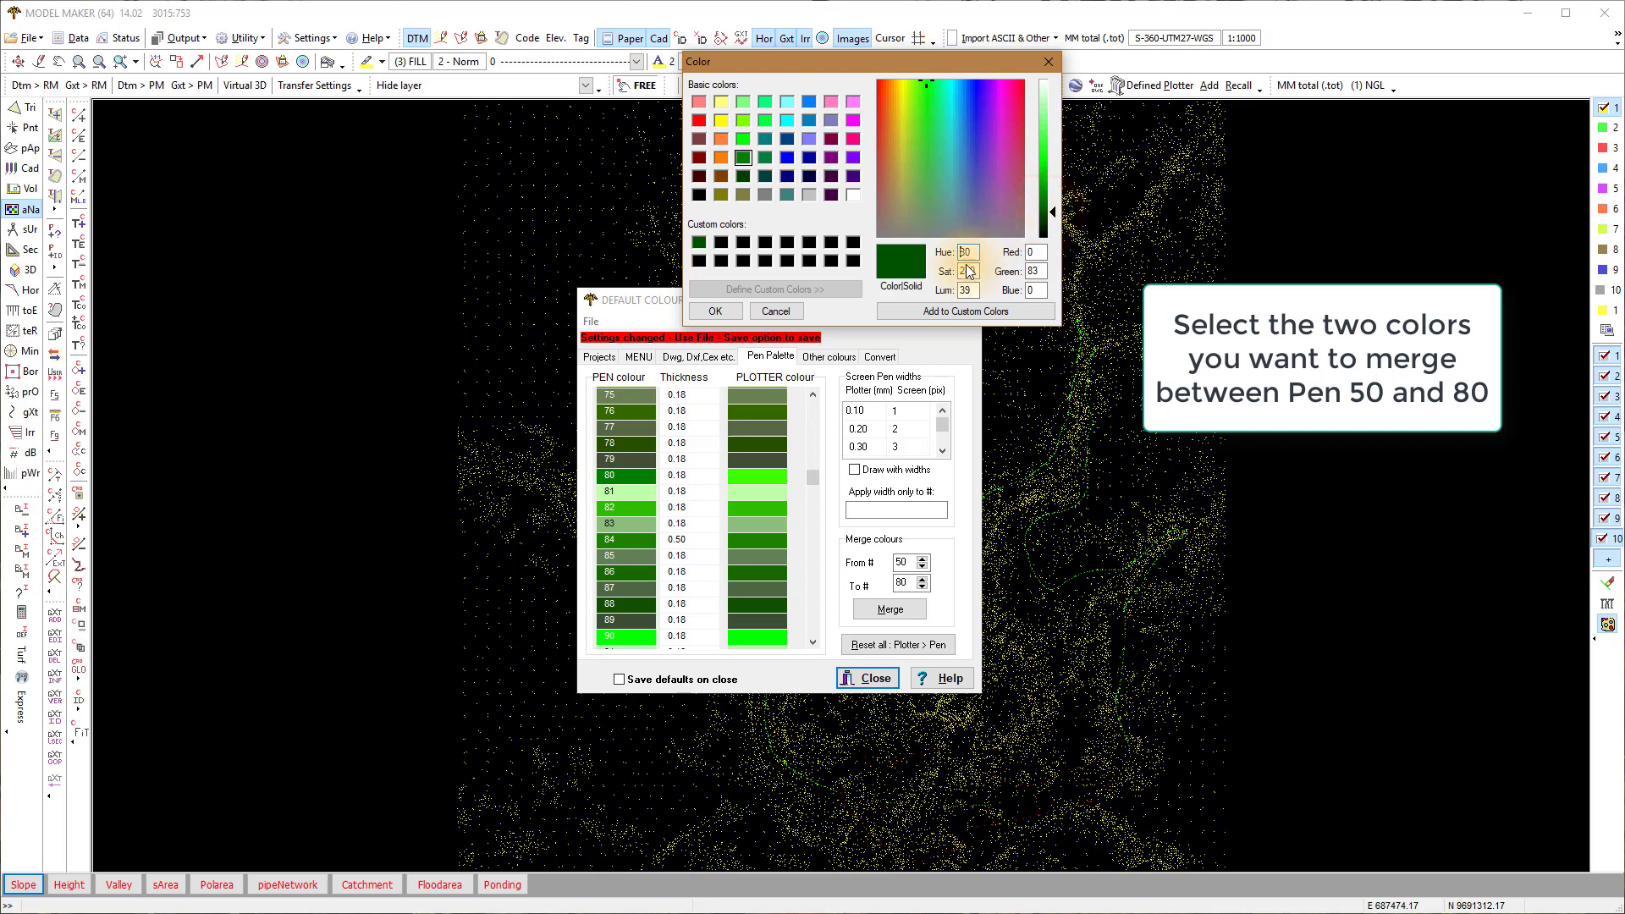
{"action": "left_click", "coordinate": [925, 314]}
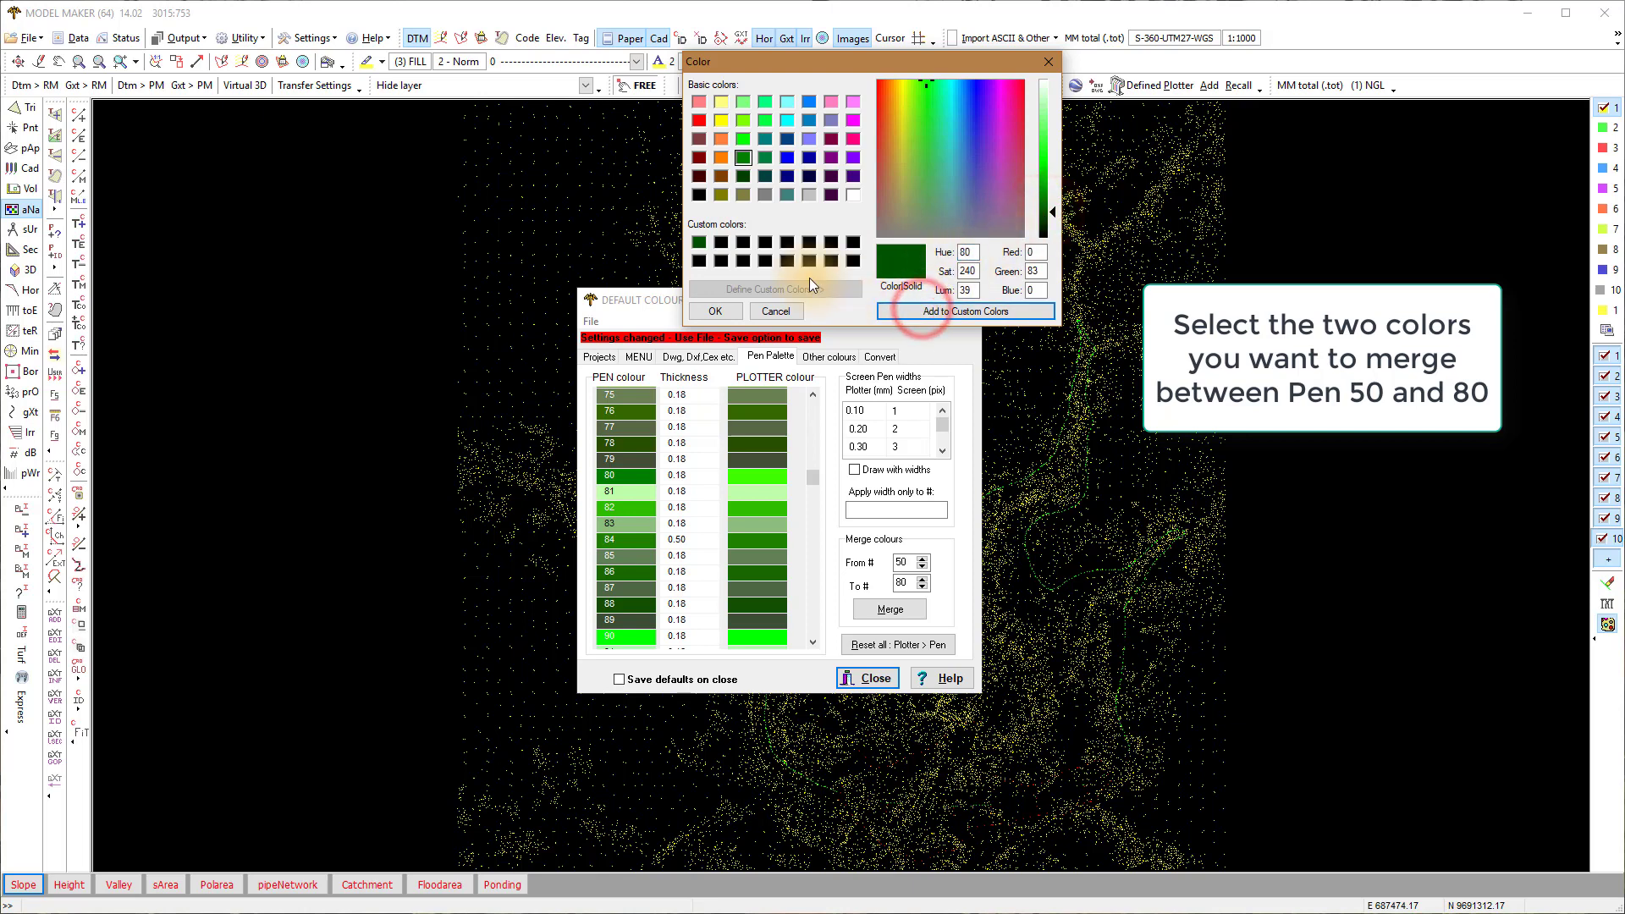
{"action": "left_click", "coordinate": [715, 311]}
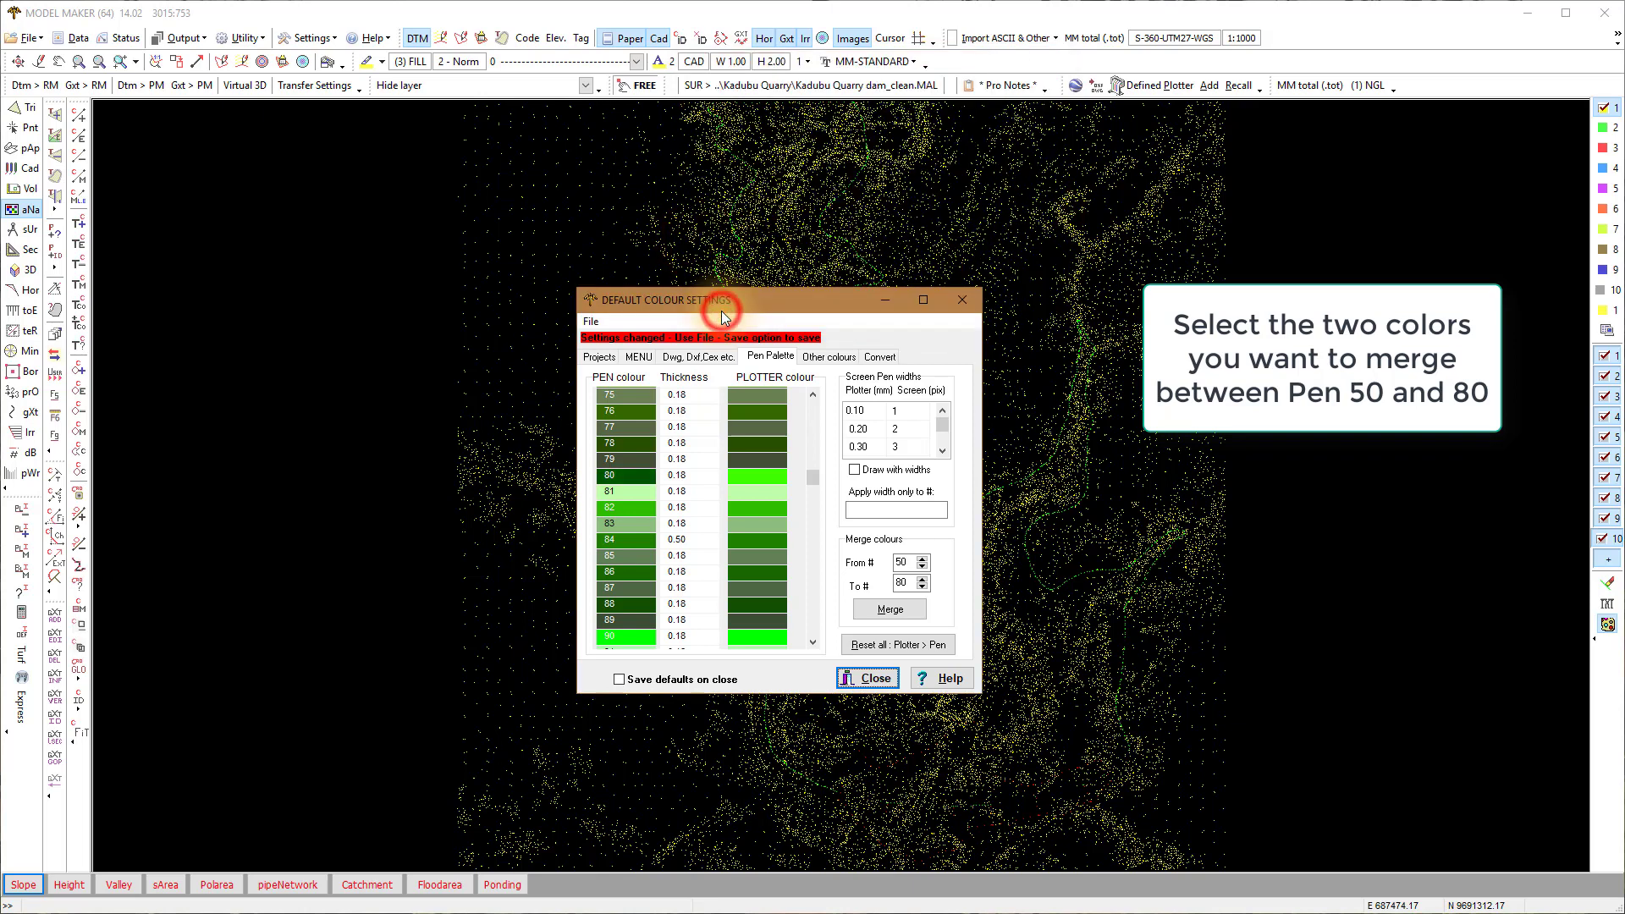
Leave saving defaults on close off and merge the pen colours from 50 to 80
{"action": "left_click", "coordinate": [625, 680]}
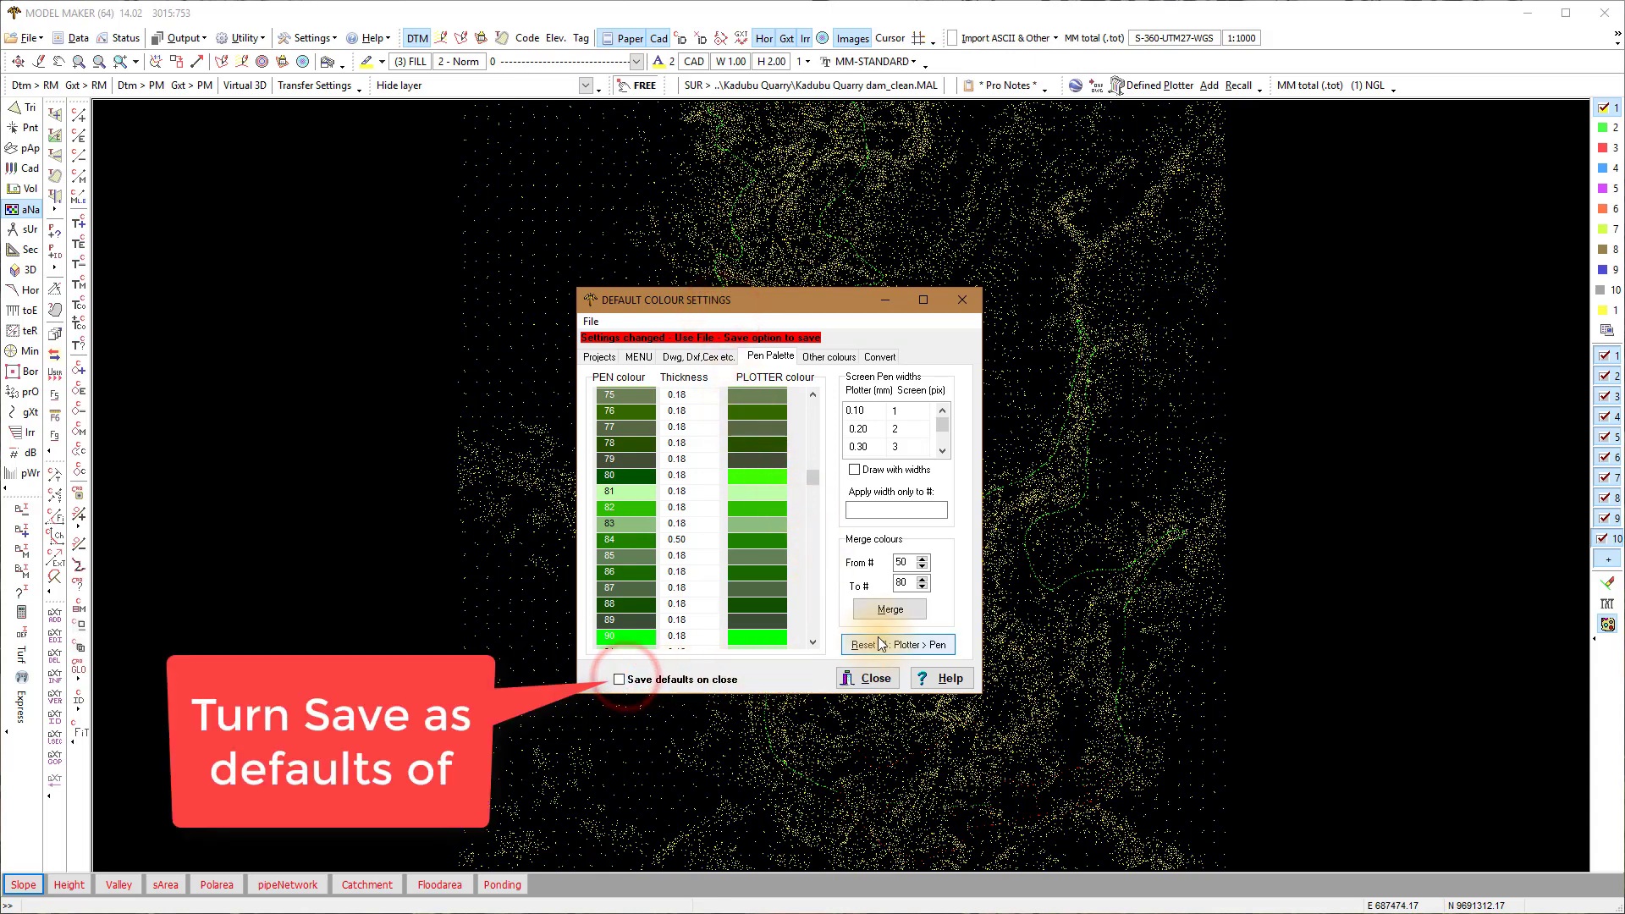
{"action": "left_click", "coordinate": [907, 562]}
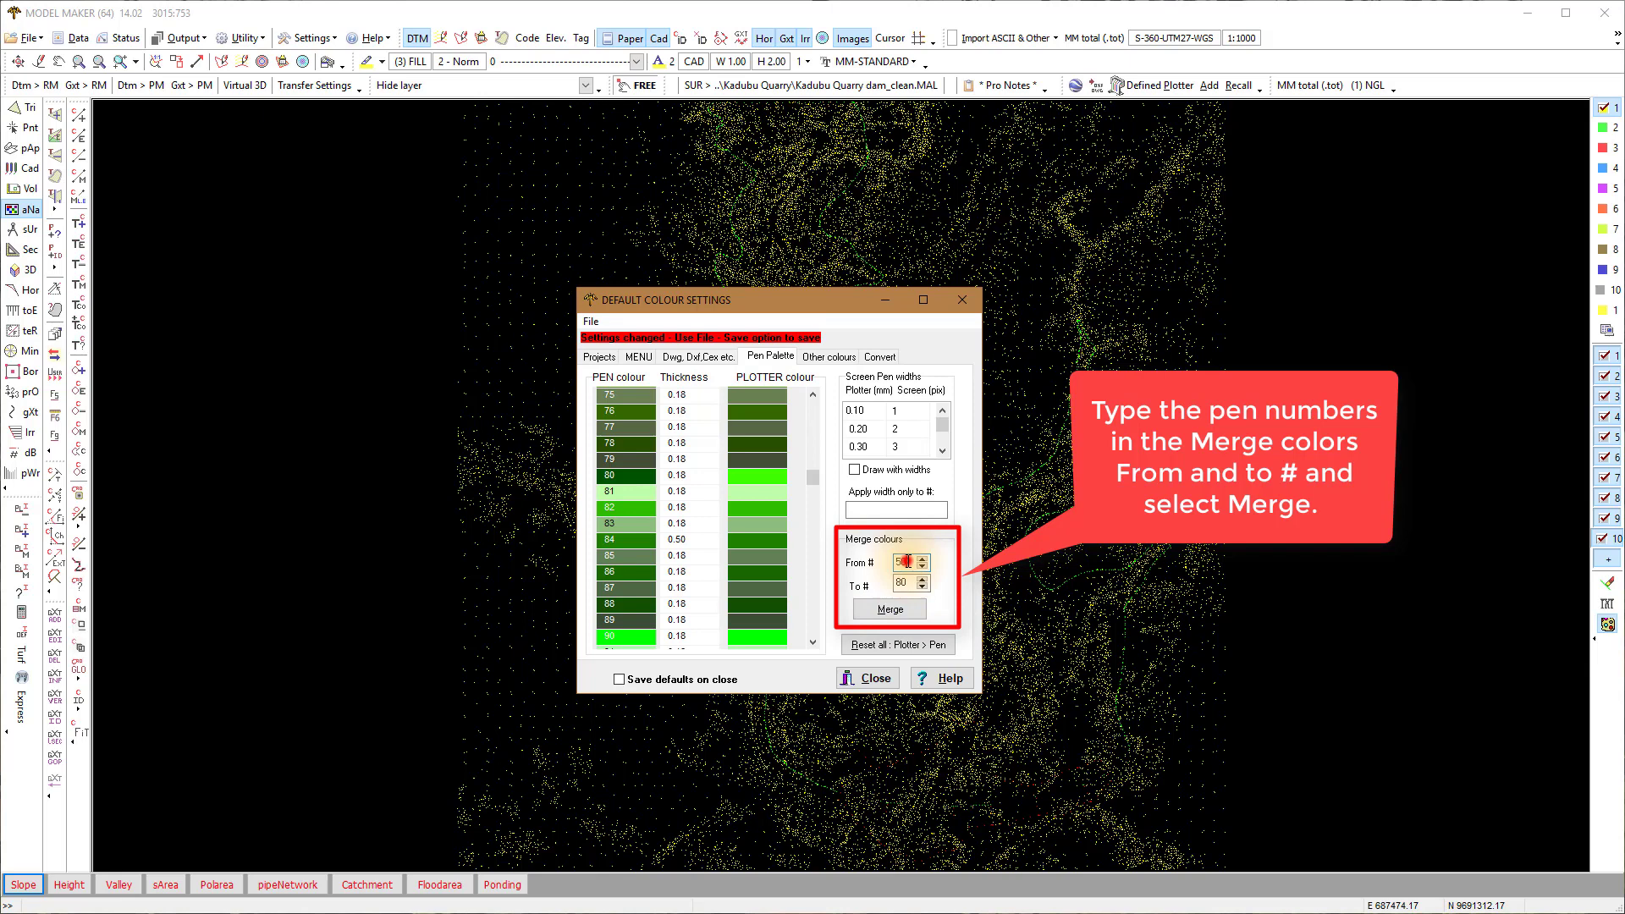
{"action": "left_click", "coordinate": [904, 583]}
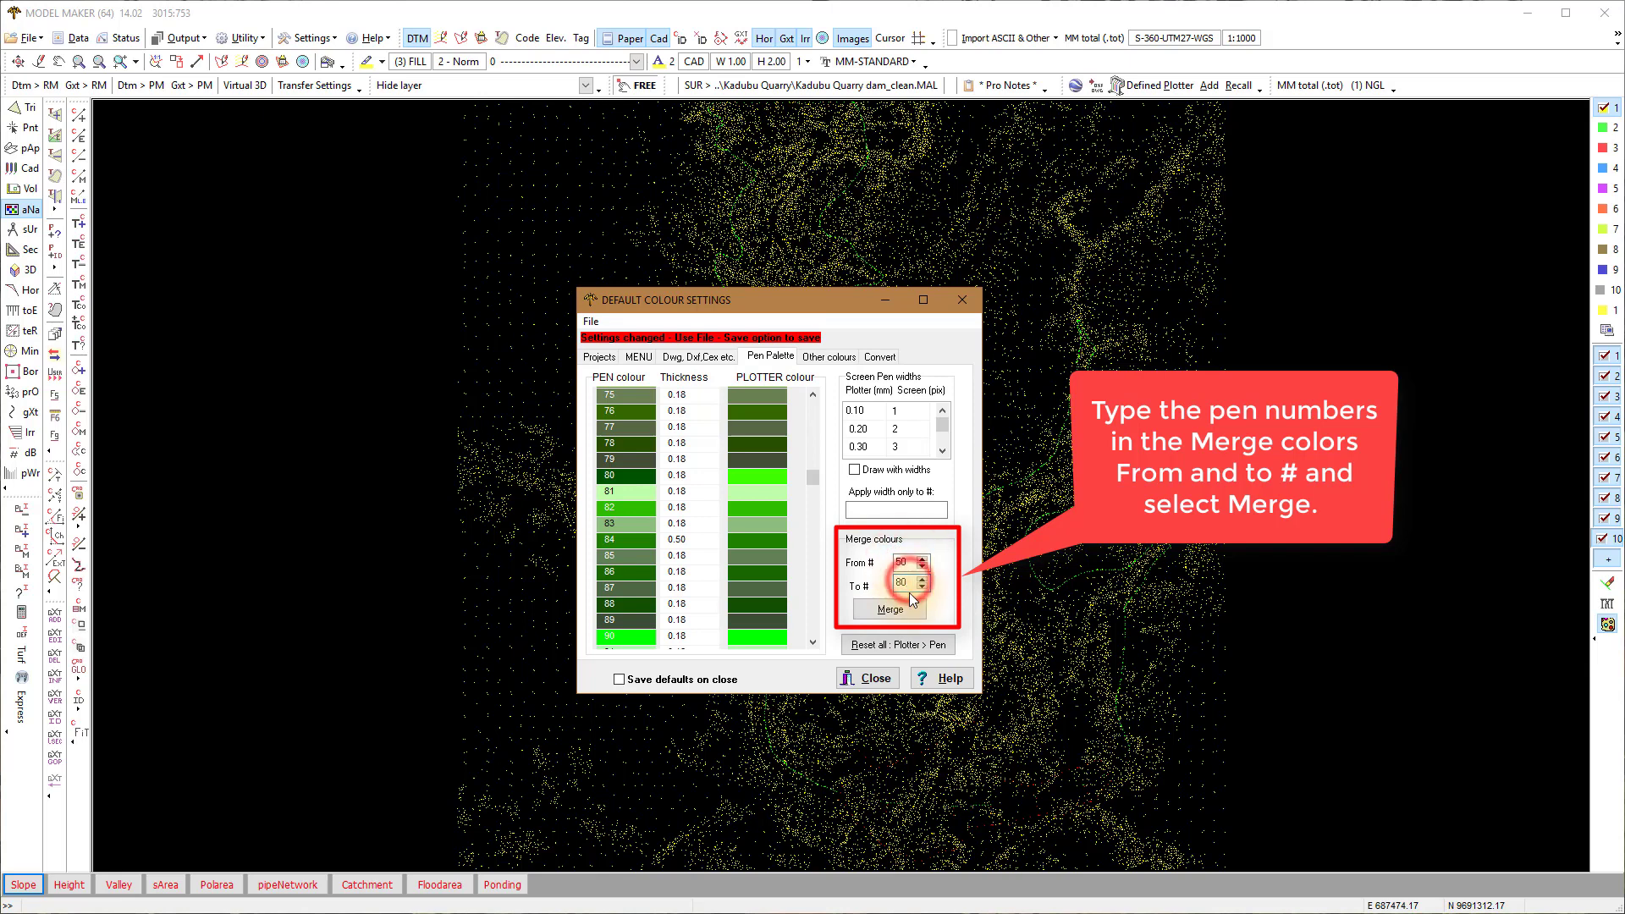
{"action": "left_click", "coordinate": [900, 609]}
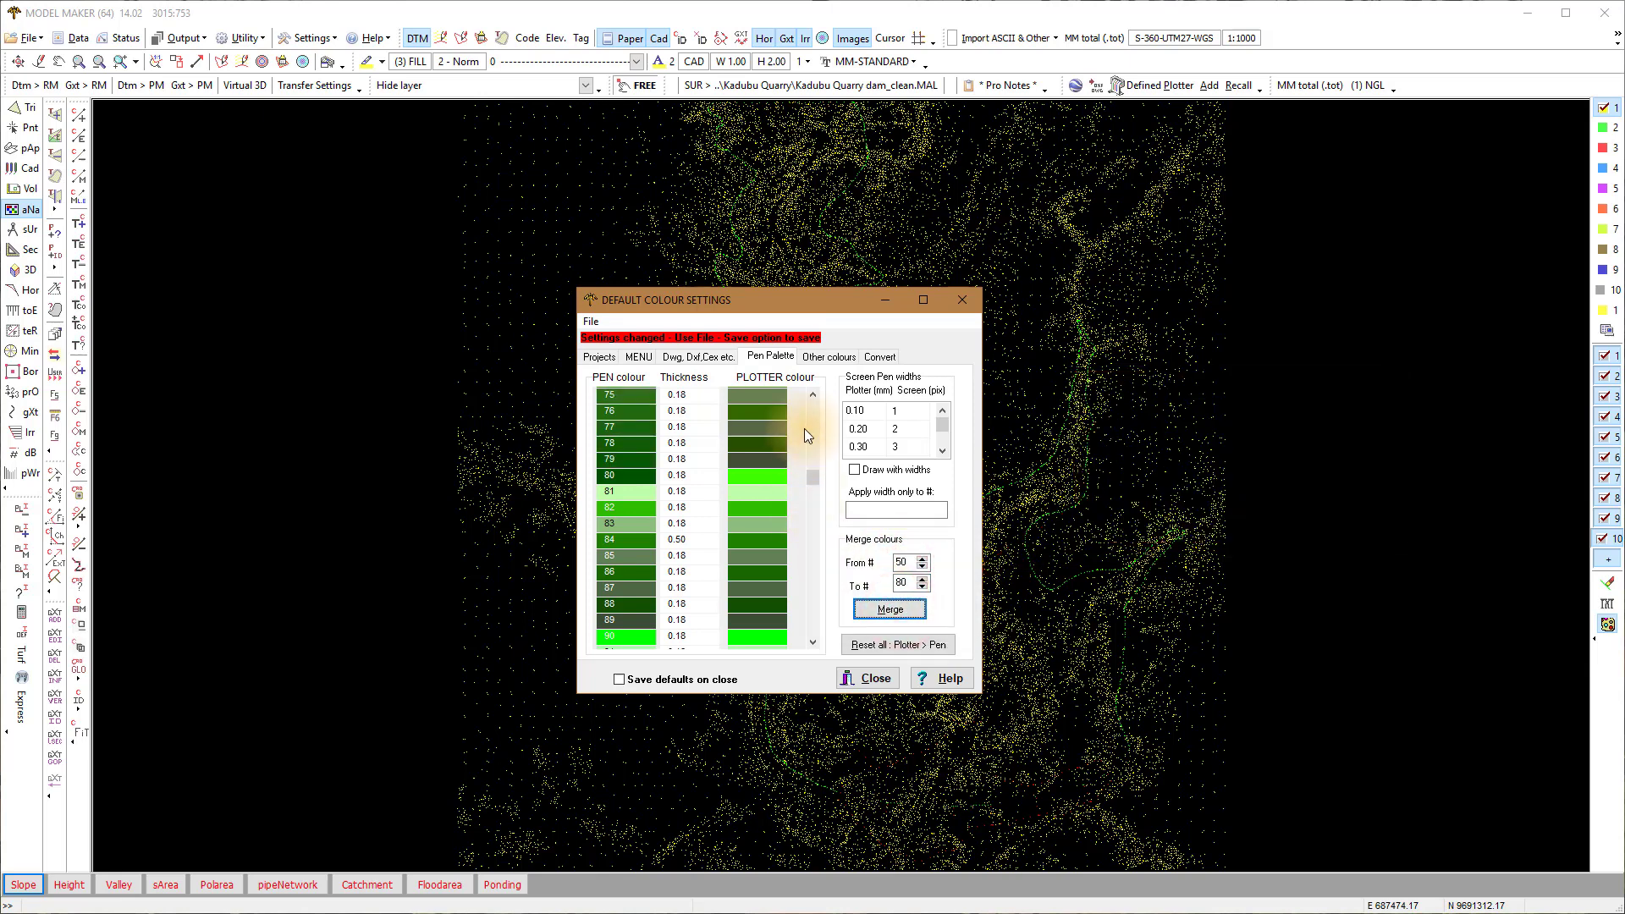
Examine the merged colour gradient in the pen palette from pen 80 back to pen 50, and close the colour settings
{"action": "left_click", "coordinate": [811, 393]}
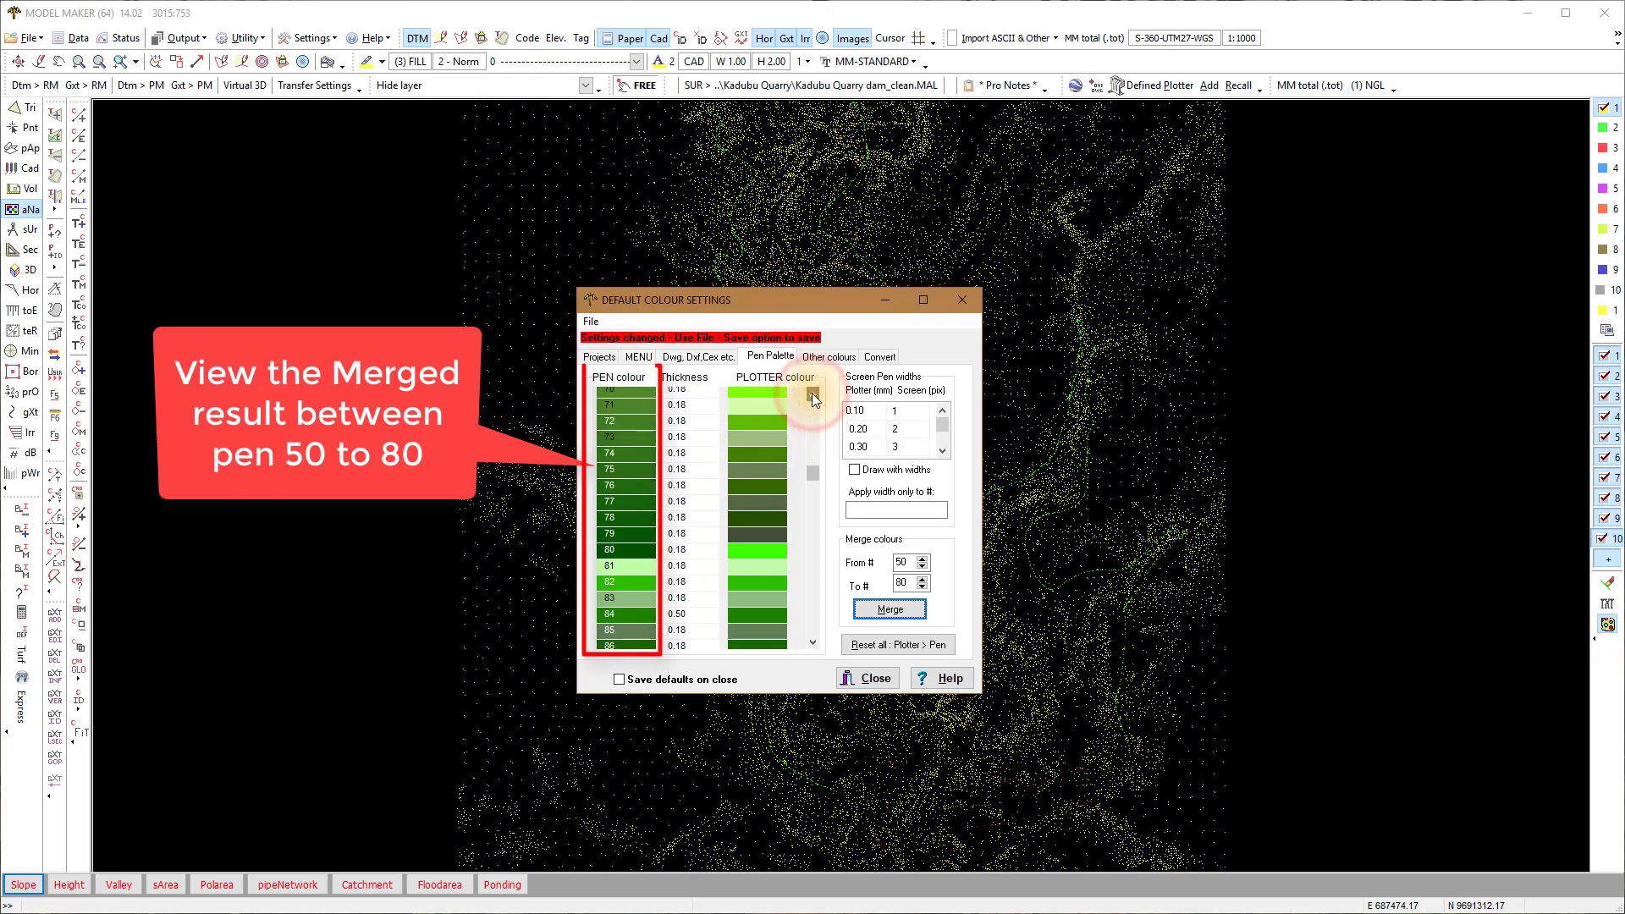
{"action": "left_click", "coordinate": [811, 393]}
{"action": "left_click", "coordinate": [812, 393]}
{"action": "left_click", "coordinate": [811, 392]}
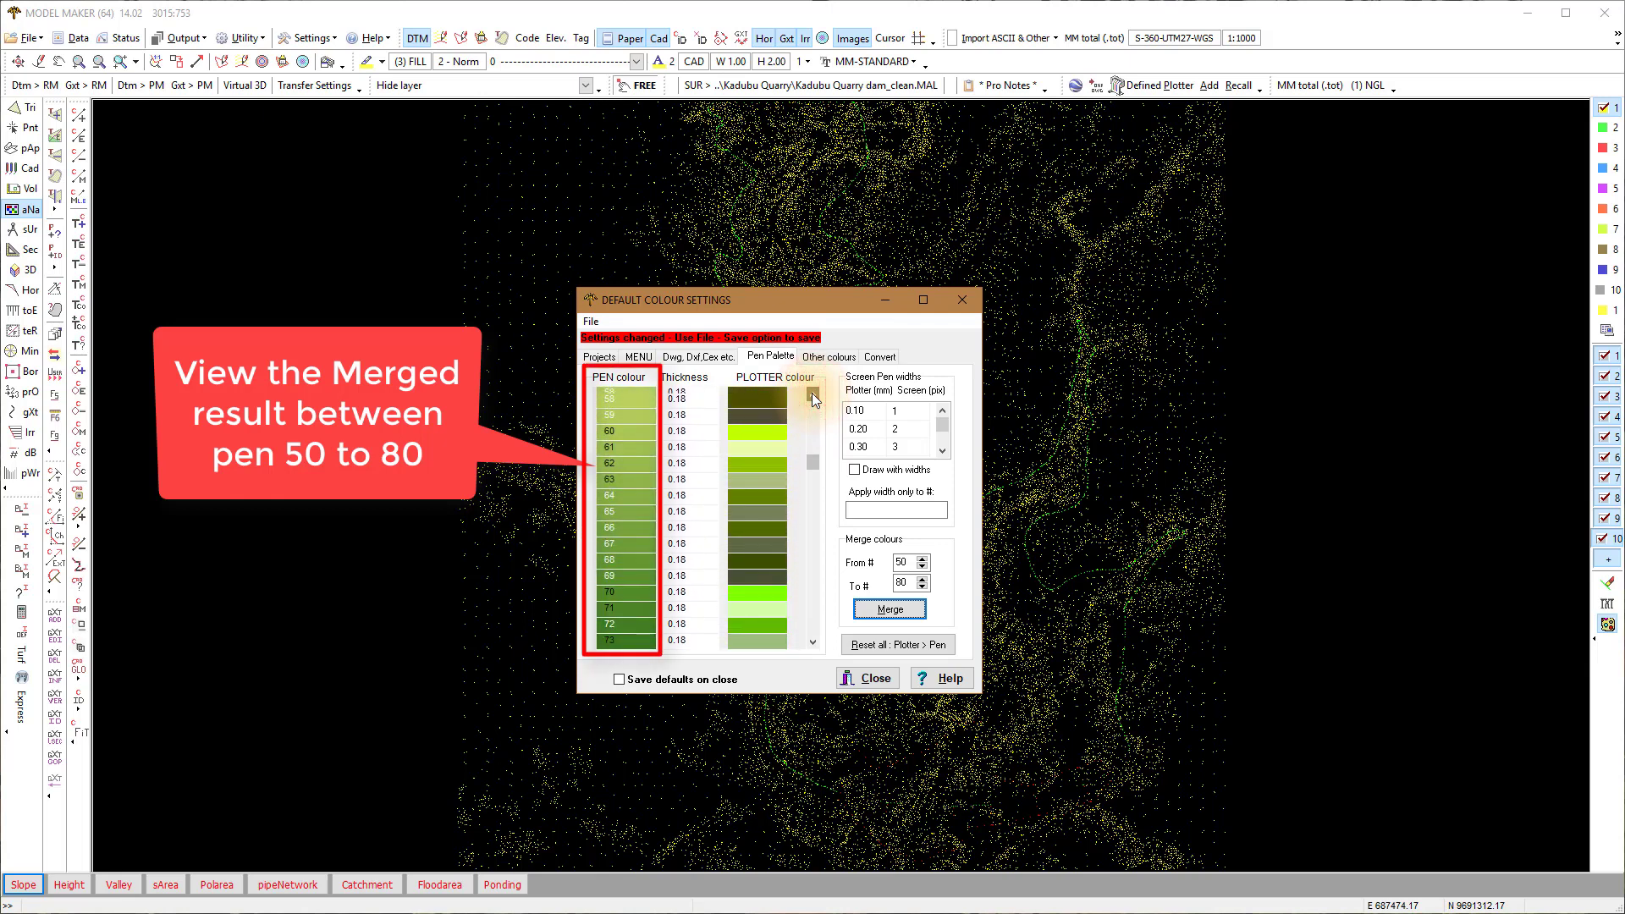
{"action": "left_click", "coordinate": [811, 393]}
{"action": "left_click", "coordinate": [811, 393]}
{"action": "left_click", "coordinate": [811, 393]}
{"action": "left_click", "coordinate": [811, 393]}
{"action": "left_click", "coordinate": [811, 393]}
{"action": "left_click", "coordinate": [811, 393]}
{"action": "left_click", "coordinate": [811, 393]}
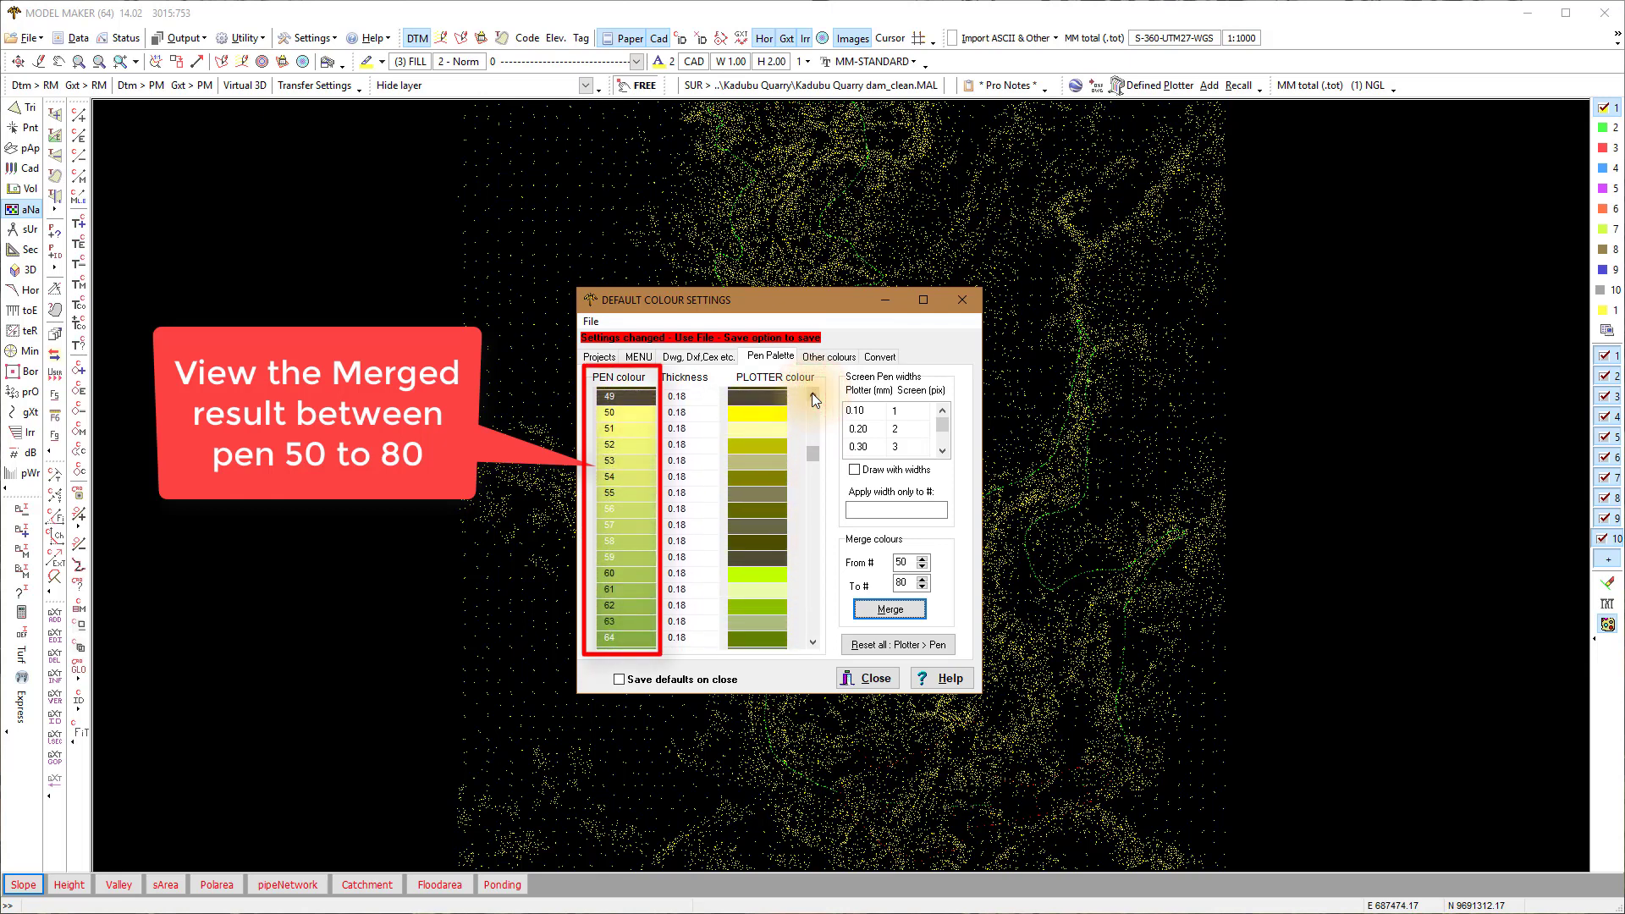
{"action": "left_click", "coordinate": [862, 680]}
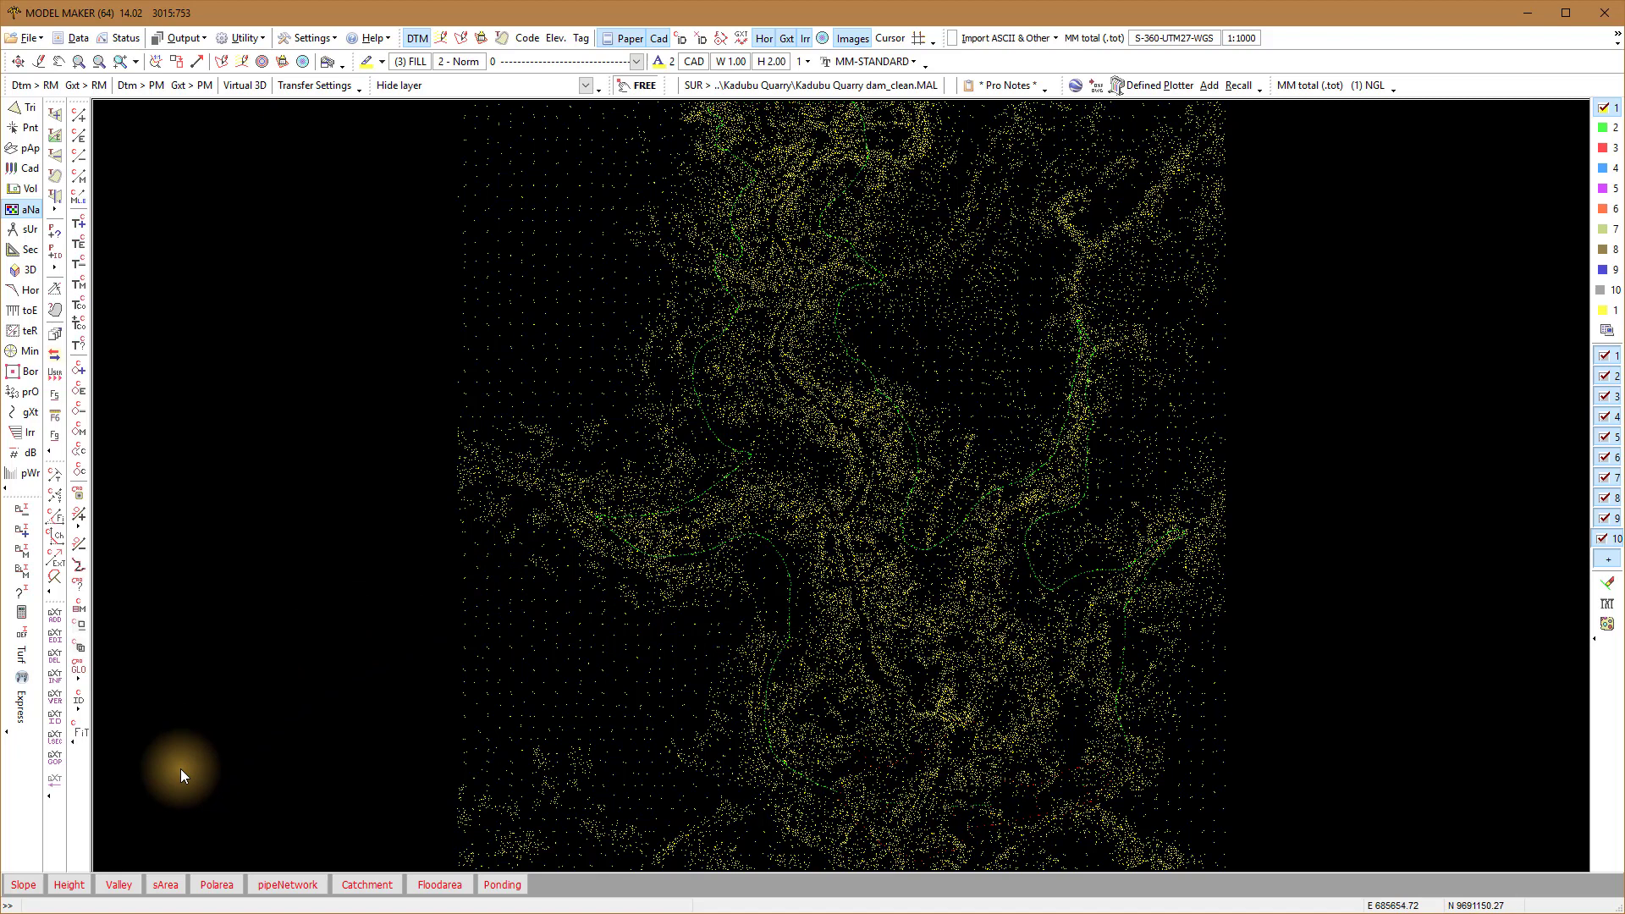
In the height analysis band fill colours, assign pen 50 to band 1 and pen 51 to band 2
{"action": "left_click", "coordinate": [69, 884]}
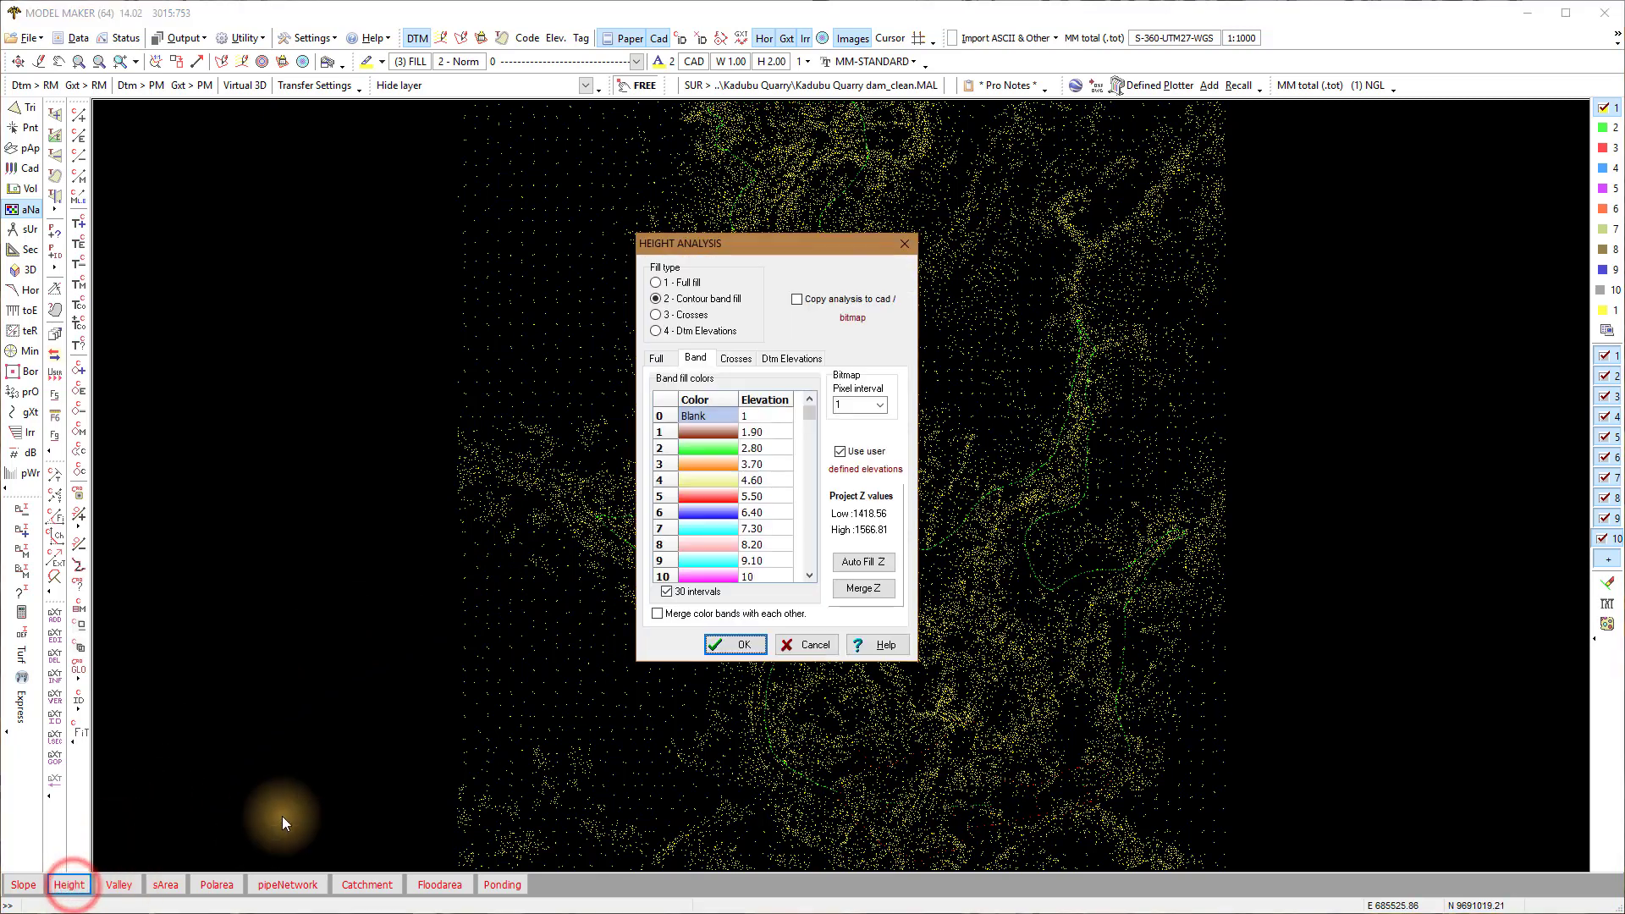
{"action": "left_click", "coordinate": [726, 433]}
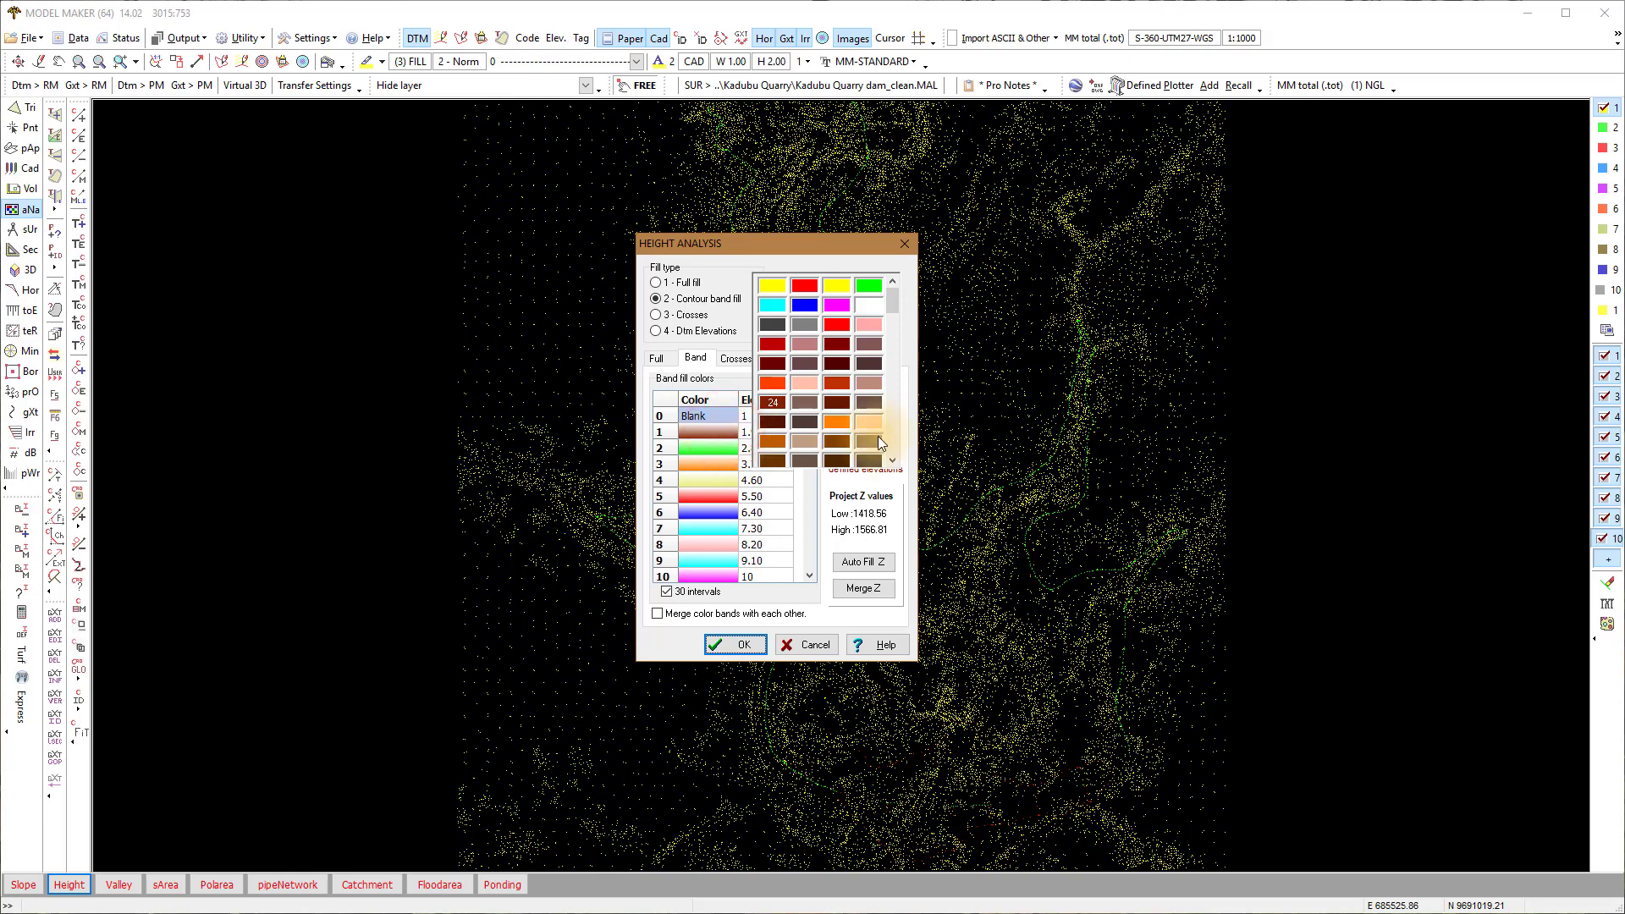
{"action": "left_click", "coordinate": [892, 461]}
{"action": "left_click", "coordinate": [893, 461]}
{"action": "left_click", "coordinate": [893, 461]}
{"action": "left_click", "coordinate": [893, 461]}
{"action": "left_click", "coordinate": [892, 460]}
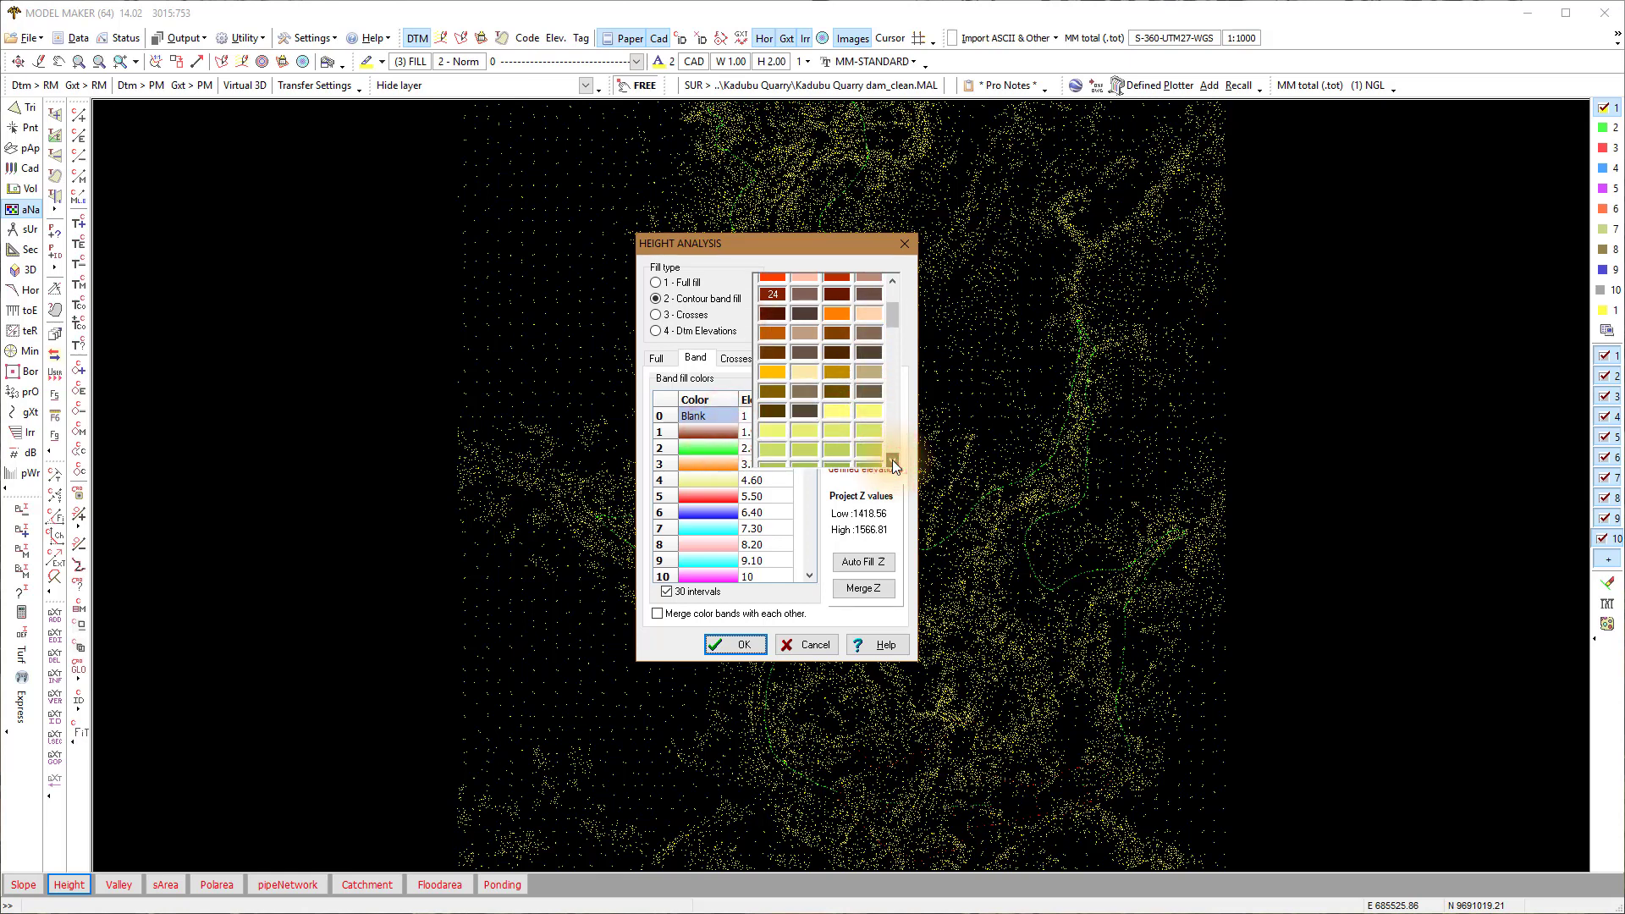
{"action": "left_click", "coordinate": [892, 461]}
{"action": "left_click", "coordinate": [840, 399]}
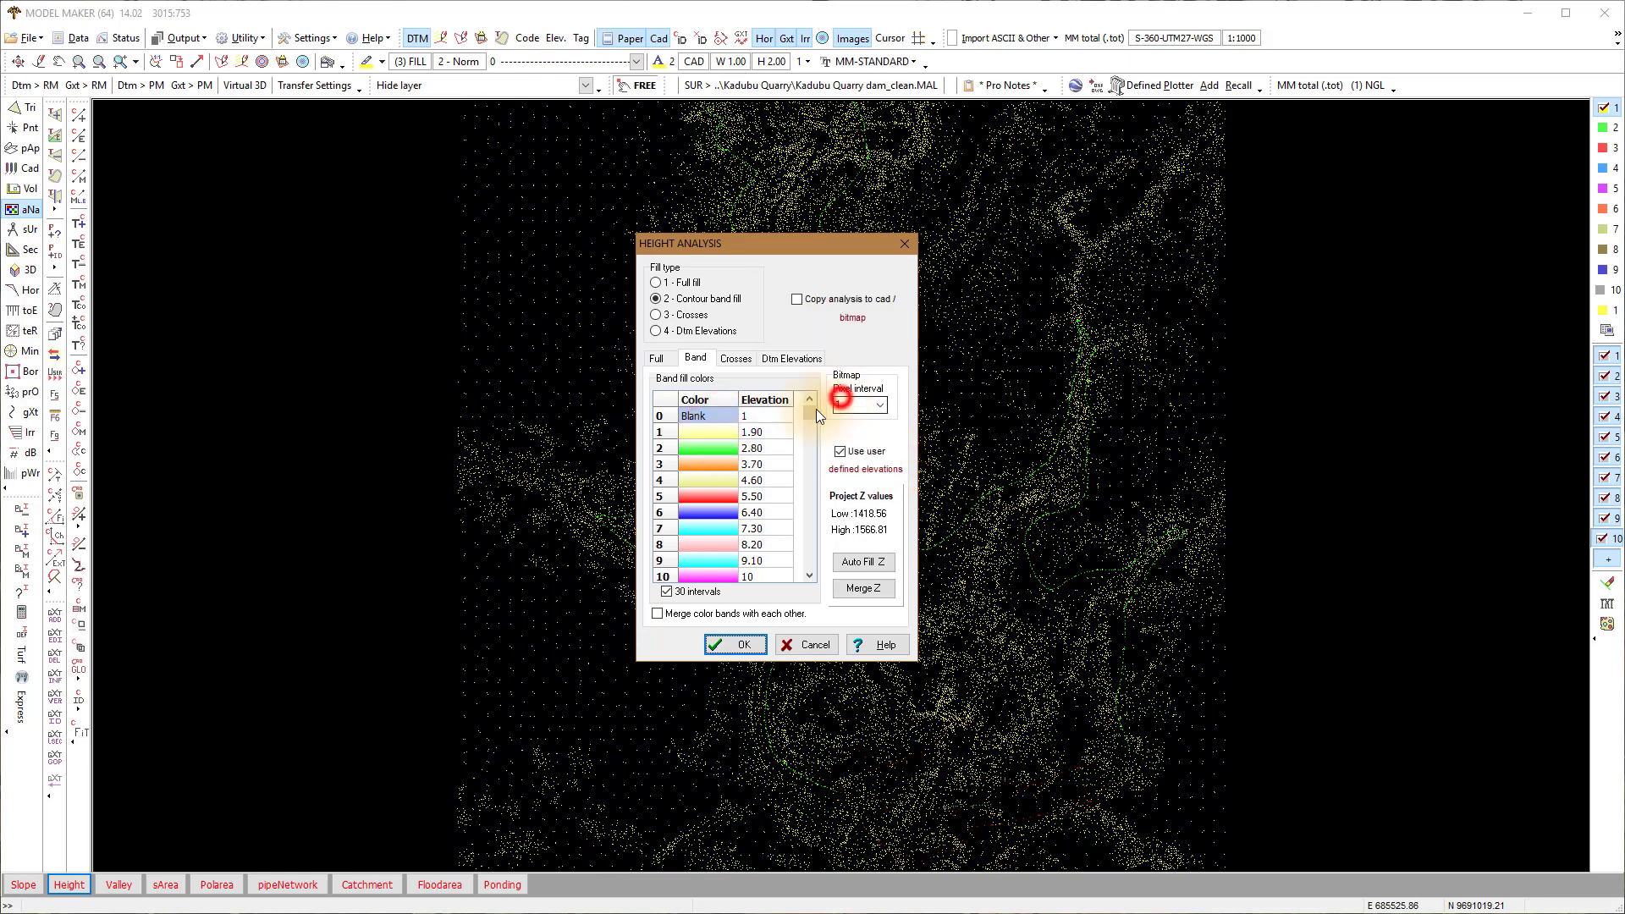
{"action": "left_click", "coordinate": [708, 445]}
{"action": "left_click", "coordinate": [866, 398]}
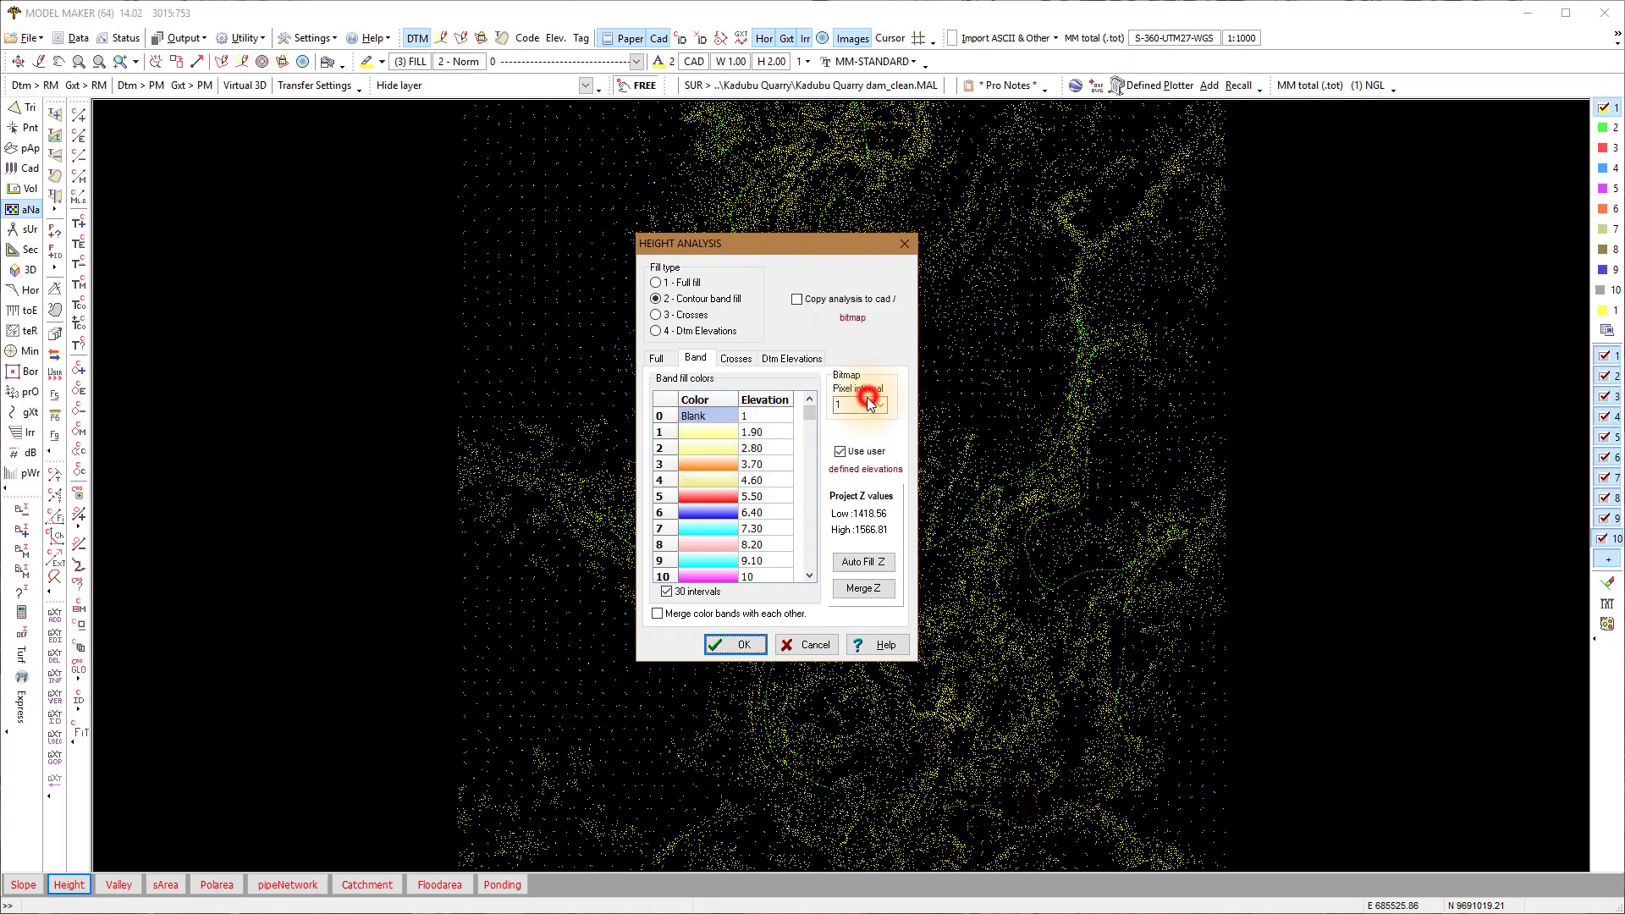
In the band fill colors, assign pens 52, 54, 55, 56 and 57 to bands 3 to 7
{"action": "left_click", "coordinate": [715, 466]}
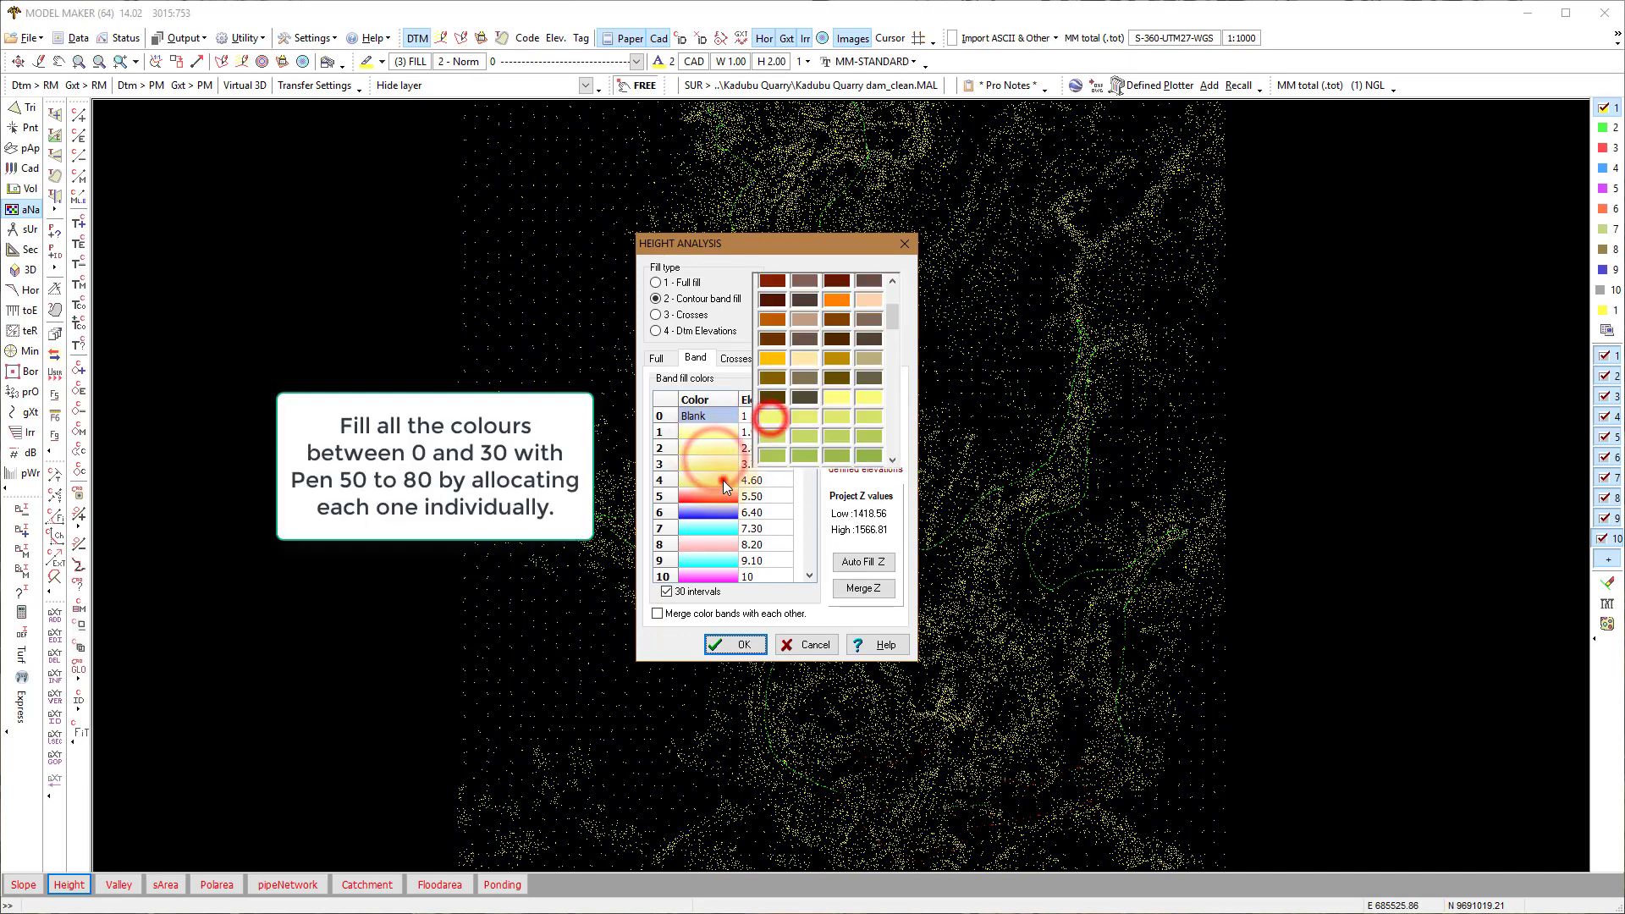
{"action": "left_click", "coordinate": [840, 418]}
{"action": "left_click", "coordinate": [710, 494]}
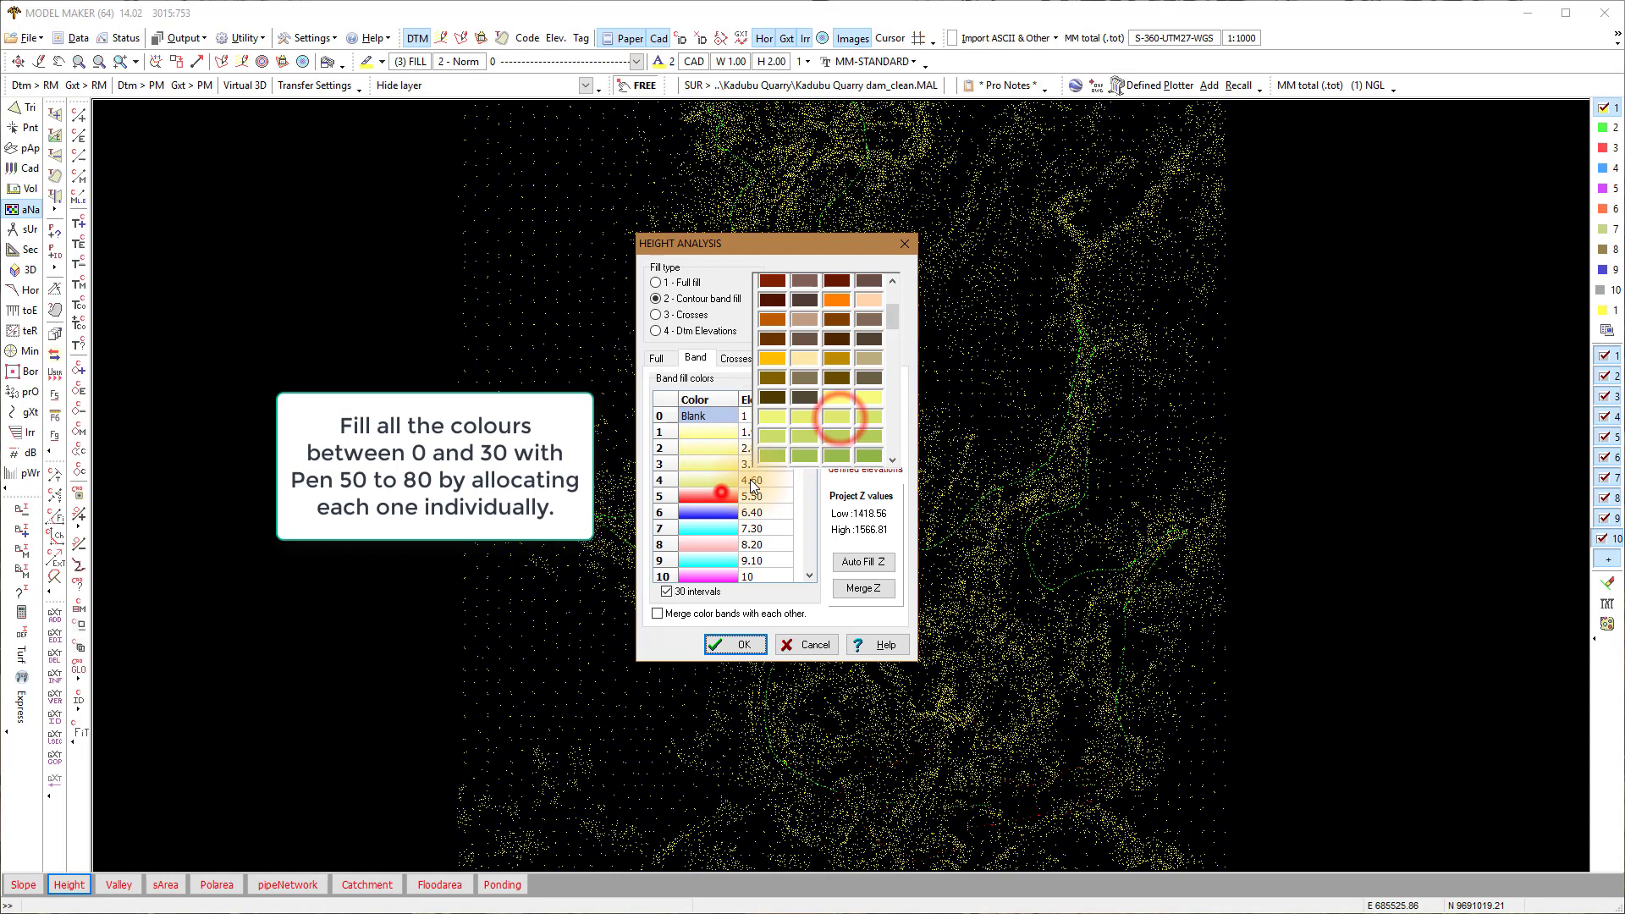
{"action": "left_click", "coordinate": [861, 419]}
{"action": "left_click", "coordinate": [710, 513]}
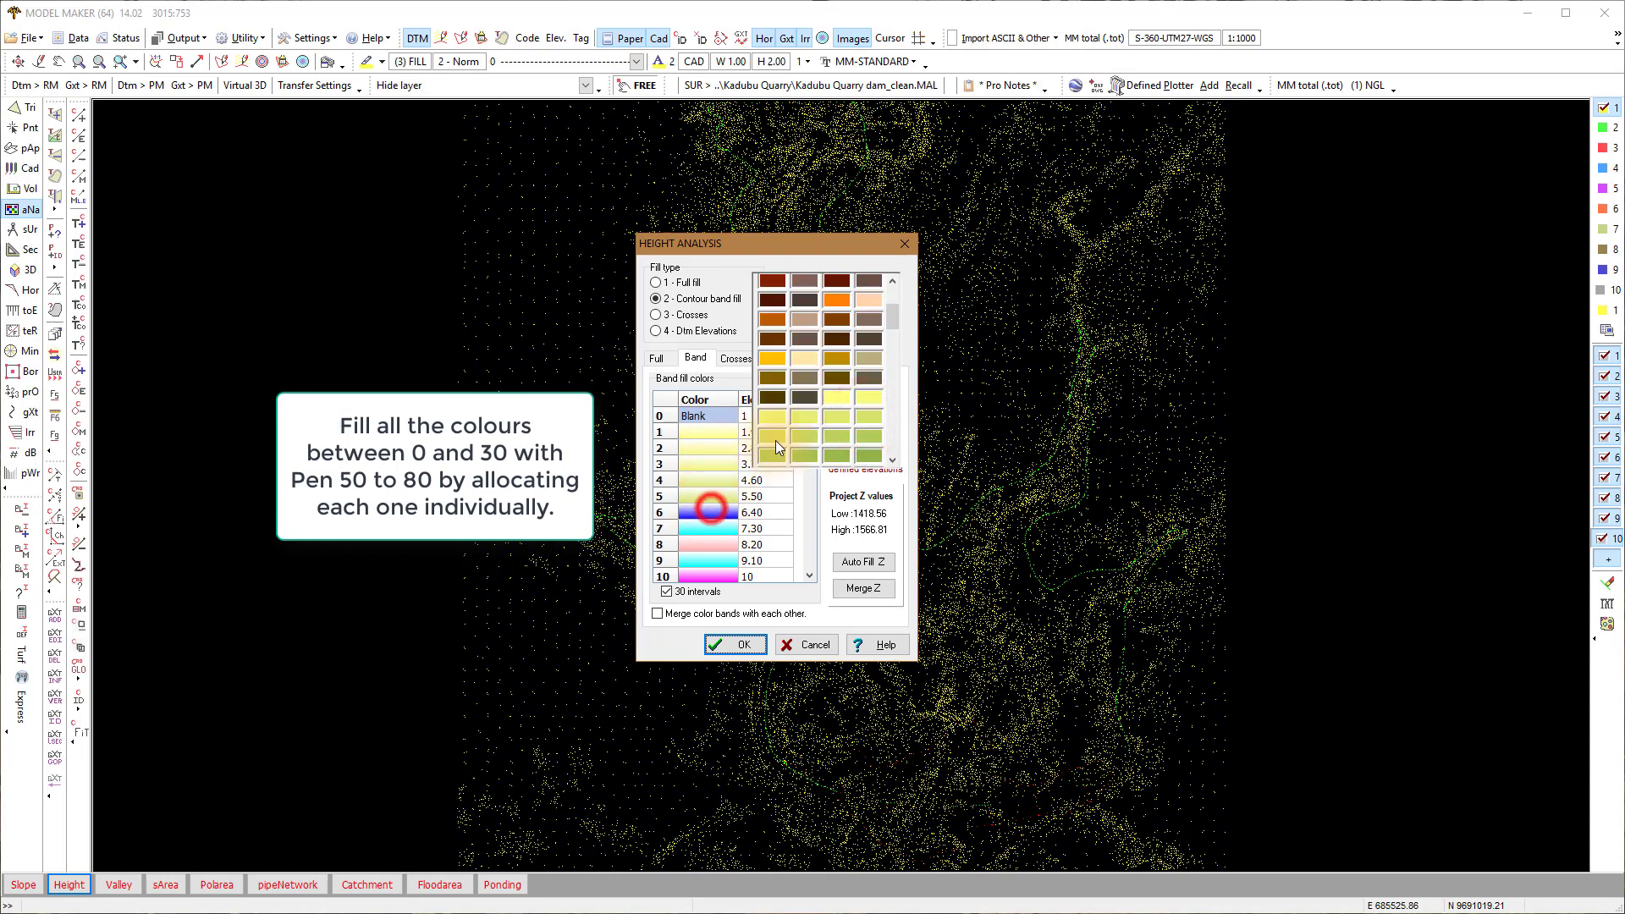
{"action": "left_click", "coordinate": [773, 432]}
{"action": "left_click", "coordinate": [712, 528]}
{"action": "left_click", "coordinate": [805, 432]}
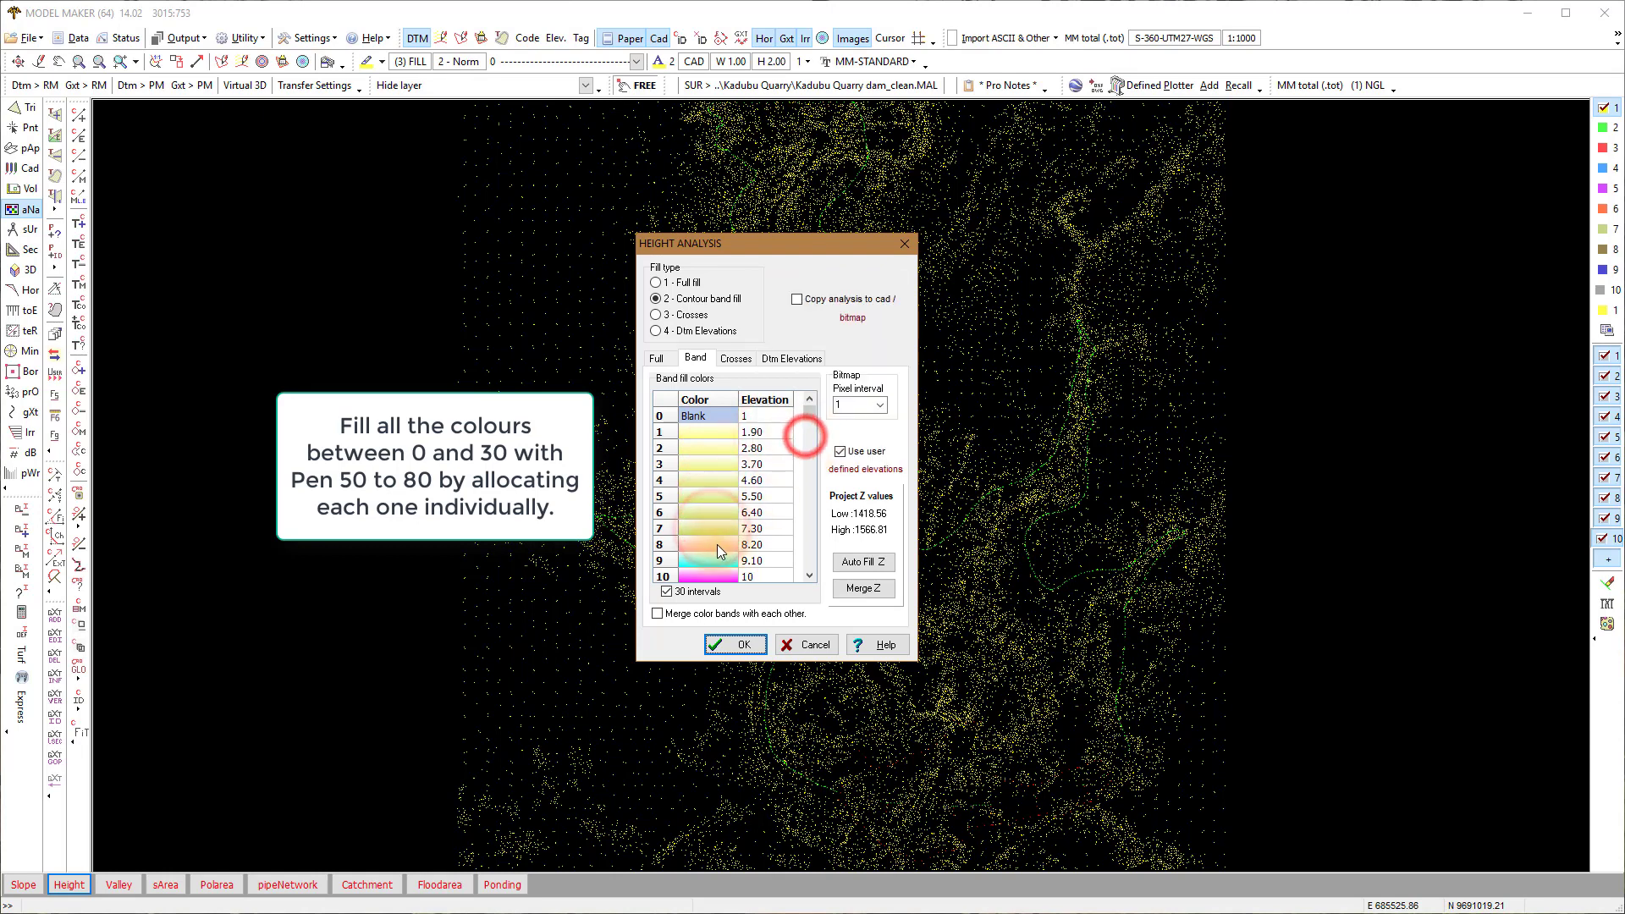
Assign pens 58, 59 and 60 to bands 8, 9 and 10, and continue the gradient up to band 30
{"action": "left_click", "coordinate": [709, 544]}
{"action": "left_click", "coordinate": [838, 435]}
{"action": "left_click", "coordinate": [709, 561]}
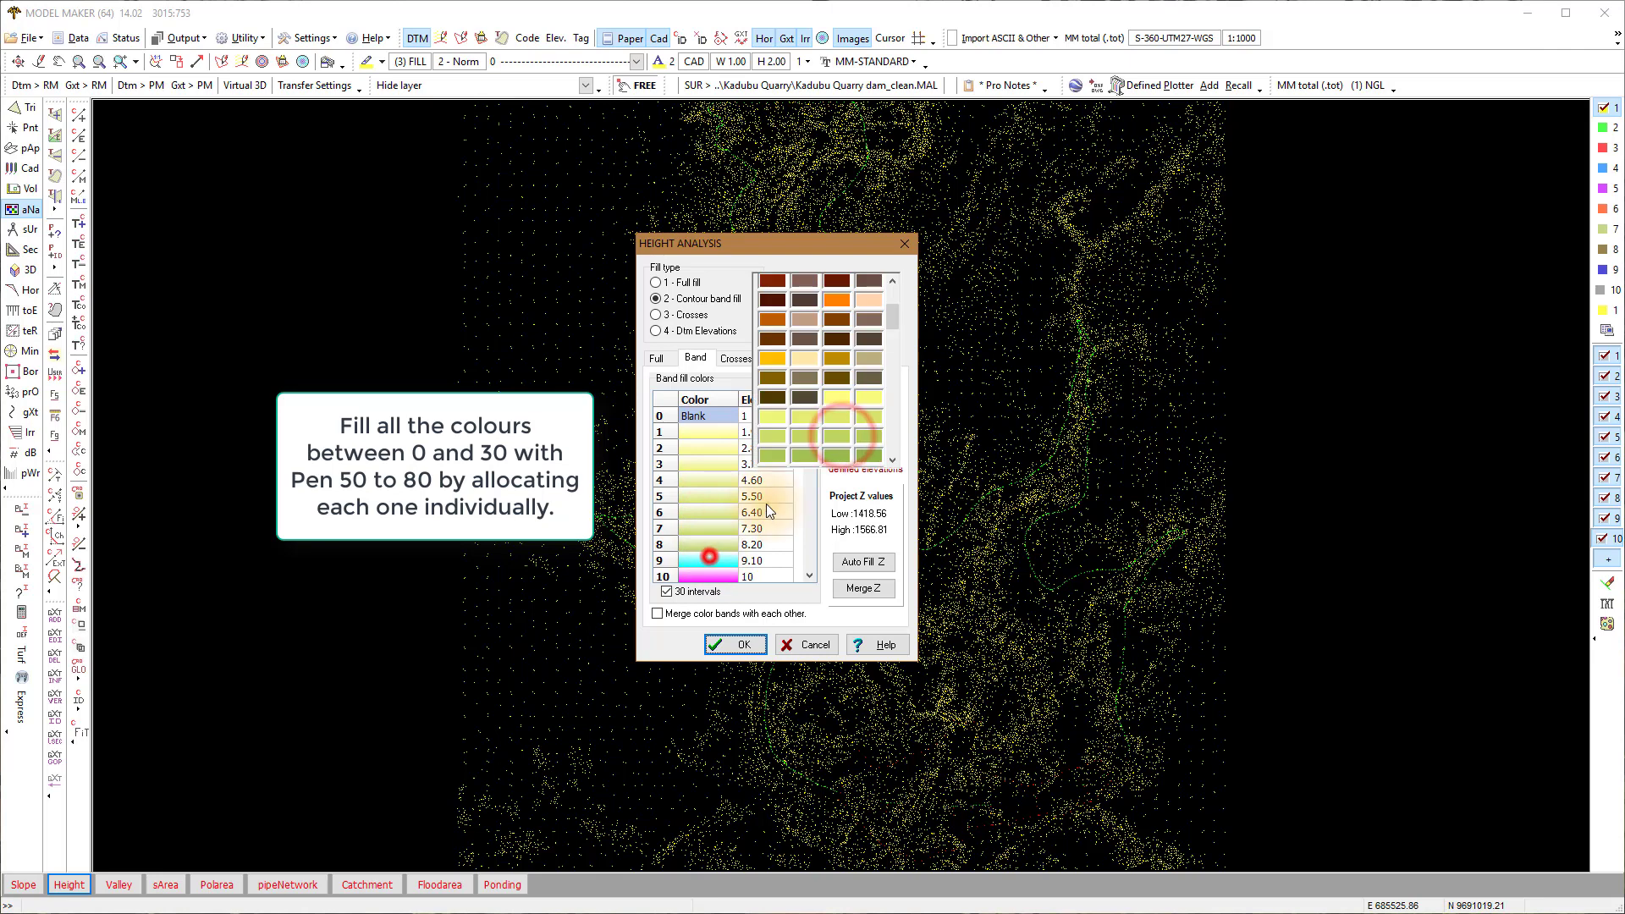
{"action": "left_click", "coordinate": [869, 434]}
{"action": "left_click", "coordinate": [699, 572]}
{"action": "left_click", "coordinate": [769, 454]}
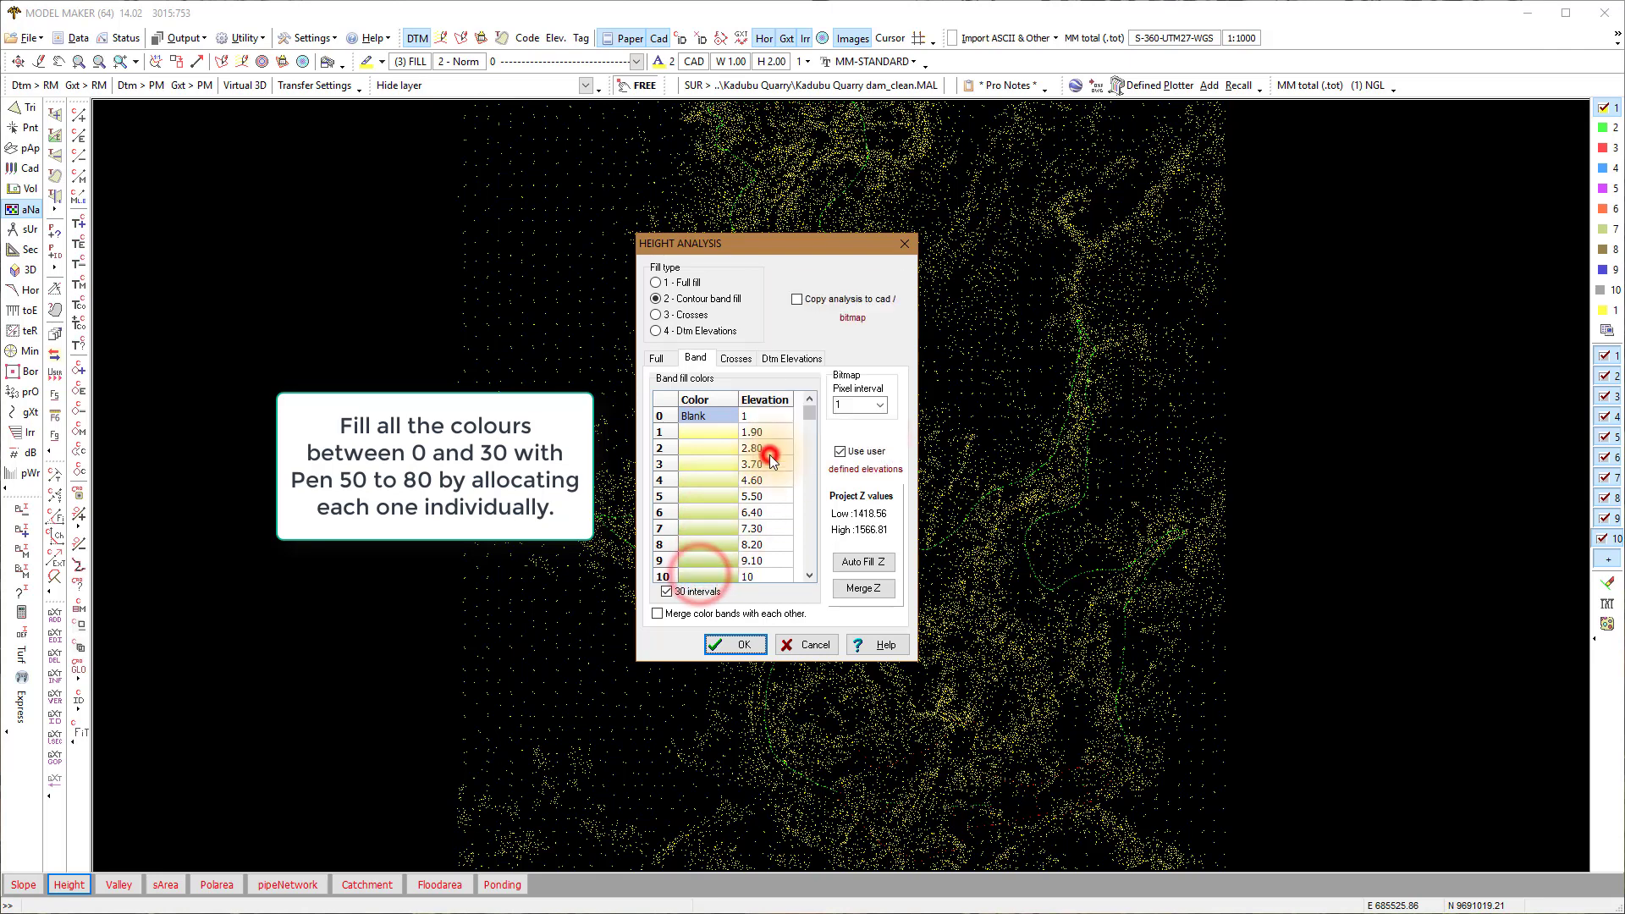
{"action": "left_click", "coordinate": [810, 576]}
{"action": "left_click", "coordinate": [811, 576]}
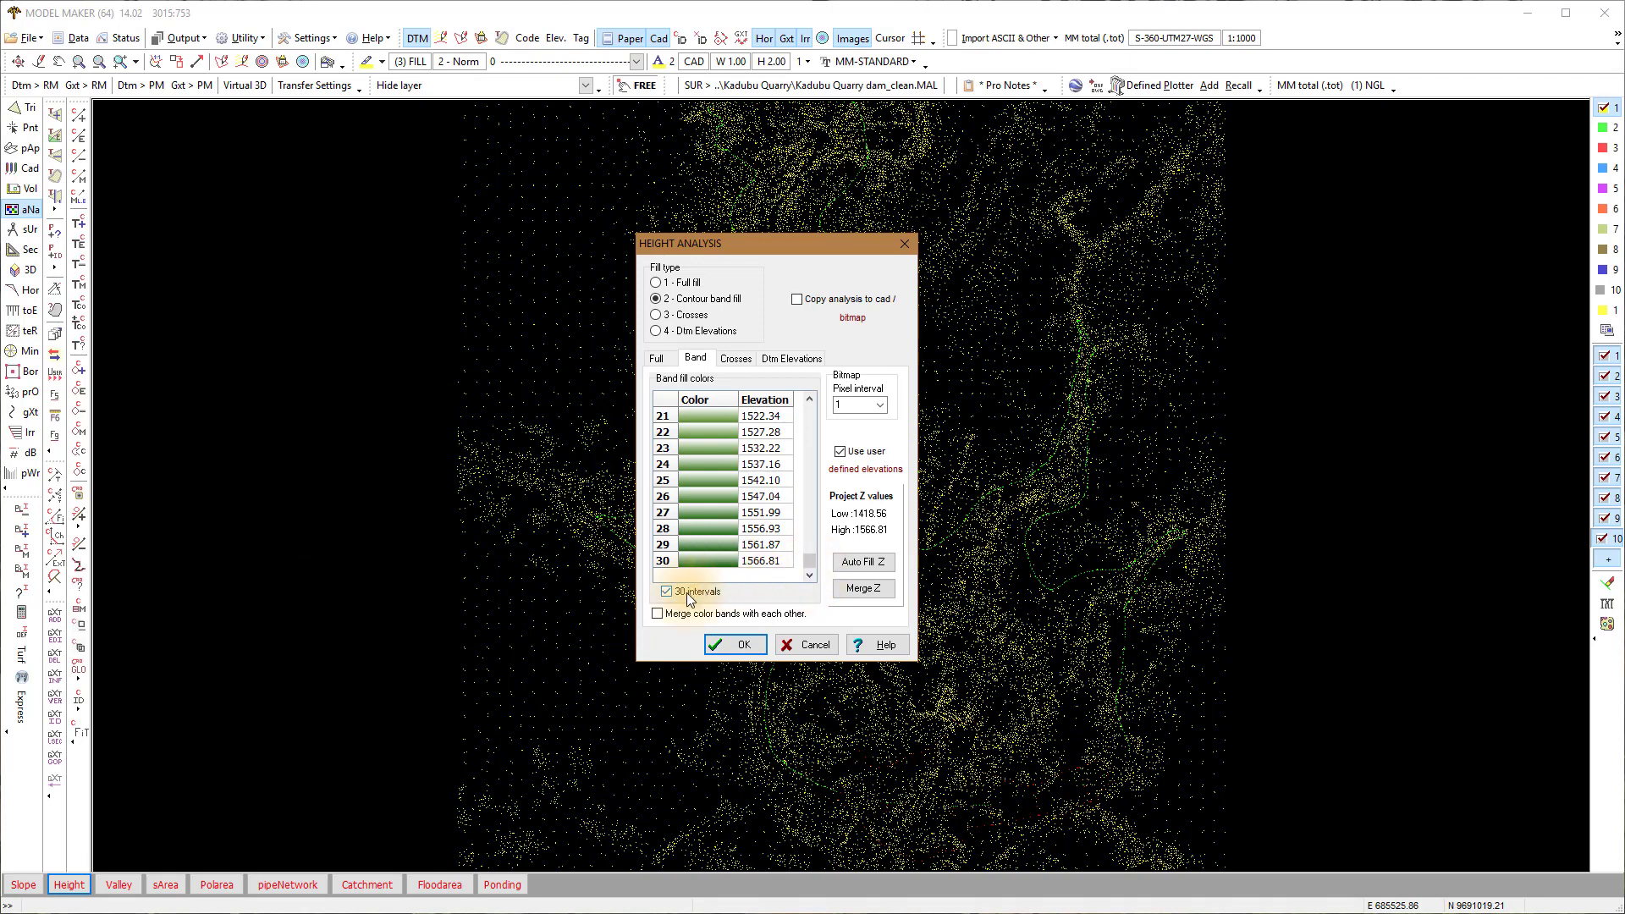
Auto-fill the project's lowest and highest elevations into bands 0 and 30
{"action": "left_click_drag", "start_coordinate": [807, 563], "coordinate": [808, 413]}
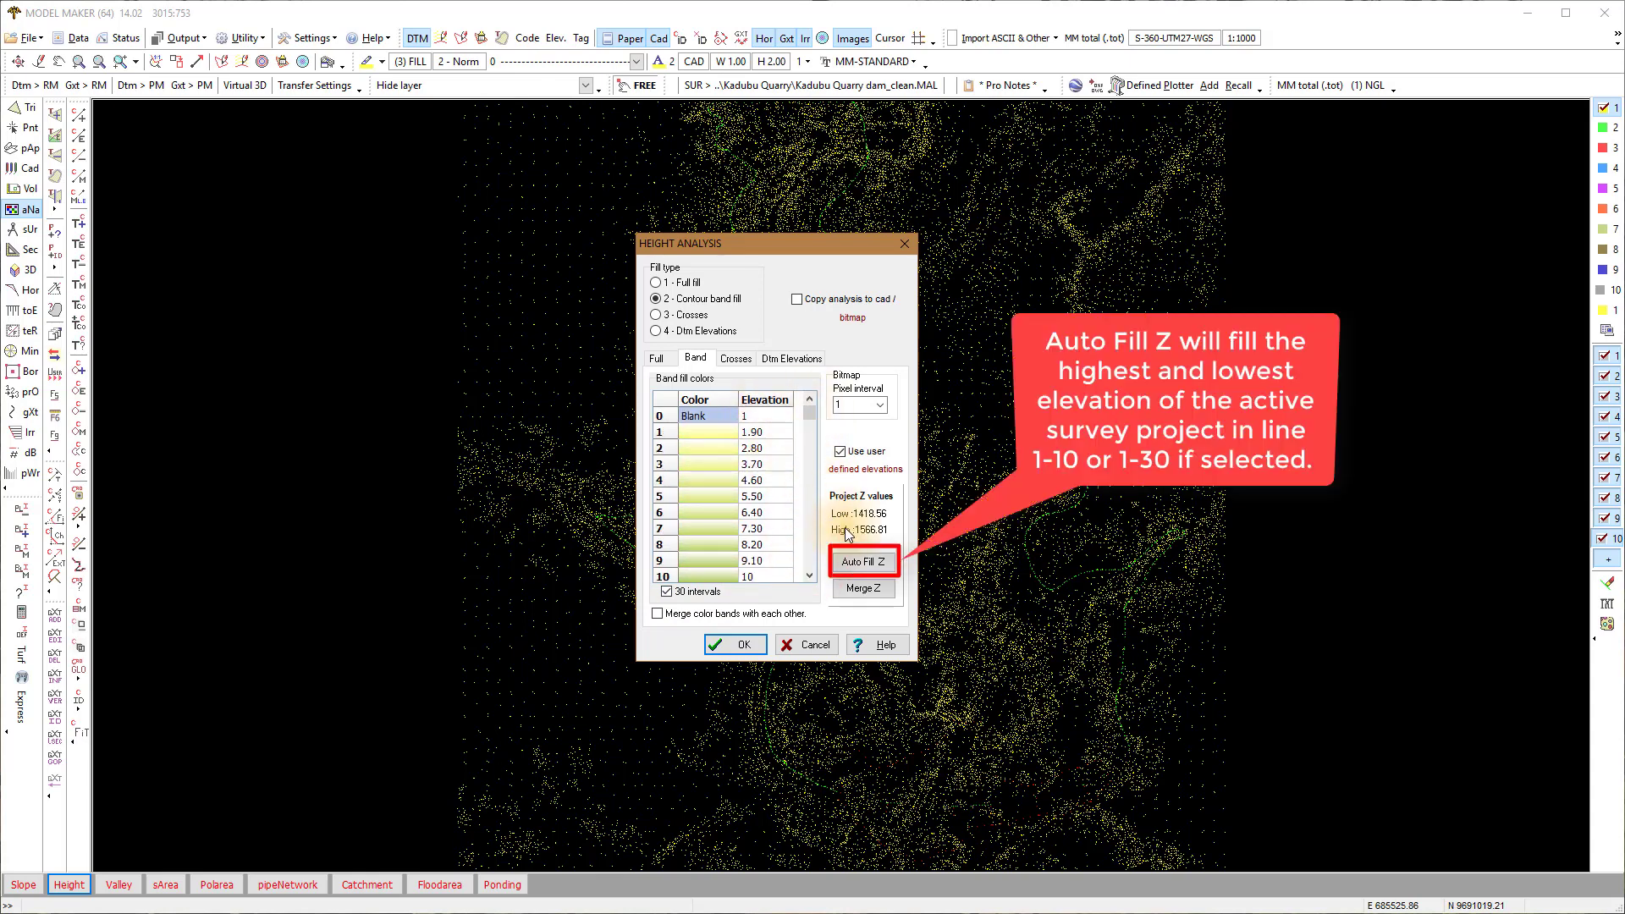
{"action": "left_click", "coordinate": [863, 563]}
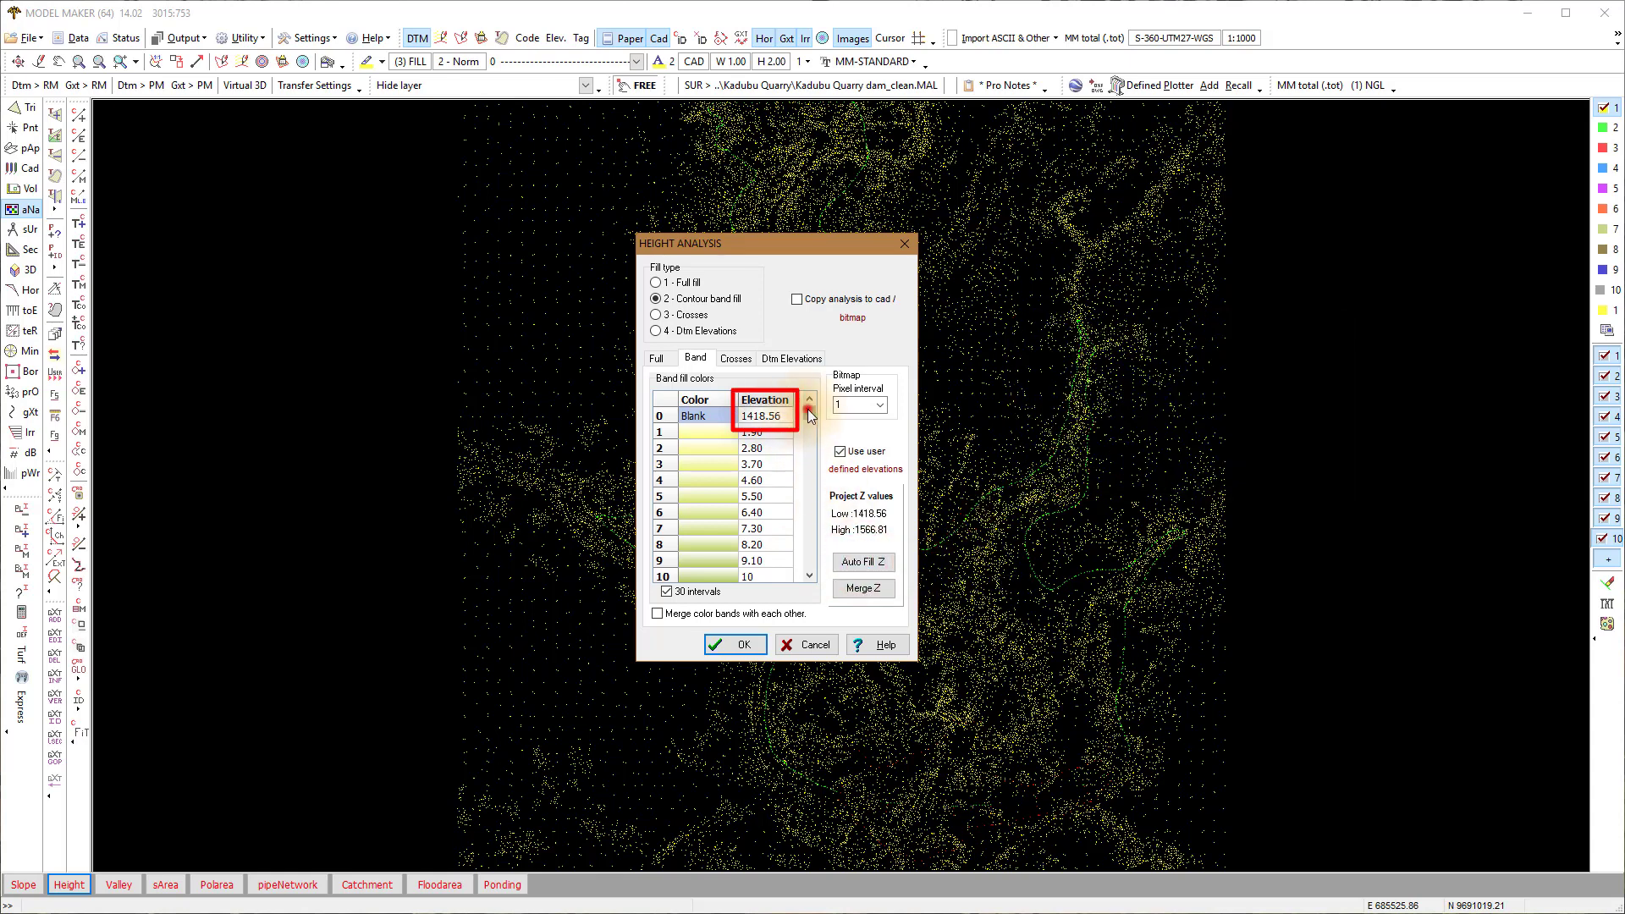
{"action": "scroll", "coordinate": [801, 418], "scroll_direction": "down", "scroll_amount": 7}
{"action": "left_click_drag", "start_coordinate": [810, 561], "coordinate": [810, 383]}
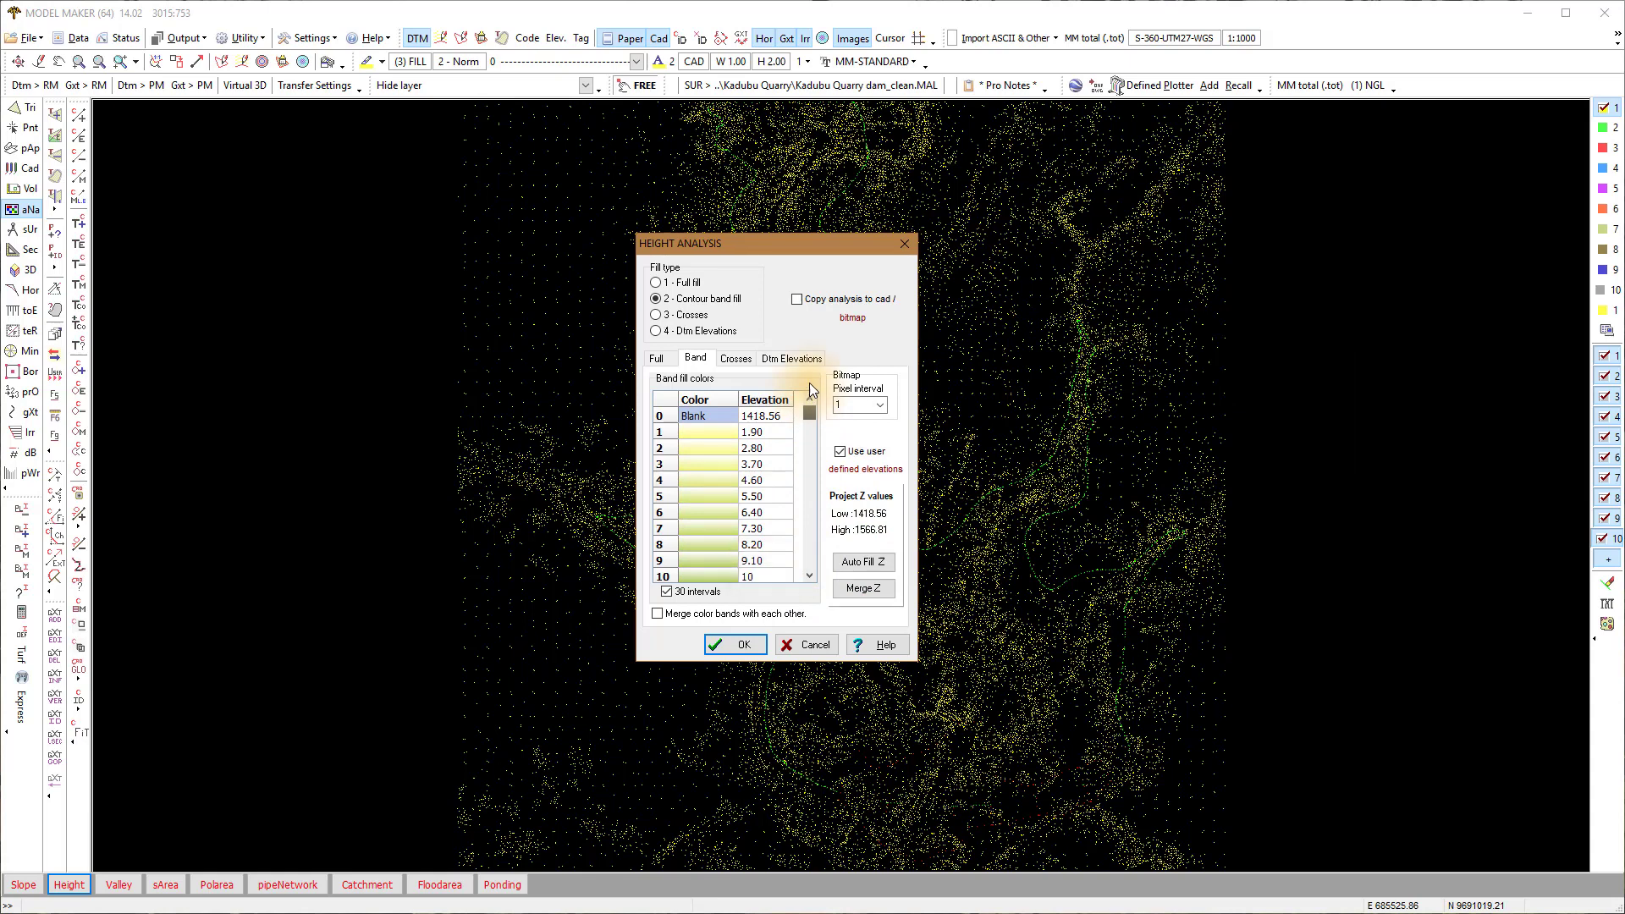
Merge the elevations between the first and last bands and run the contour band height analysis
{"action": "left_click", "coordinate": [864, 590]}
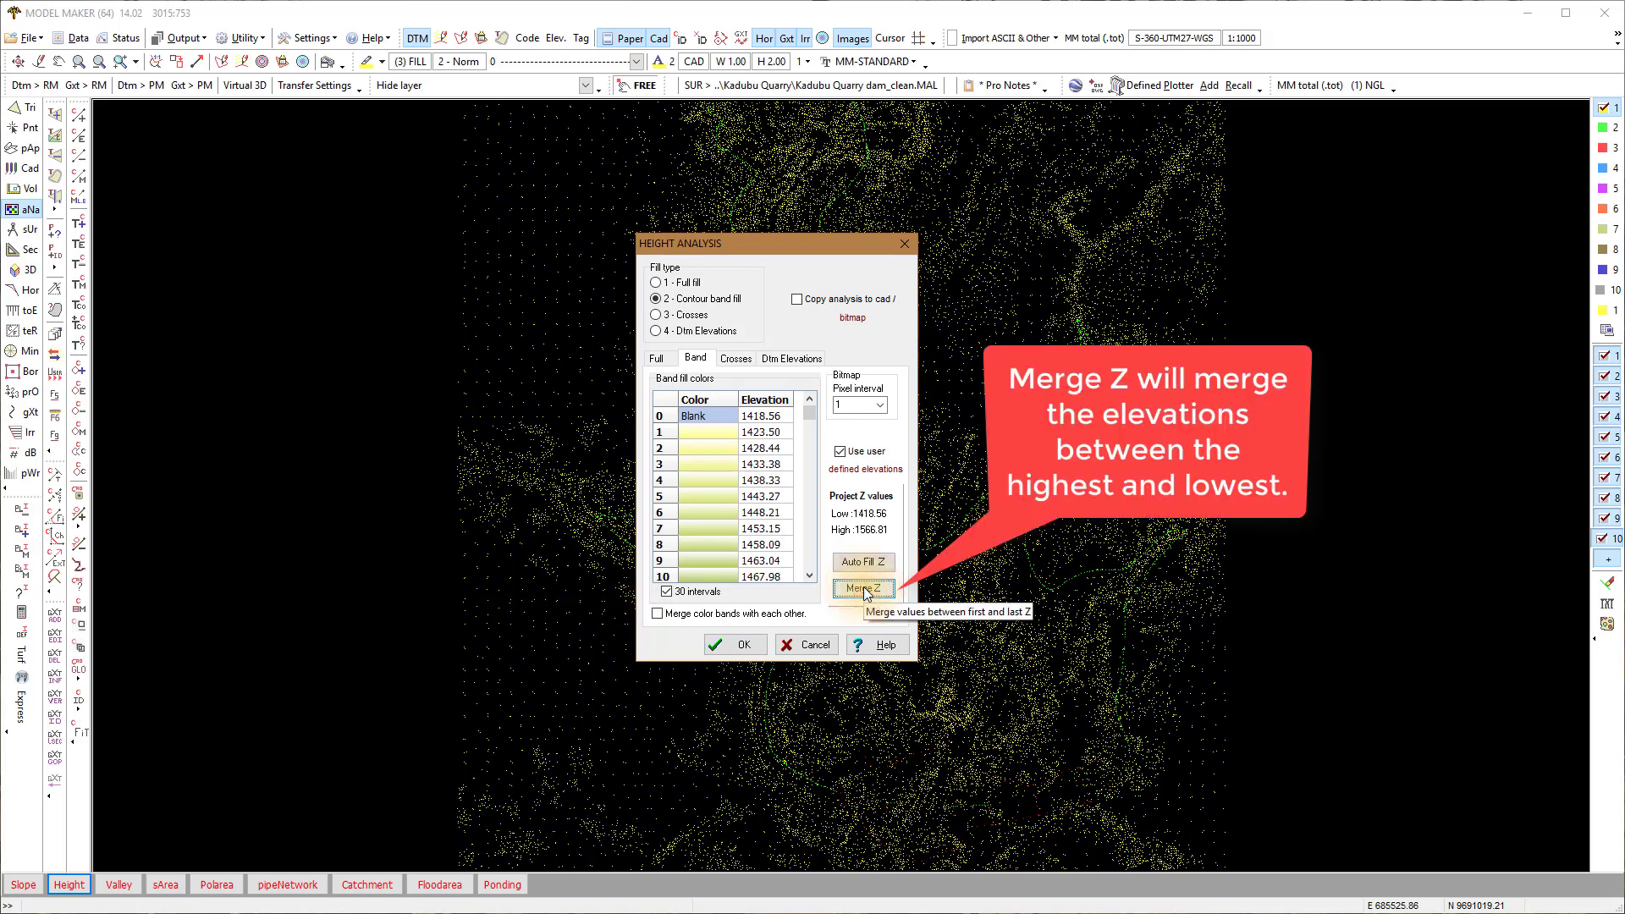
{"action": "left_click", "coordinate": [867, 590]}
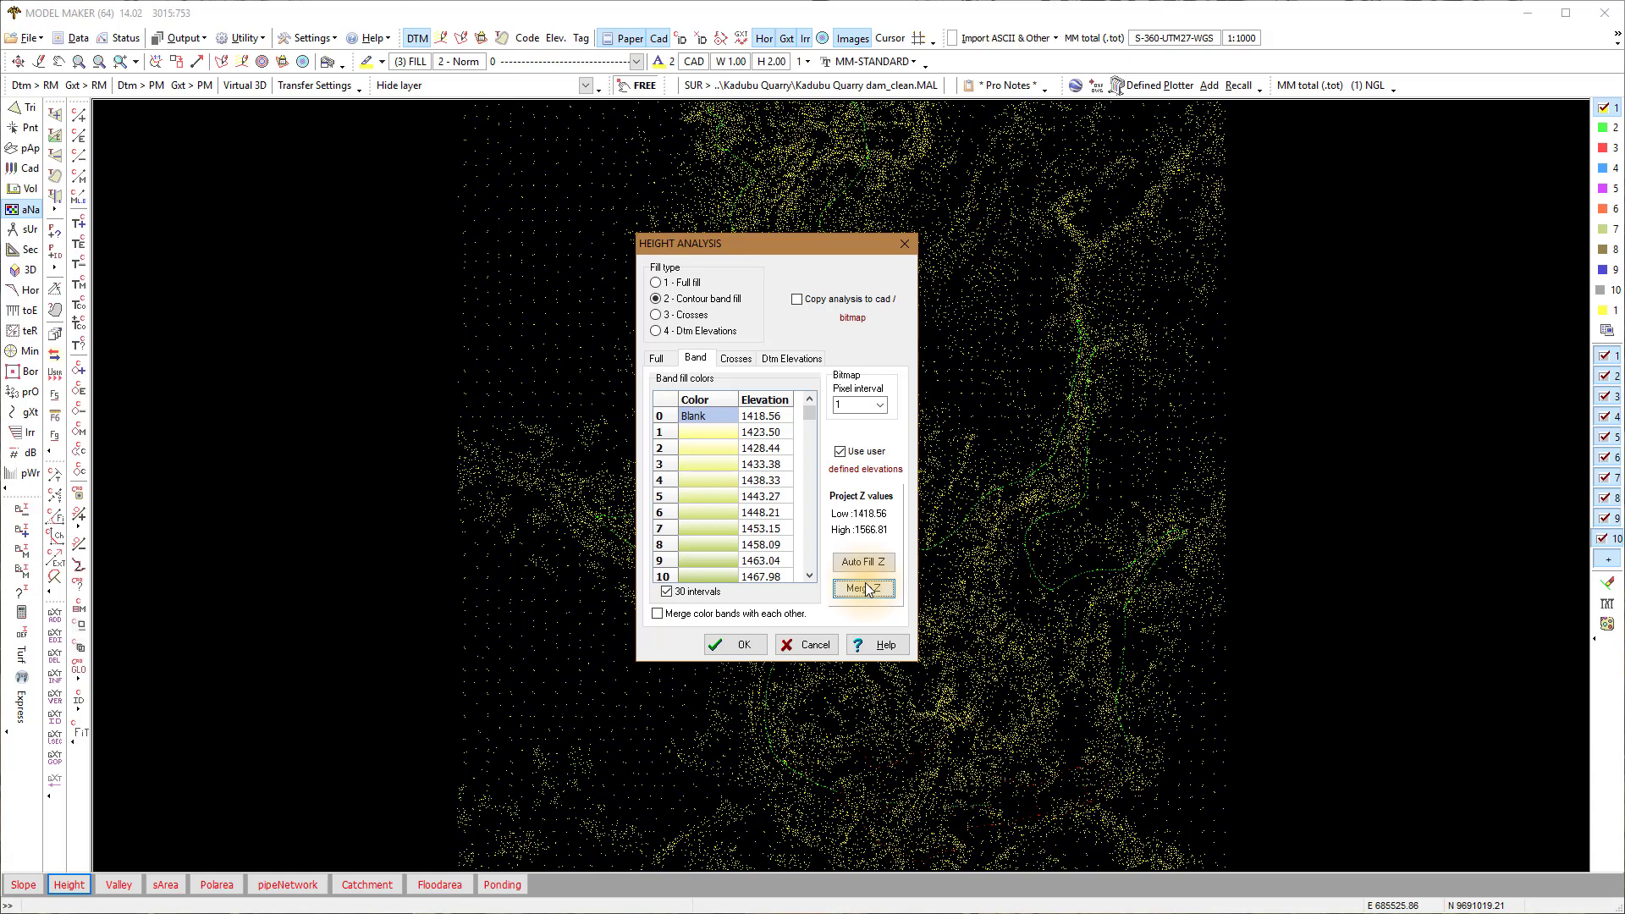
{"action": "left_click", "coordinate": [866, 588]}
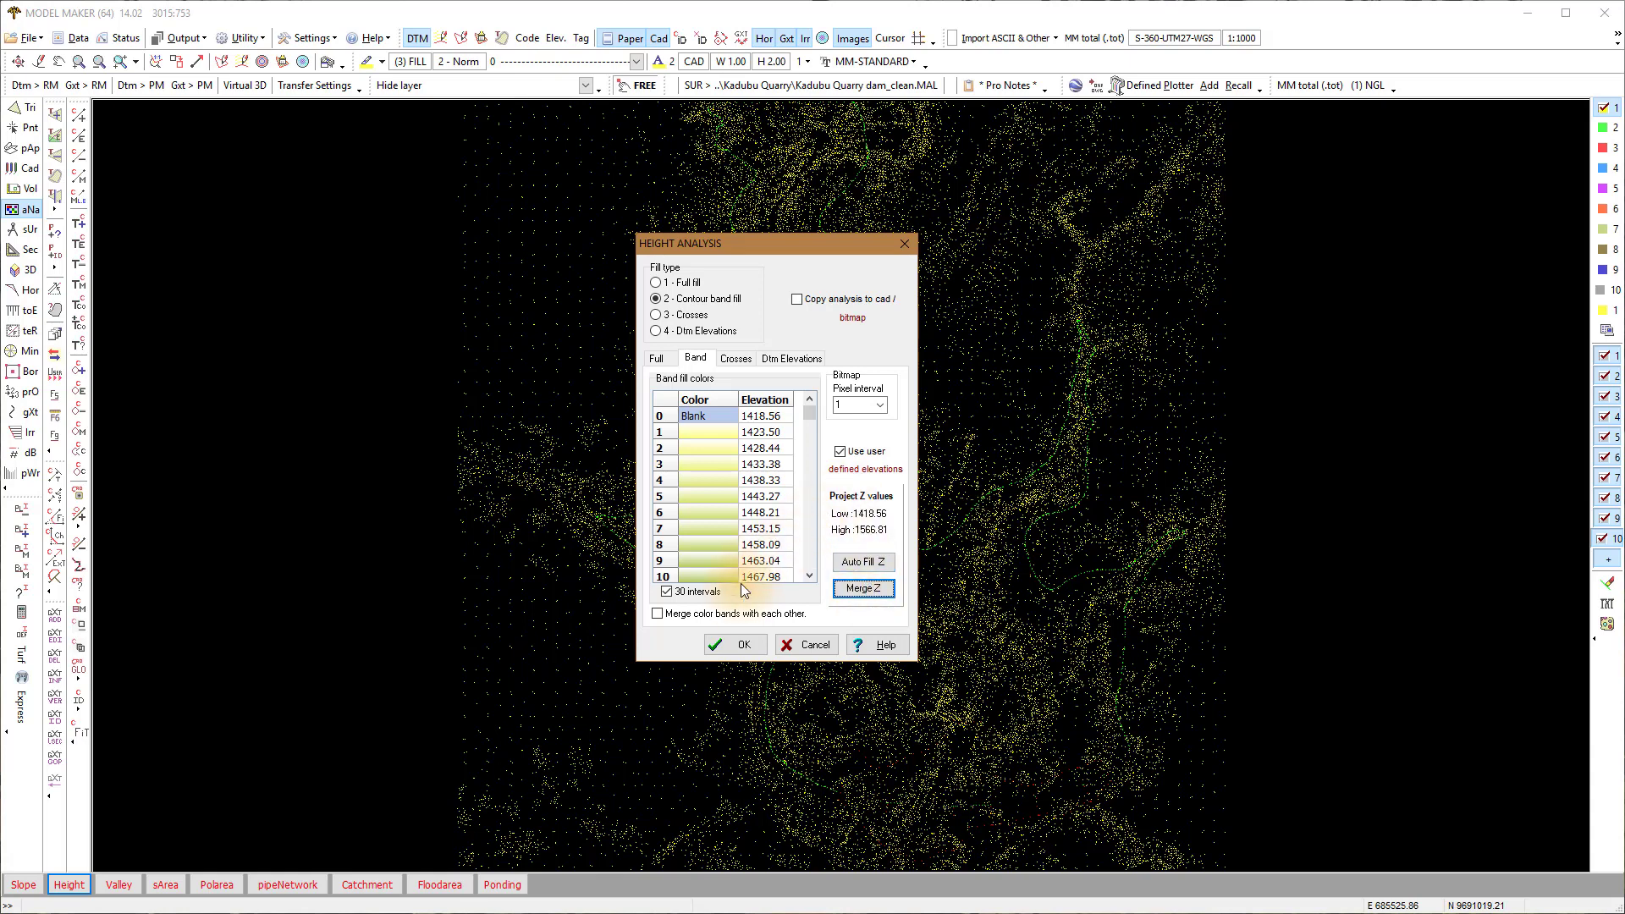
{"action": "left_click", "coordinate": [733, 645]}
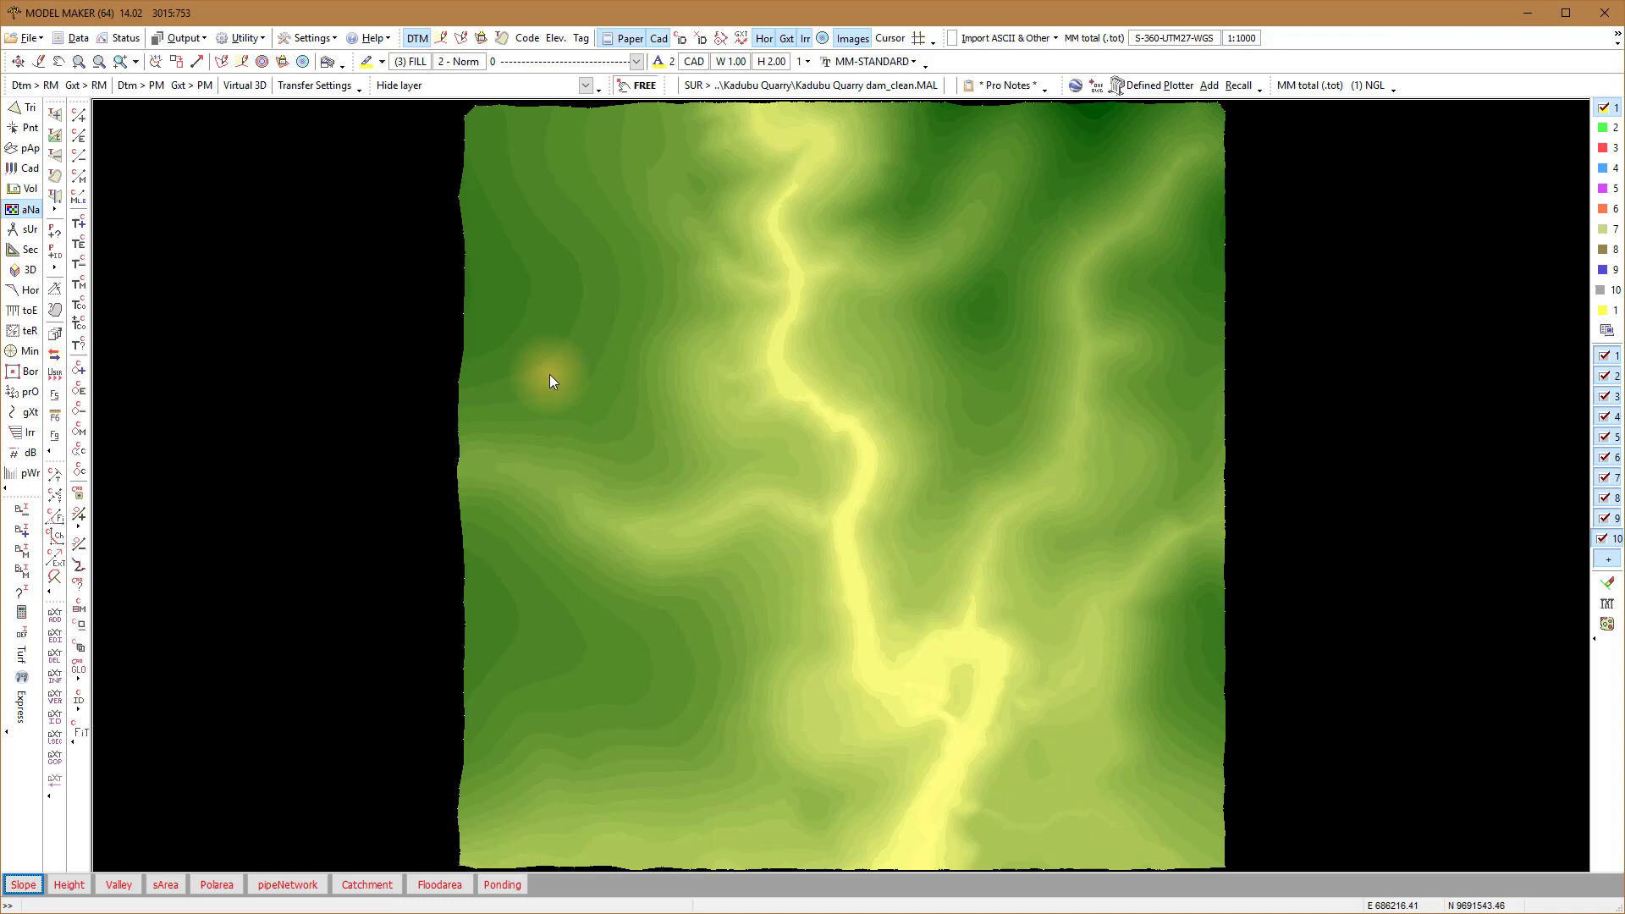
Redraw the view to clear the analysis, and enable merging color bands with each other in a new height analysis
{"action": "left_click", "coordinate": [38, 63]}
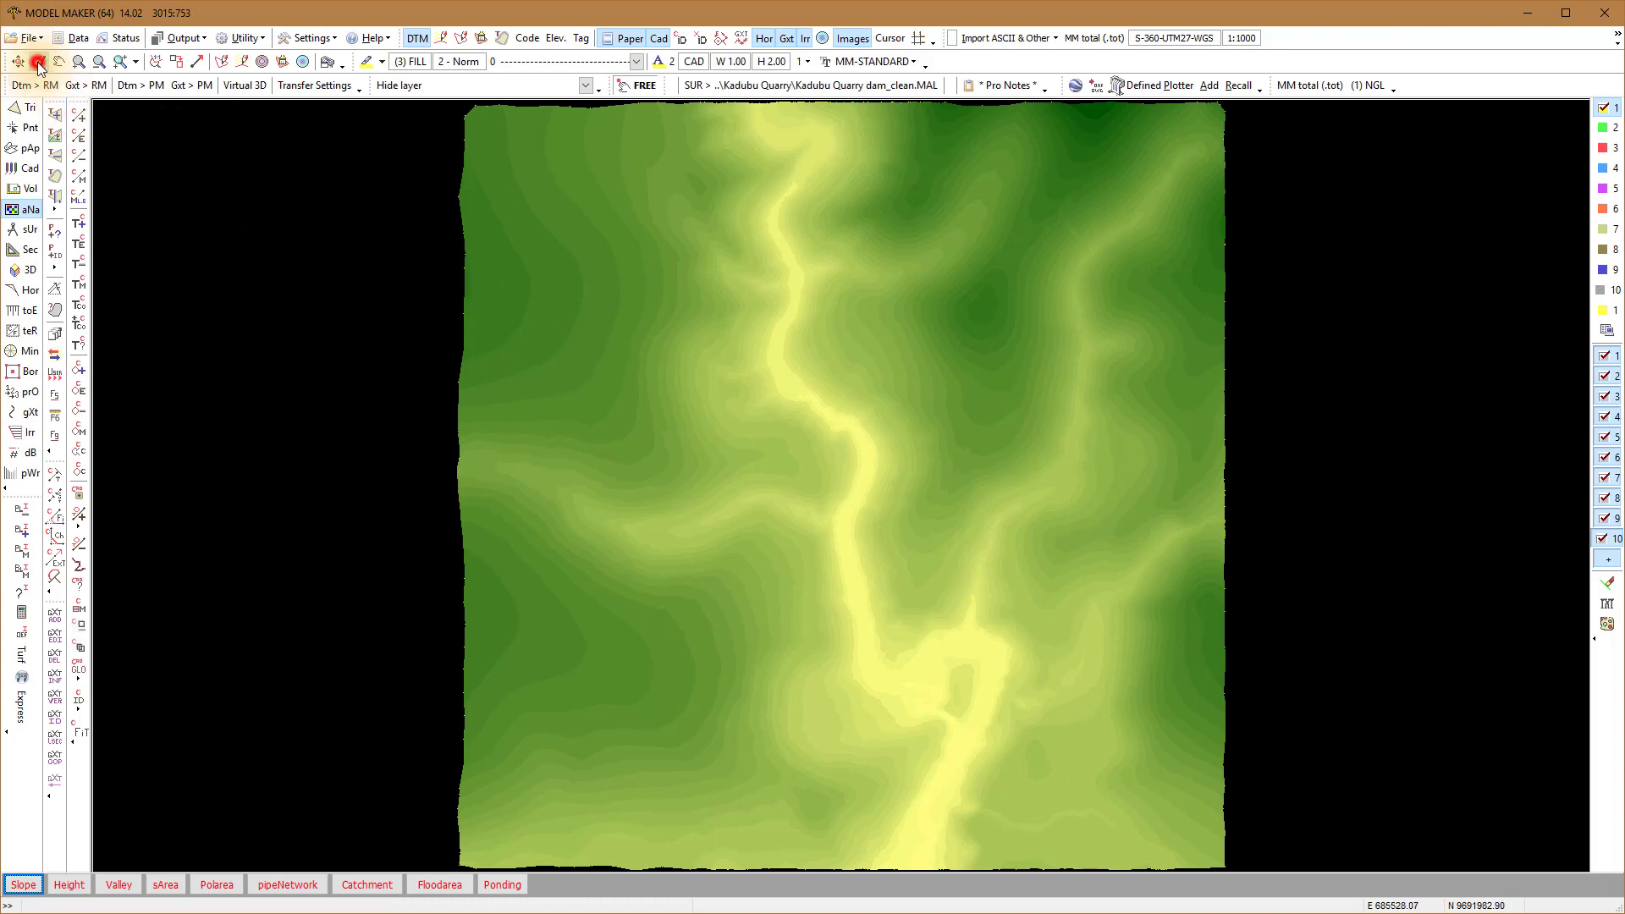
{"action": "left_click", "coordinate": [177, 372]}
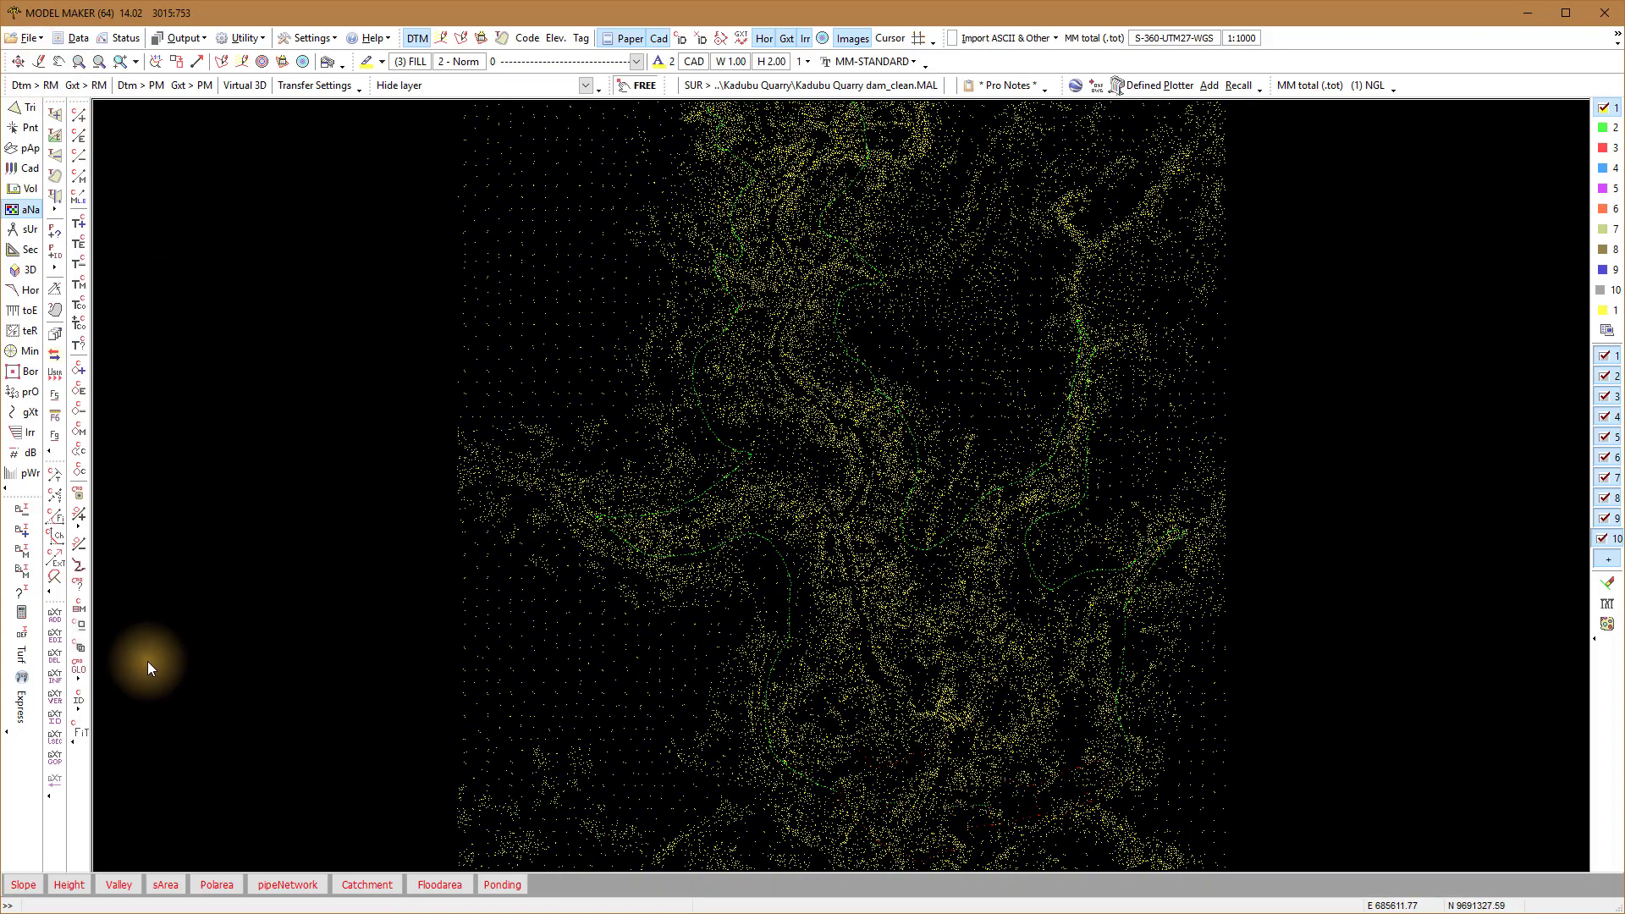
{"action": "left_click", "coordinate": [73, 885]}
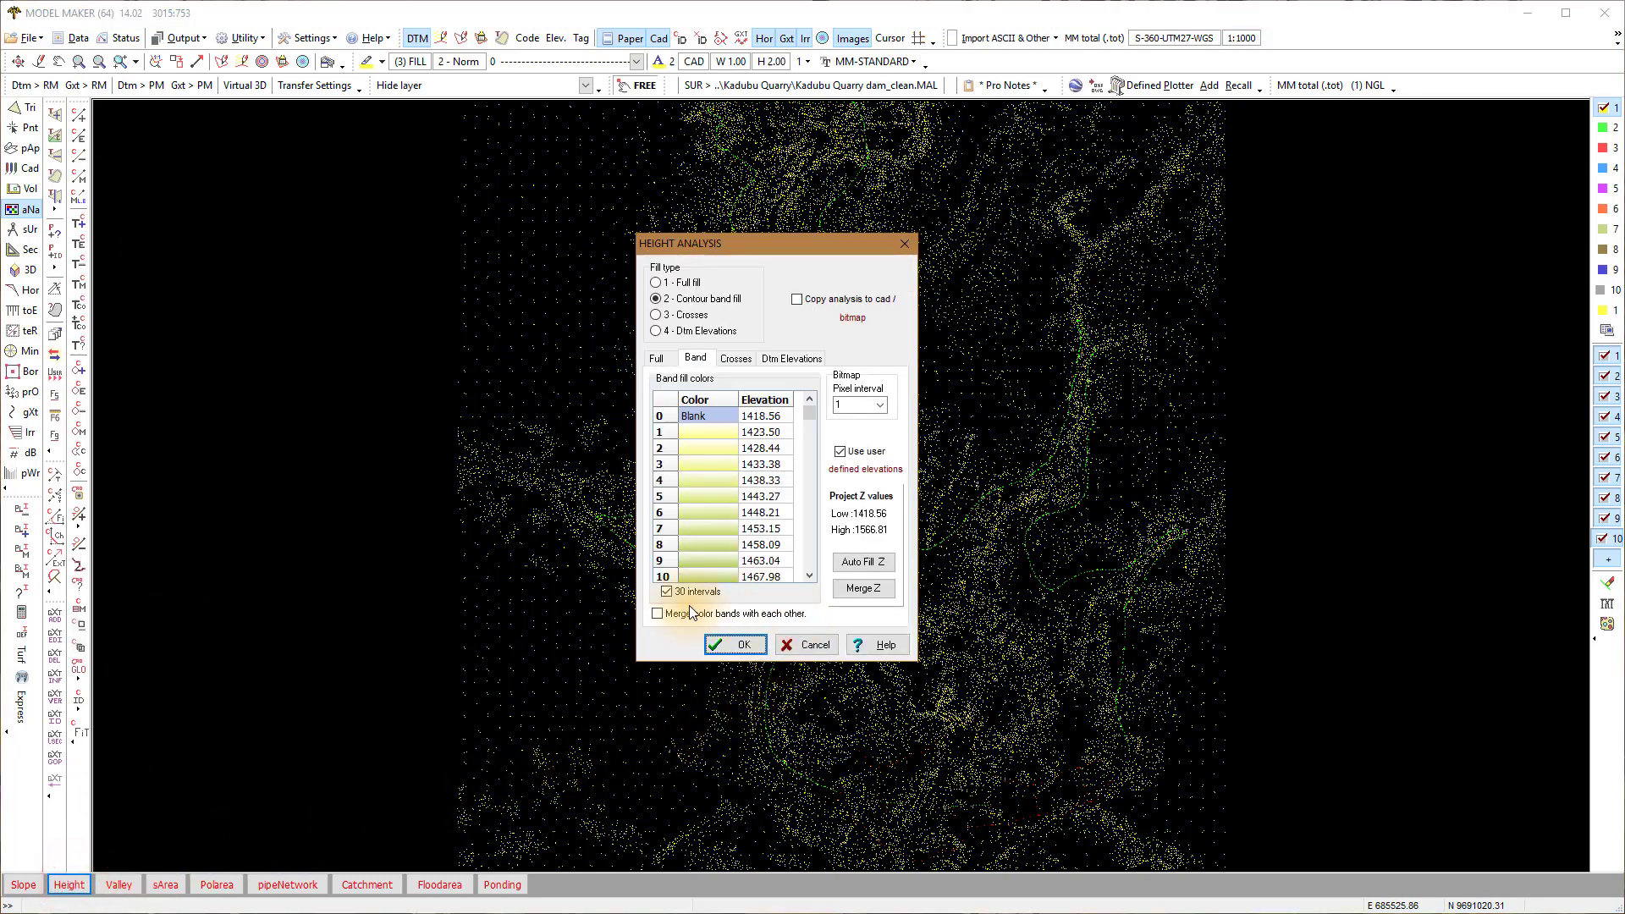
{"action": "left_click", "coordinate": [659, 616]}
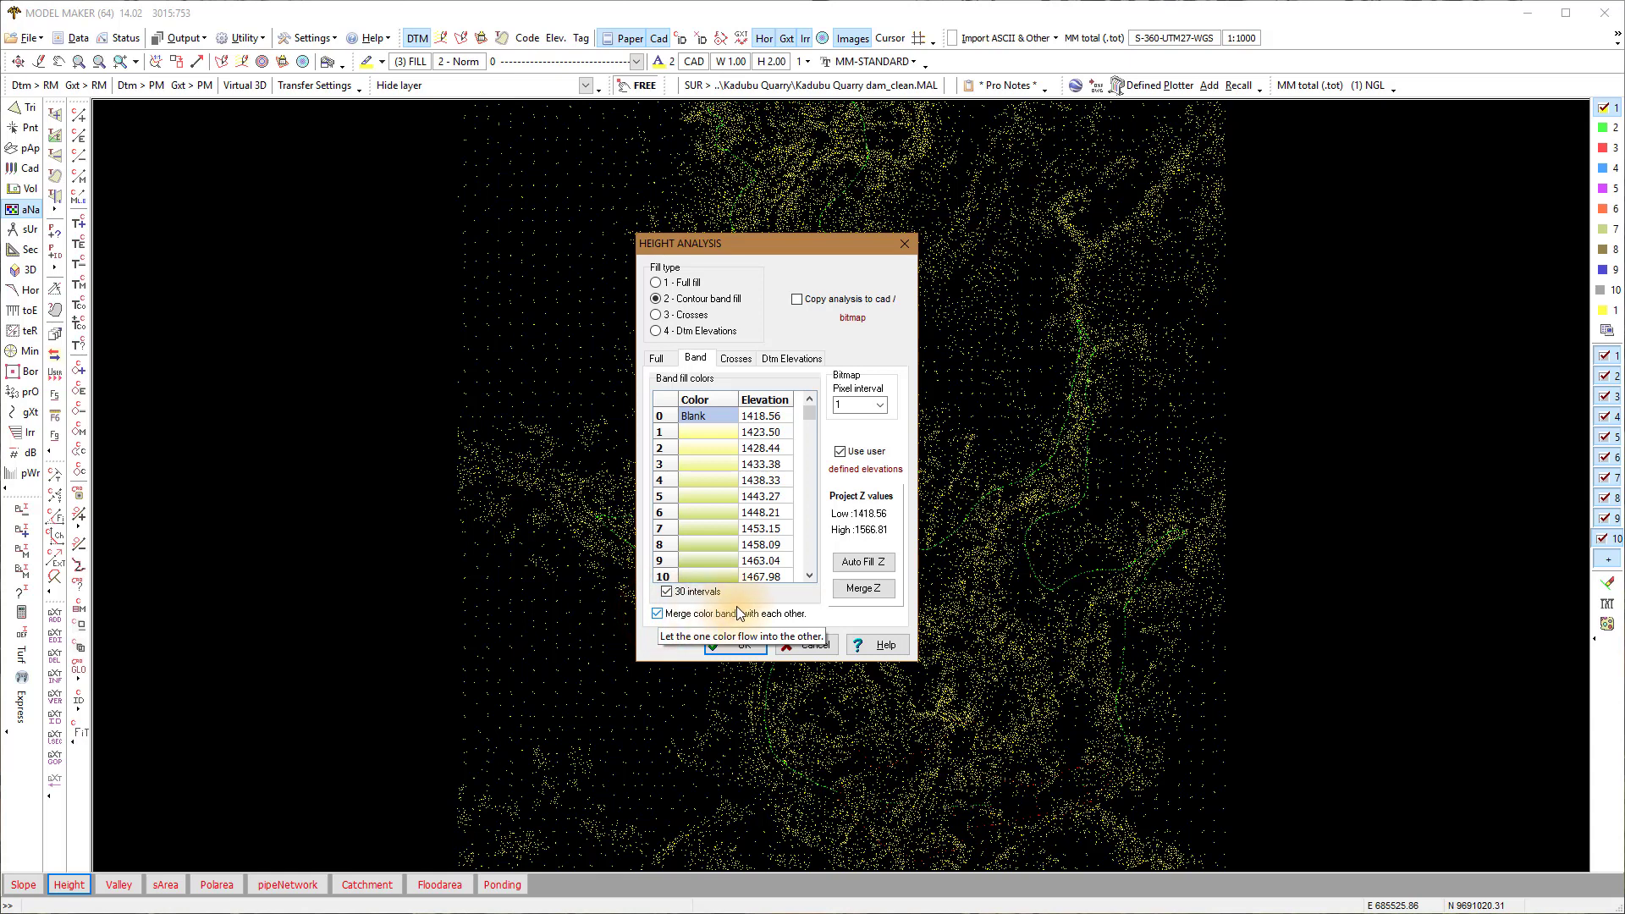
Set the elevation of band 0 to 1418 and of band 30 to 1568, and merge the elevations between them
{"action": "left_click", "coordinate": [785, 419]}
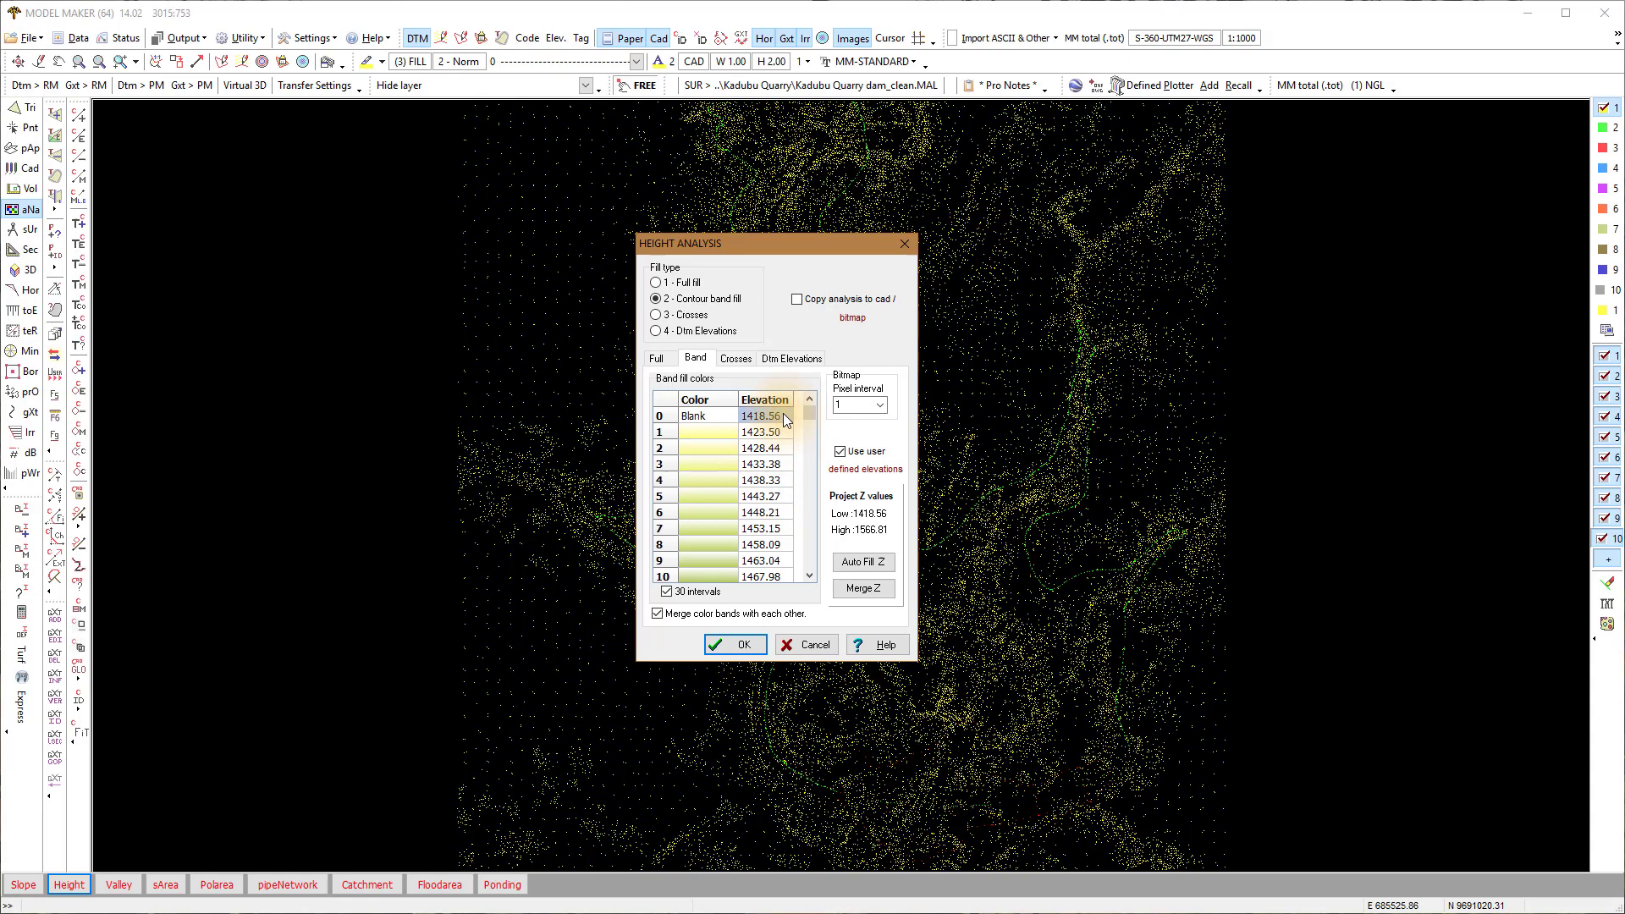
{"action": "type", "text": "14"}
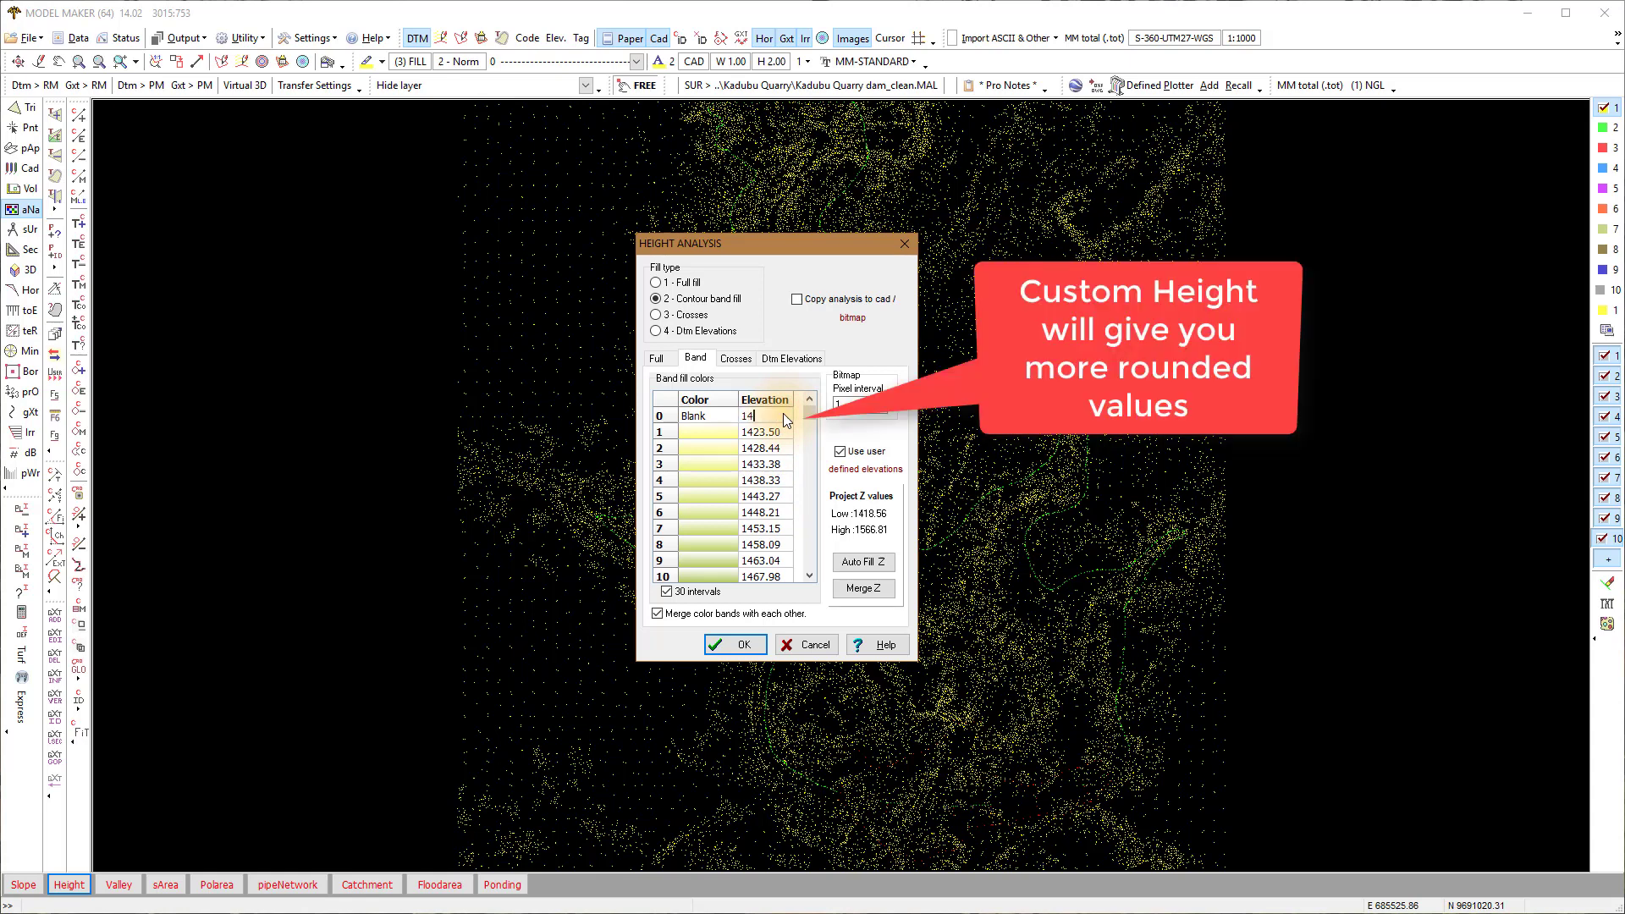
{"action": "type", "text": "18"}
{"action": "left_click_drag", "start_coordinate": [810, 414], "coordinate": [815, 582]}
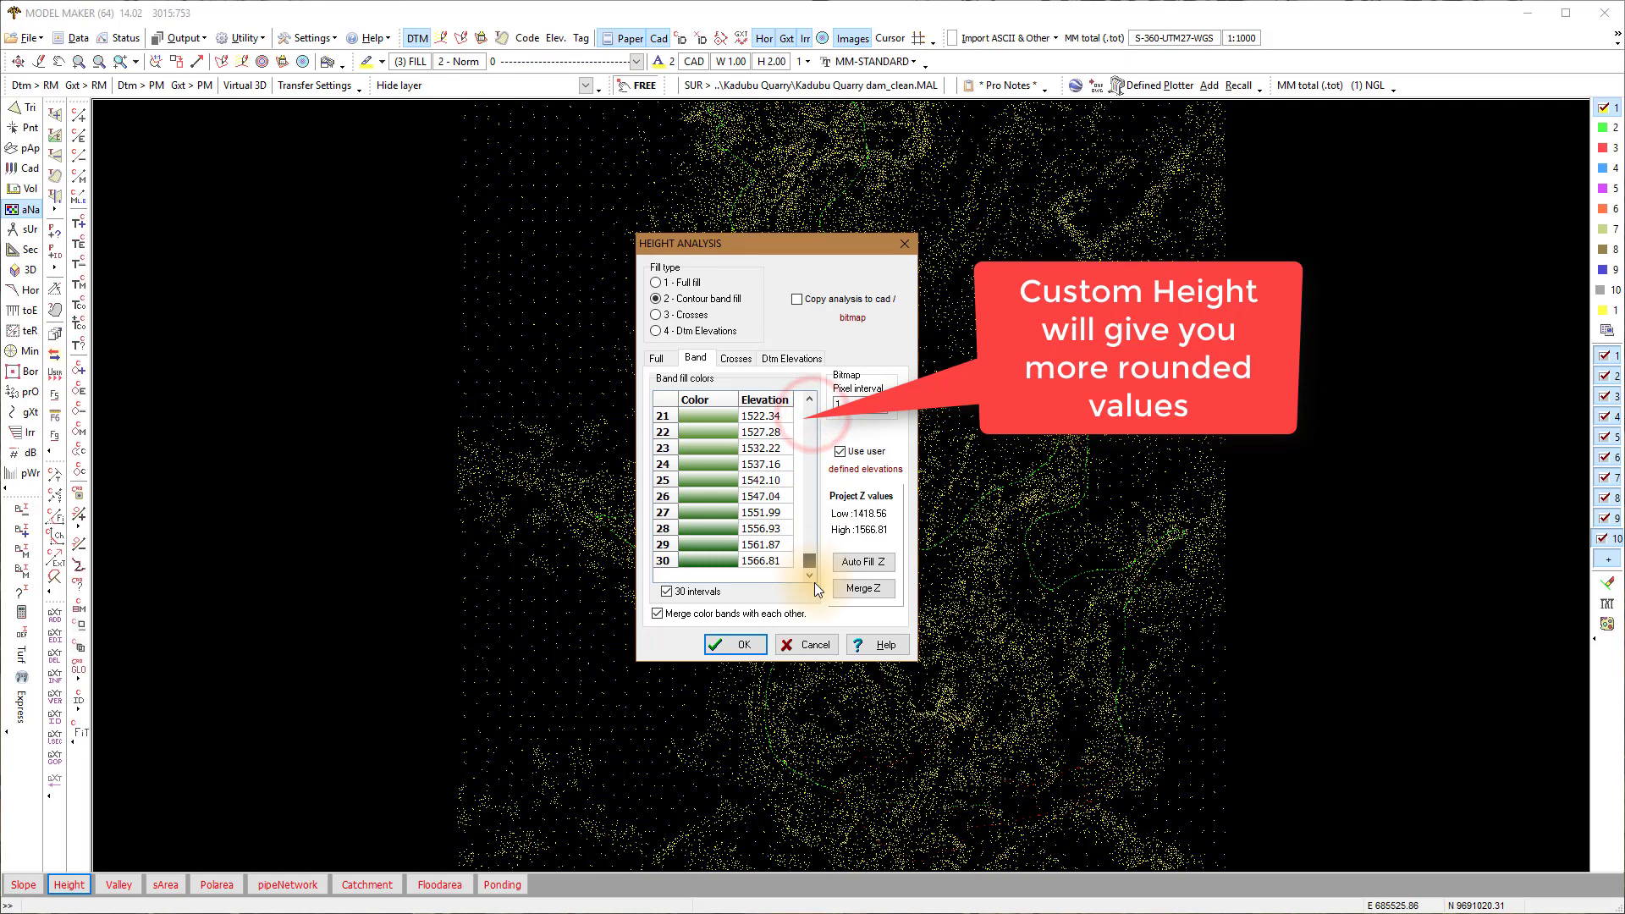
{"action": "left_click", "coordinate": [771, 561]}
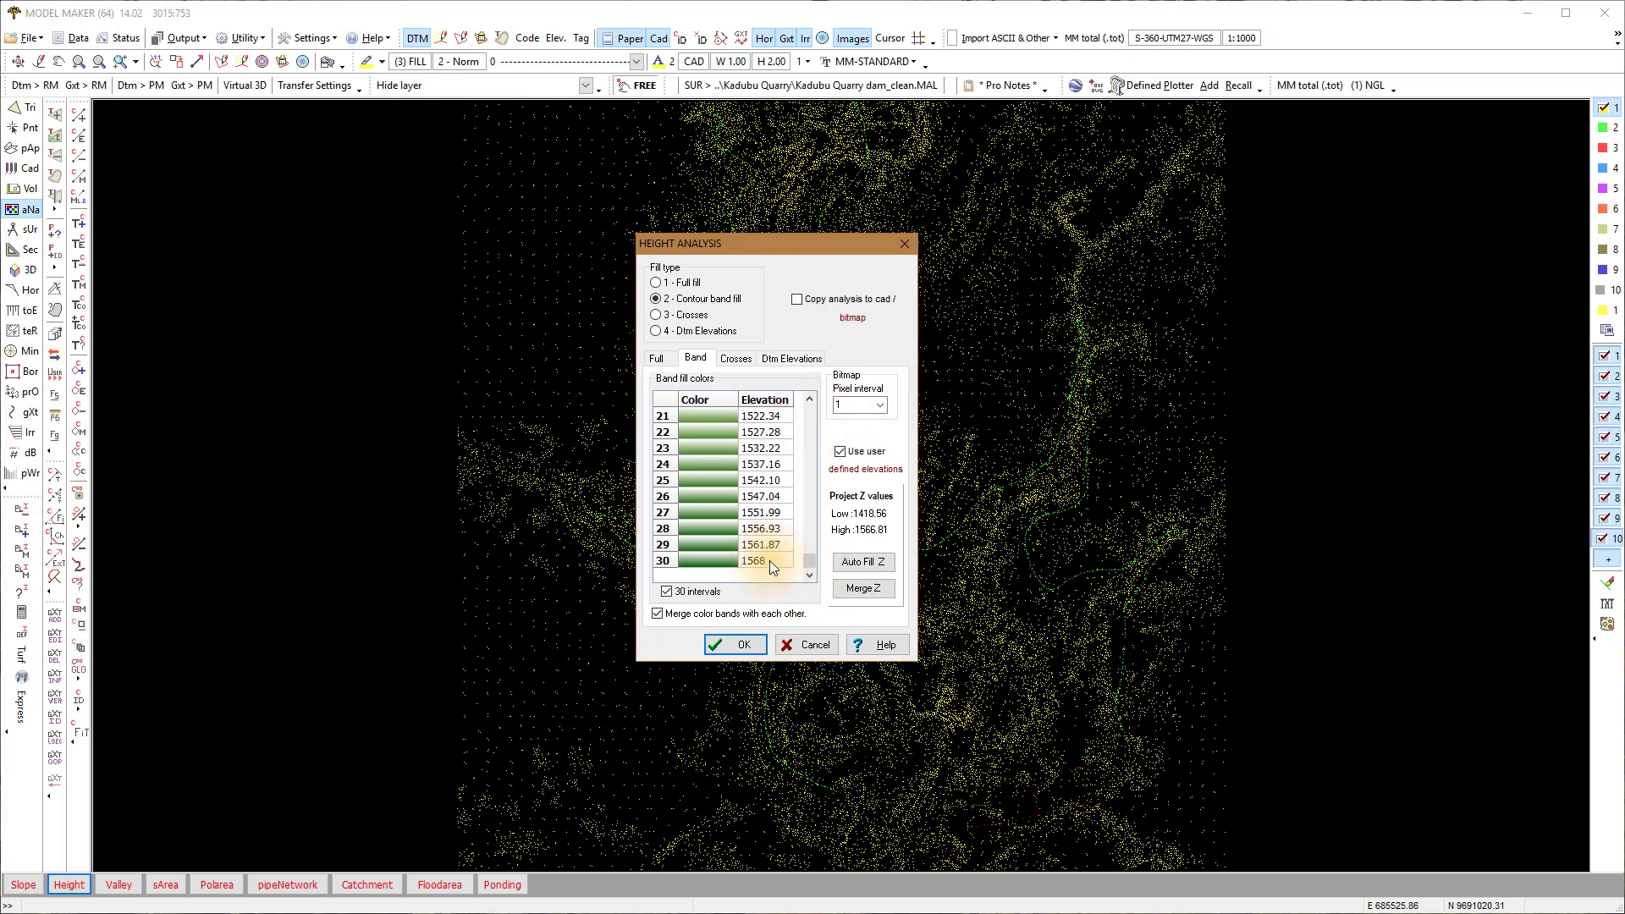
{"action": "left_click", "coordinate": [855, 589]}
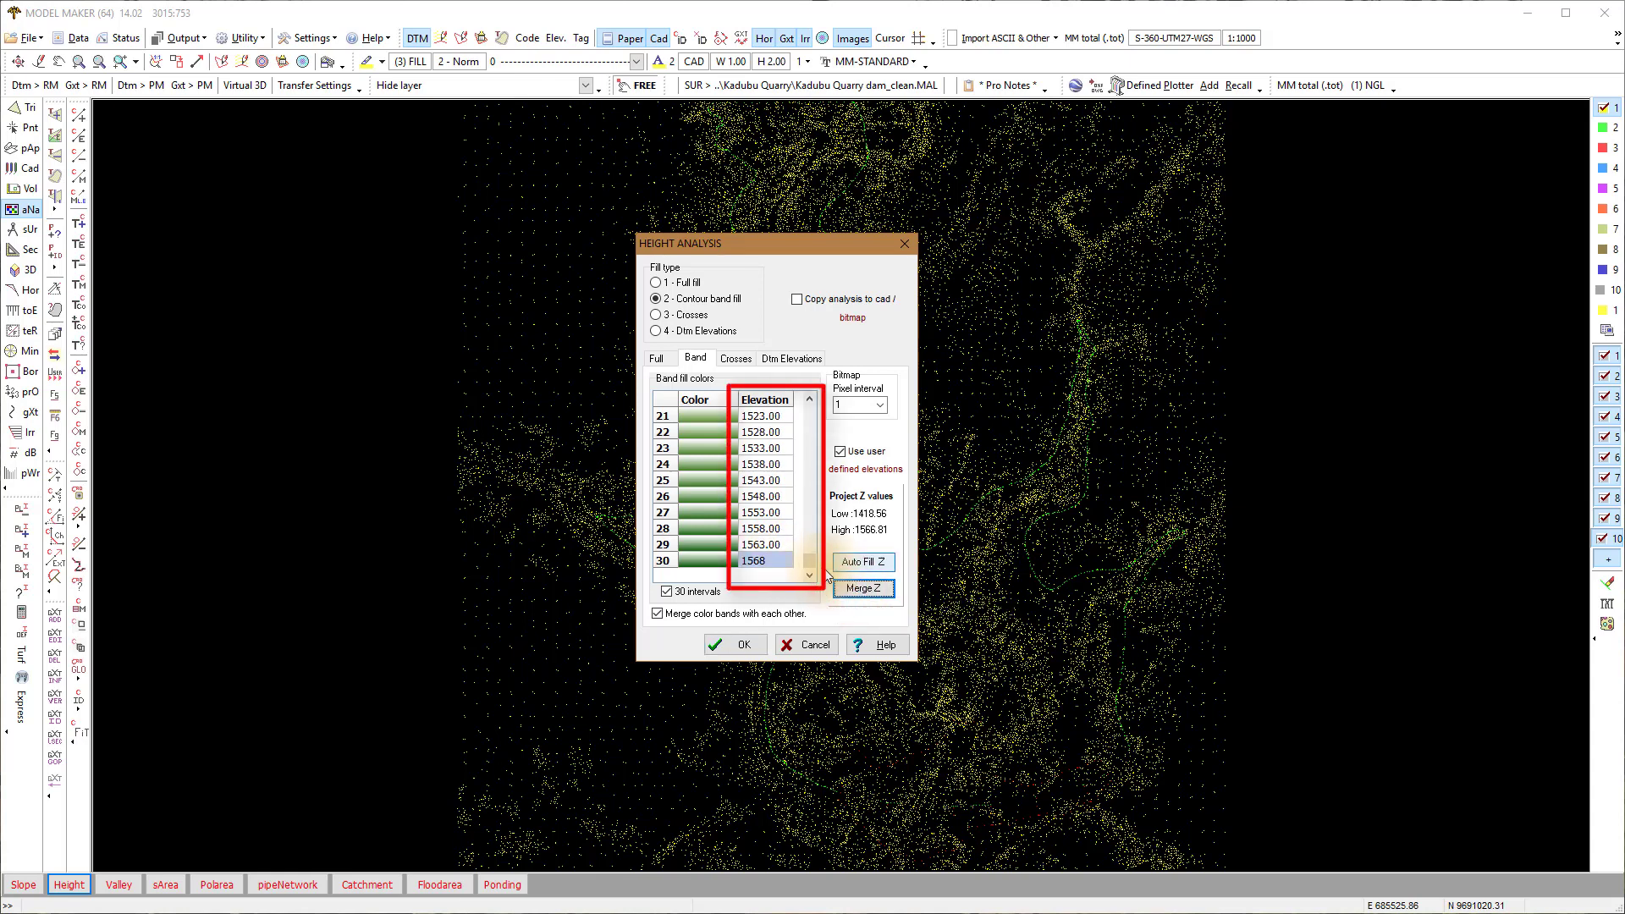
{"action": "left_click_drag", "start_coordinate": [810, 561], "coordinate": [811, 414]}
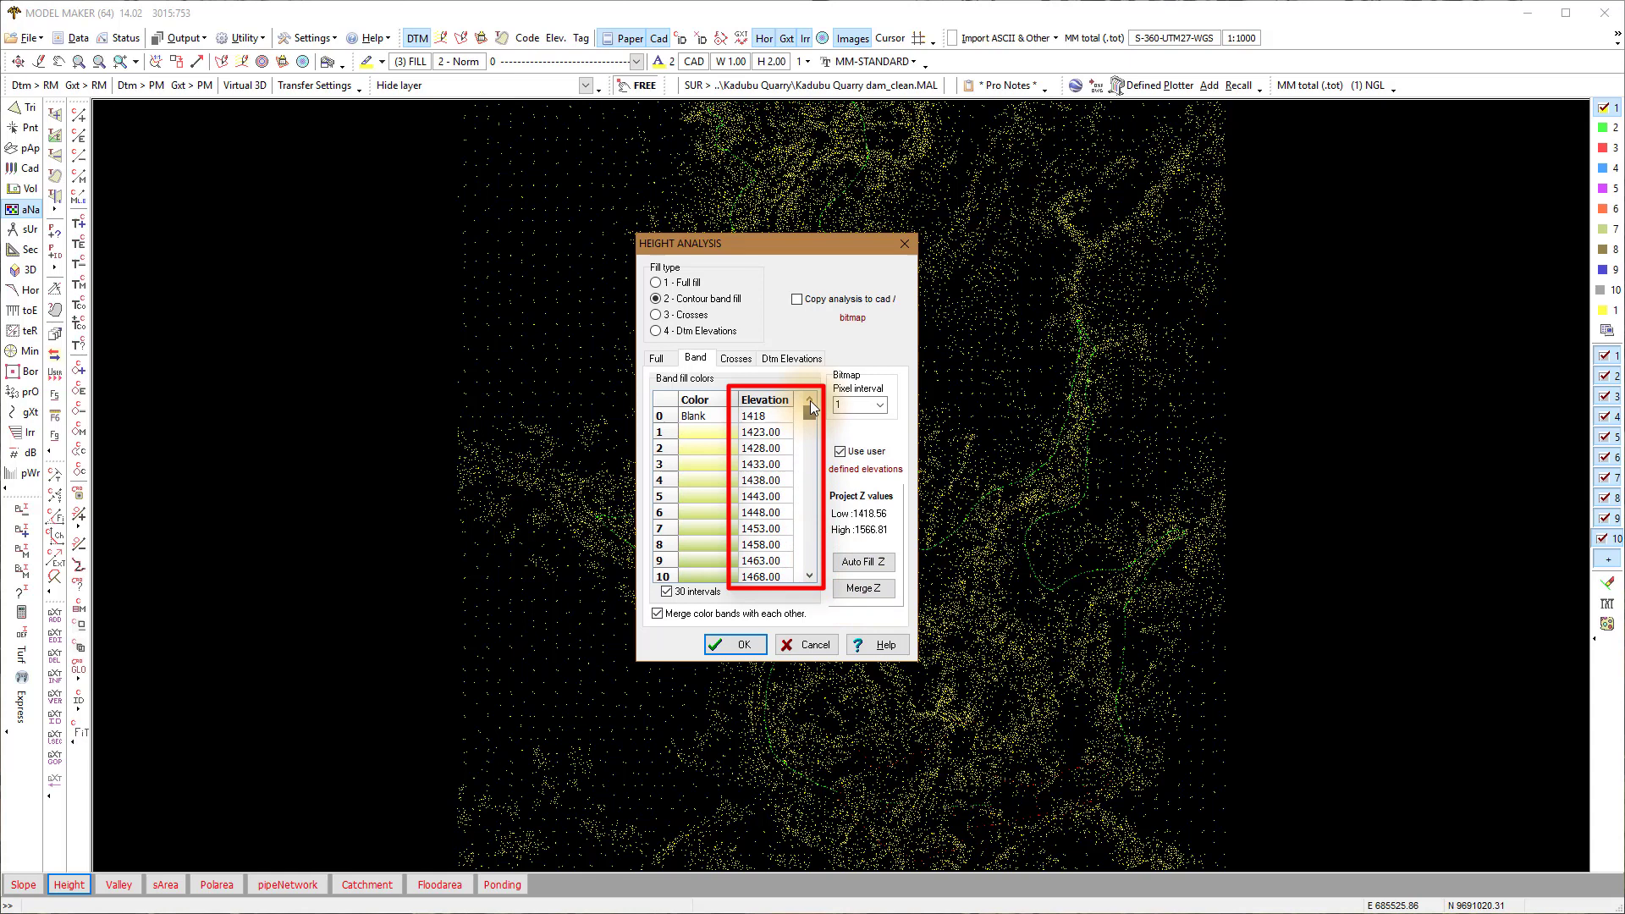
Run the height analysis with copying to CAD / bitmap enabled, and place its legend just right of the terrain
{"action": "left_click", "coordinate": [797, 300]}
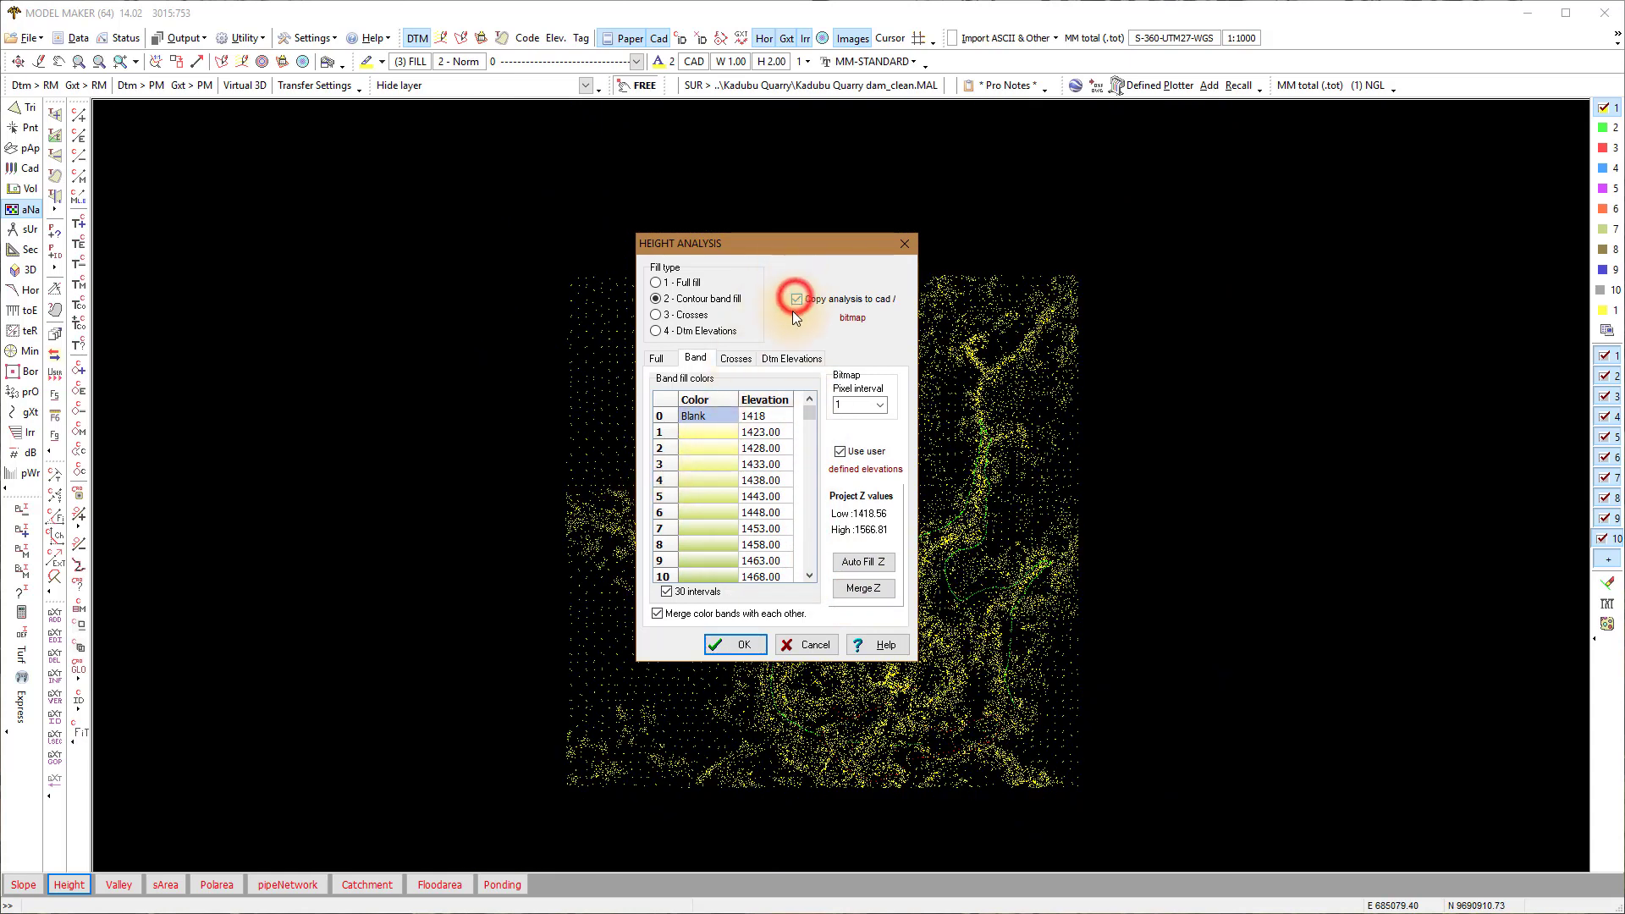
{"action": "left_click", "coordinate": [743, 645]}
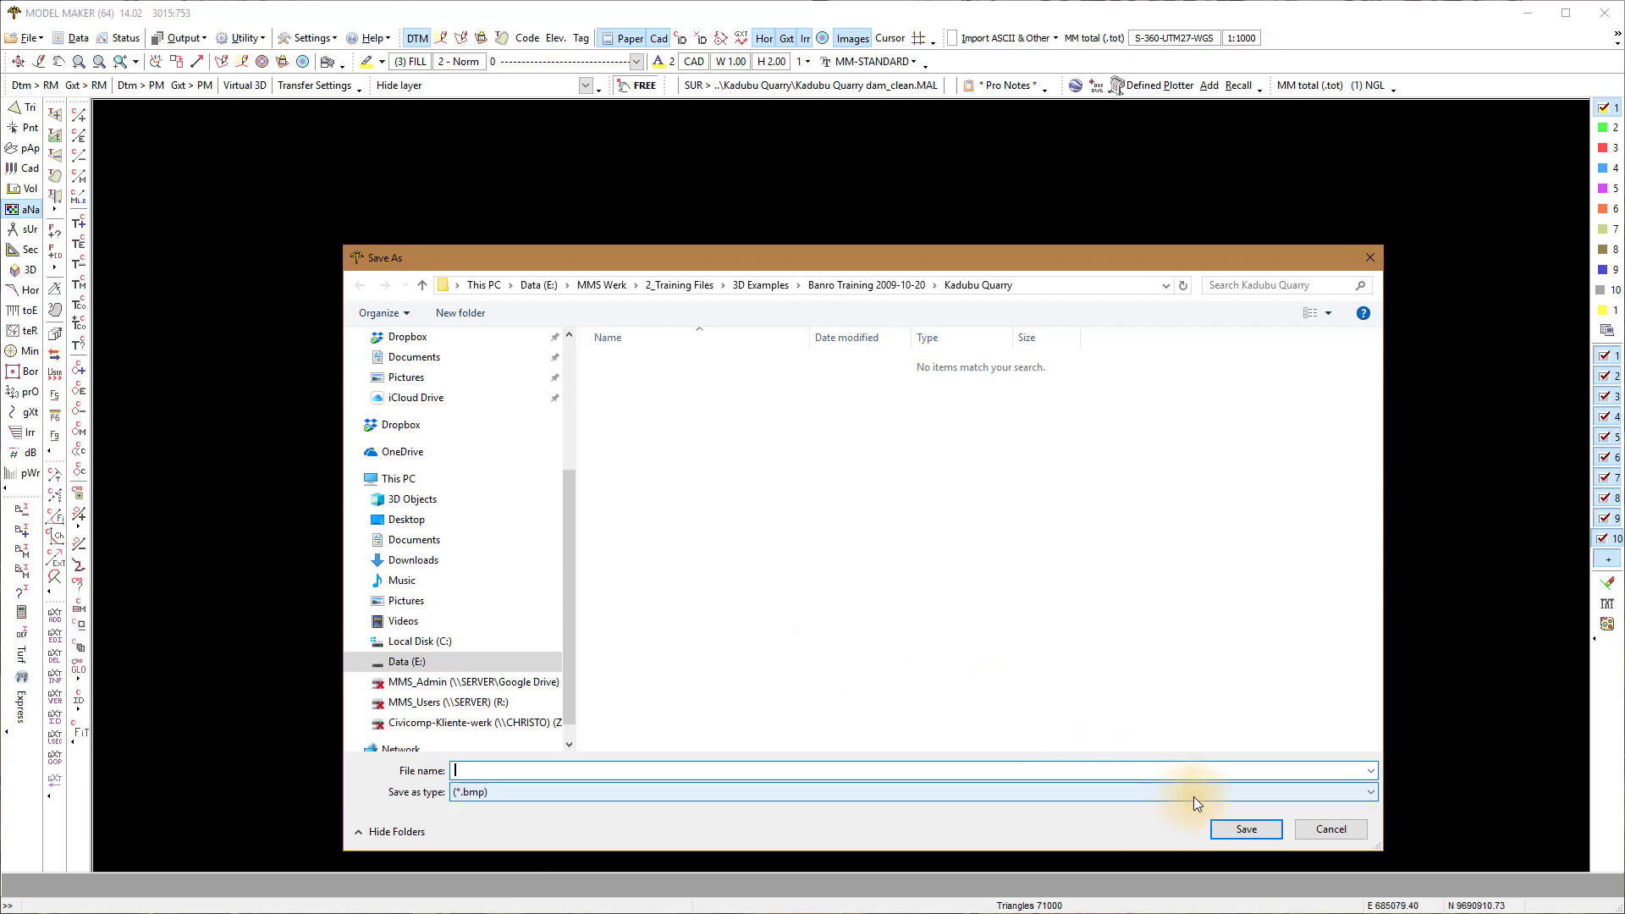
{"action": "left_click", "coordinate": [1328, 828]}
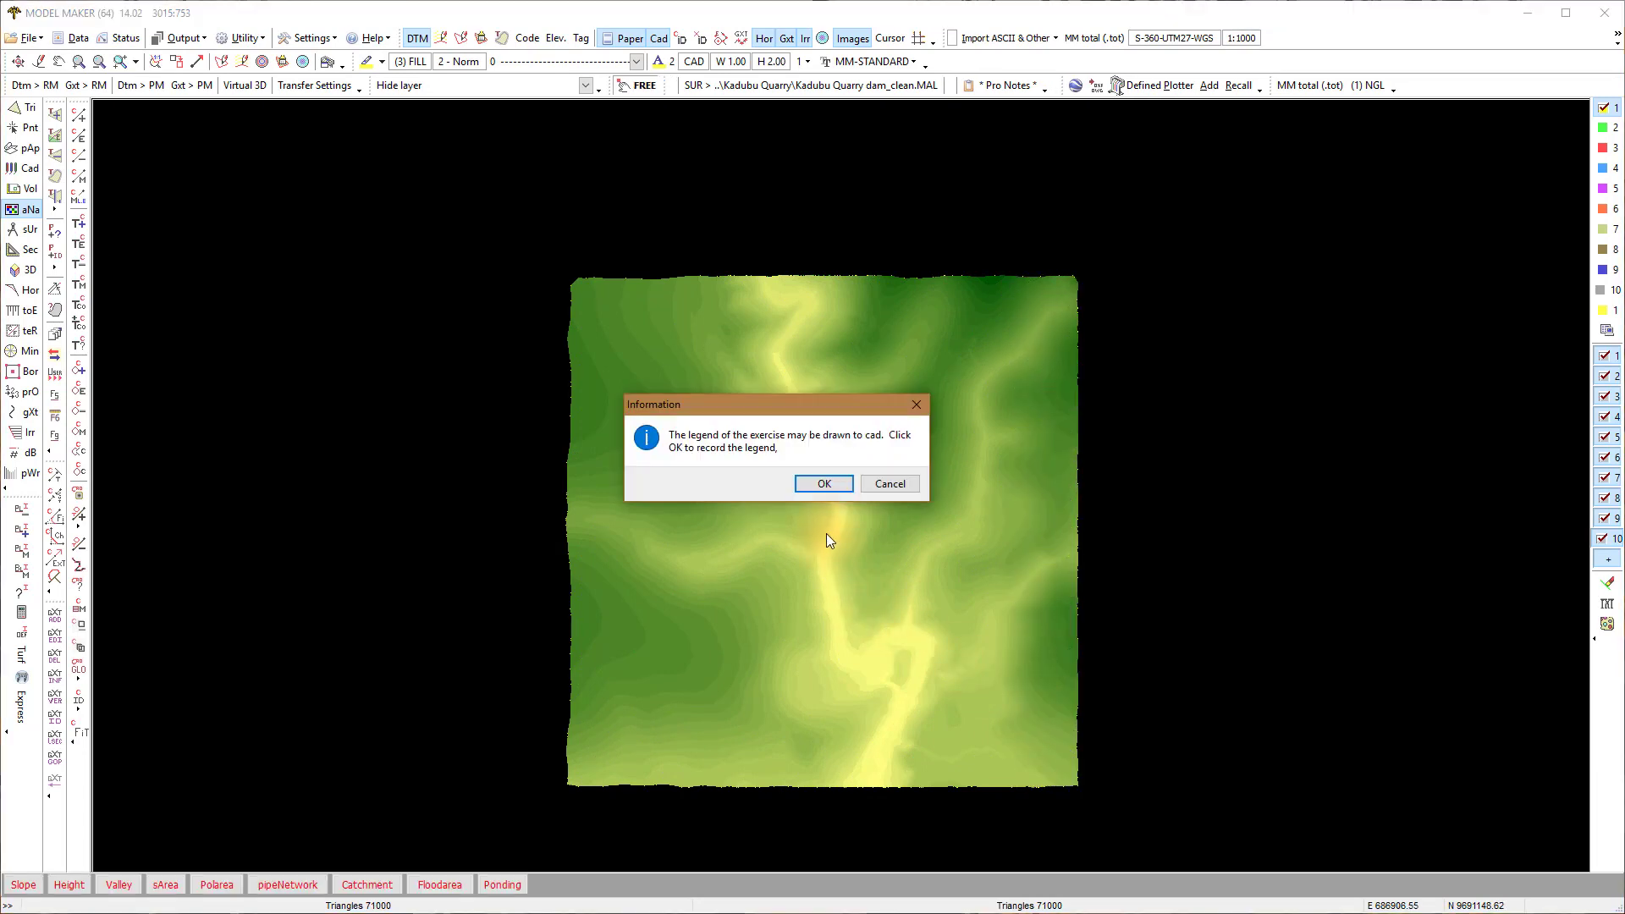
{"action": "left_click", "coordinate": [818, 480]}
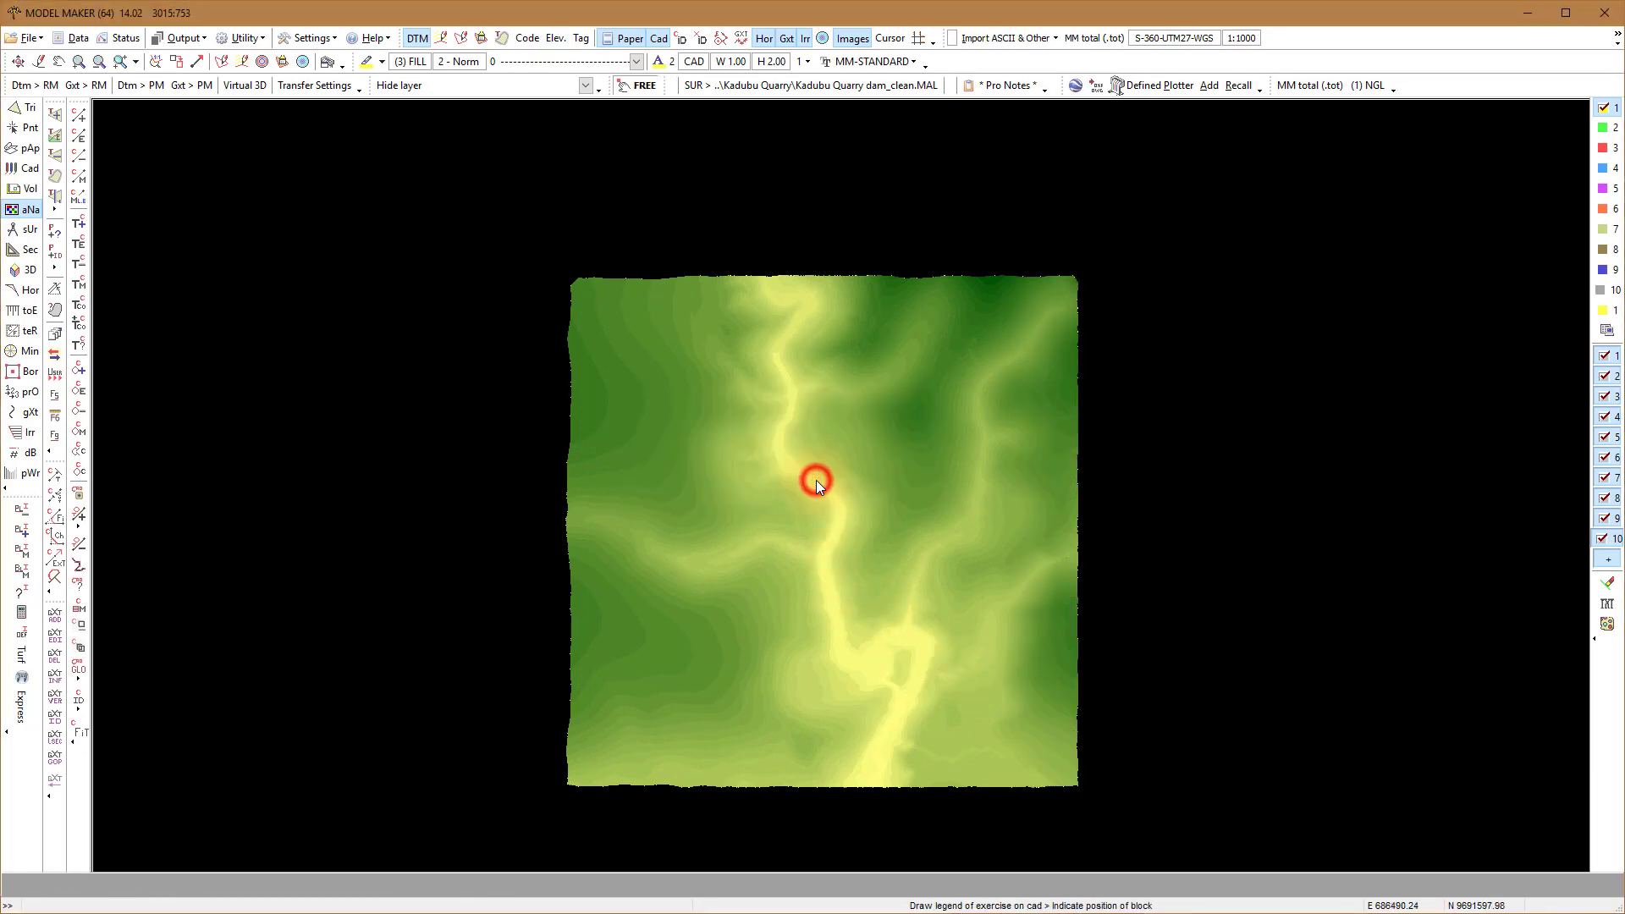
{"action": "left_click", "coordinate": [1125, 443]}
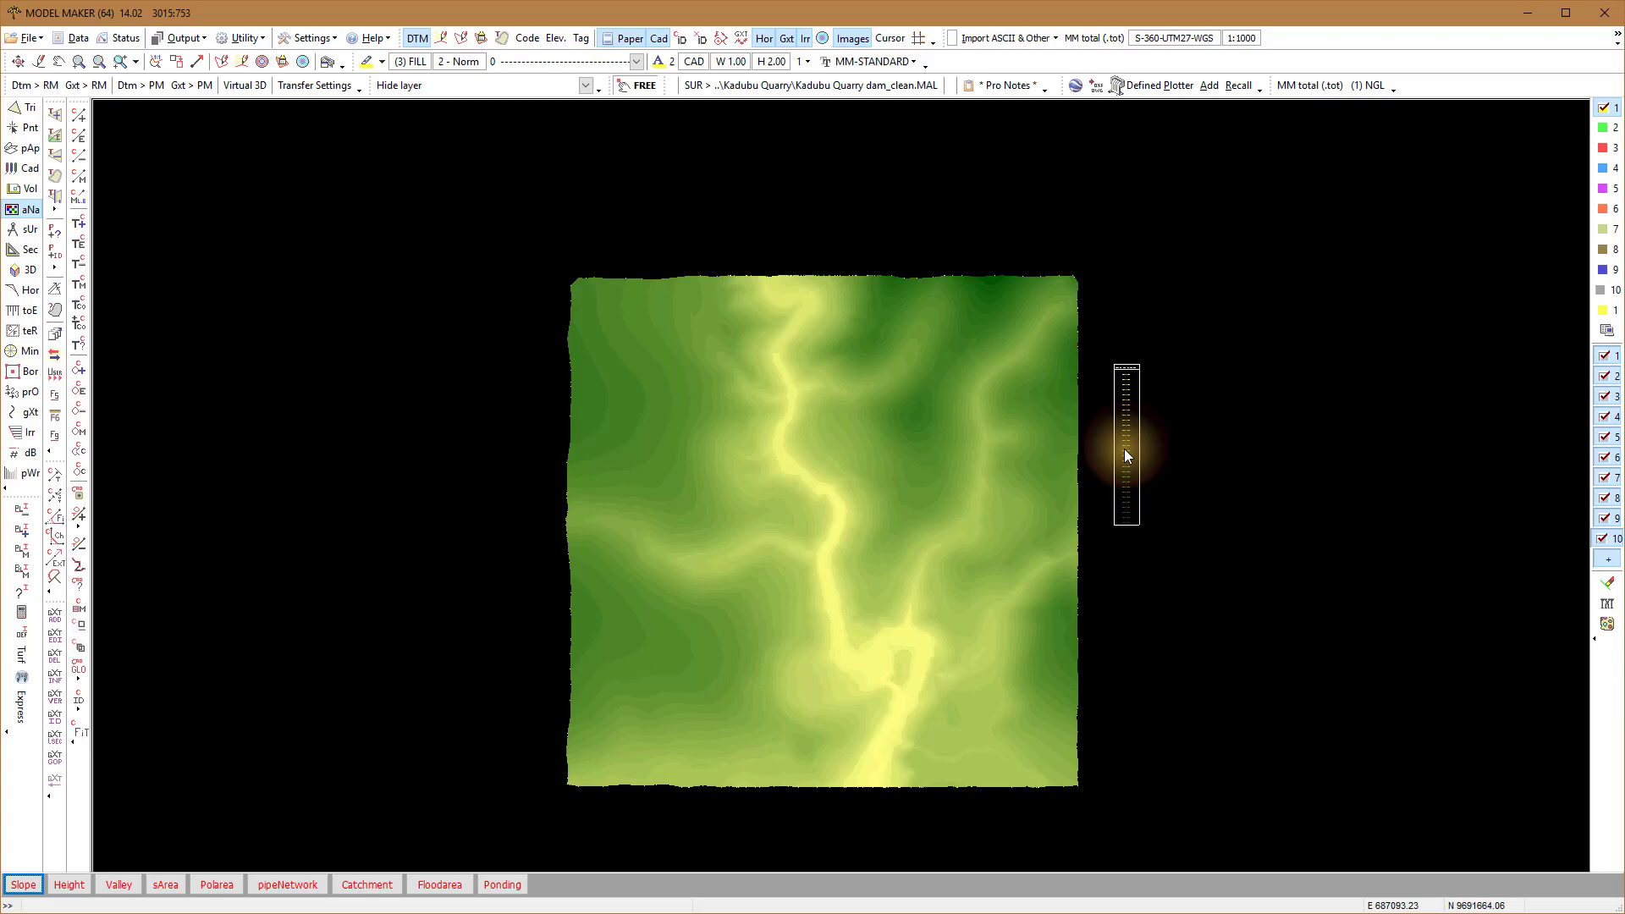
Examine the elevation ranges in the height analysis legend beside the terrain
{"action": "scroll", "coordinate": [1009, 485], "scroll_direction": "up", "scroll_amount": 4}
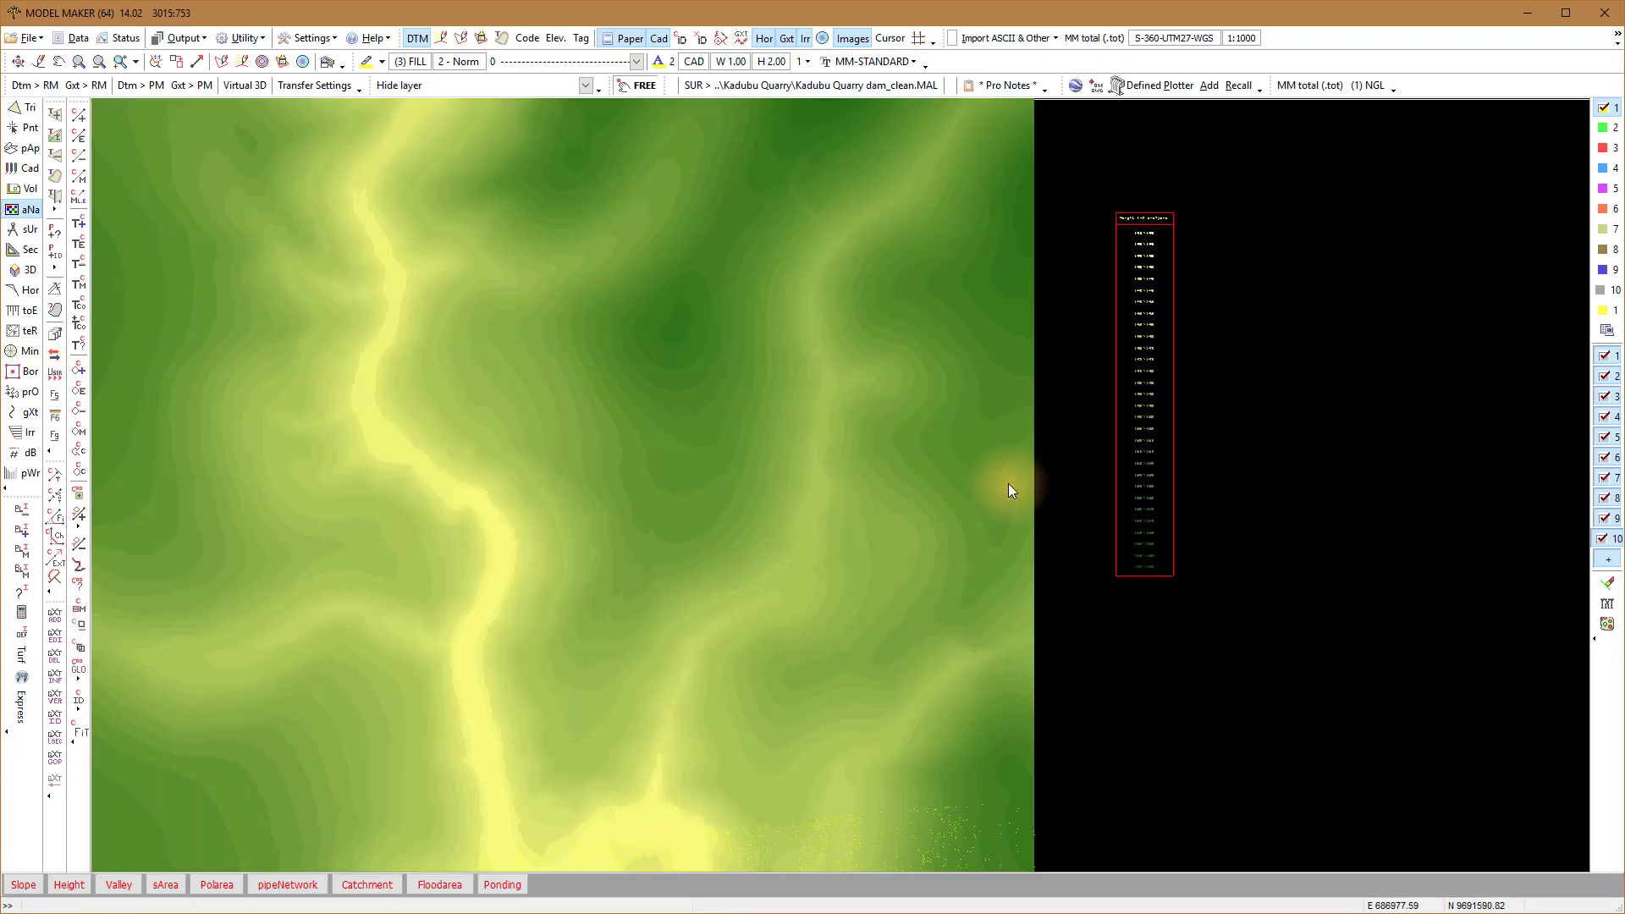
{"action": "scroll", "coordinate": [1009, 485], "scroll_direction": "down", "scroll_amount": 3}
{"action": "scroll", "coordinate": [1125, 385], "scroll_direction": "up", "scroll_amount": 3}
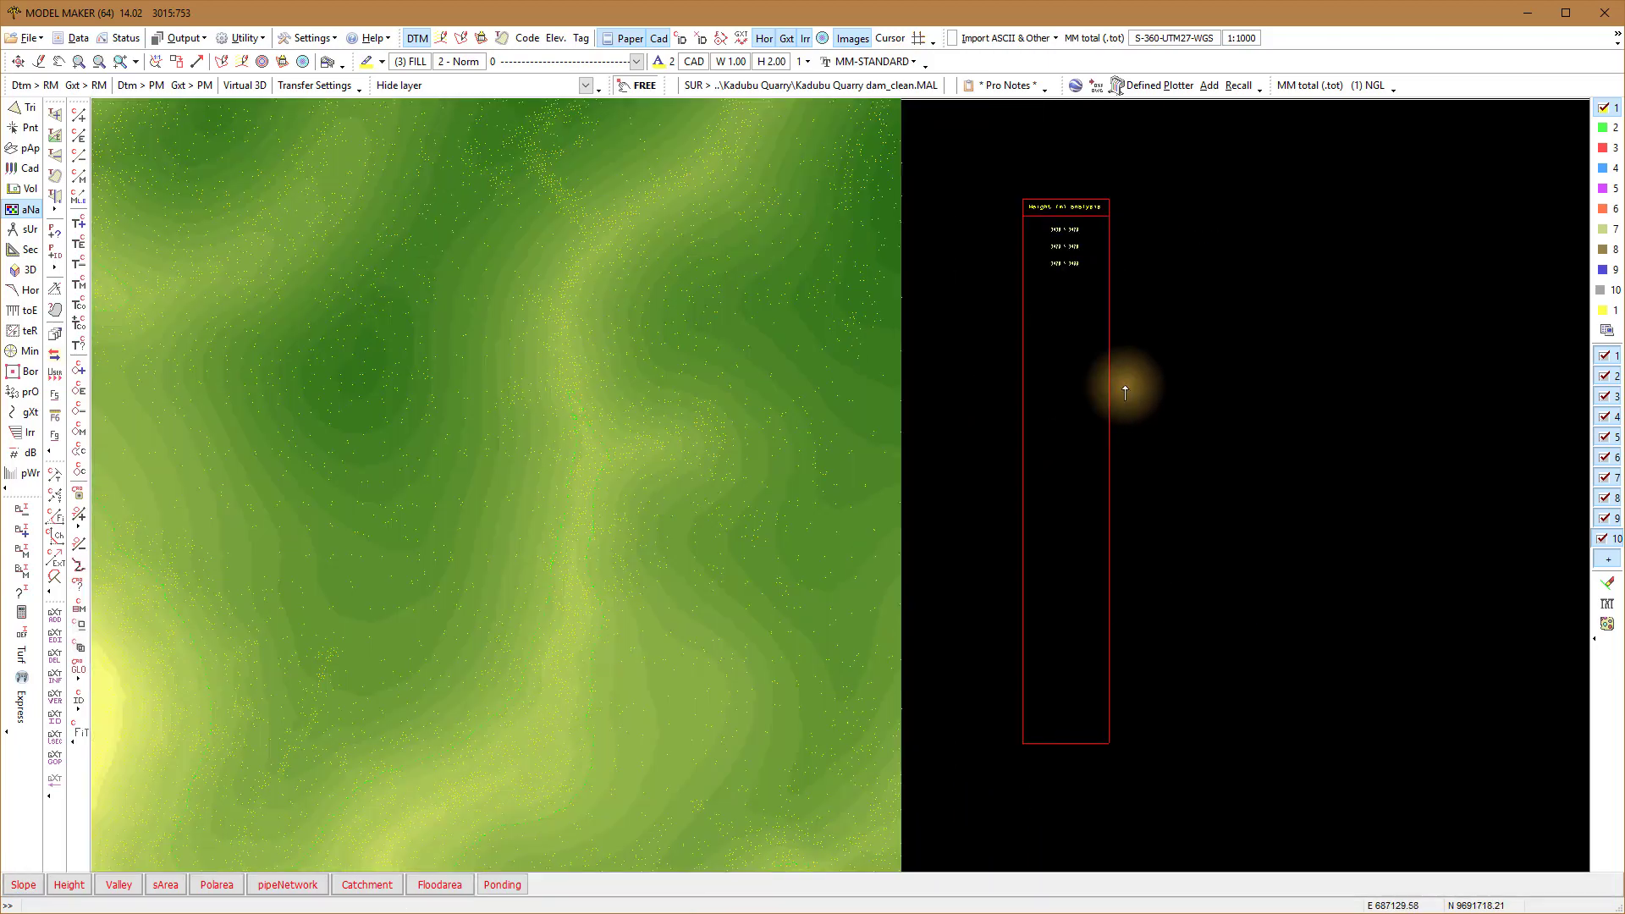
{"action": "scroll", "coordinate": [1128, 388], "scroll_direction": "down", "scroll_amount": 2}
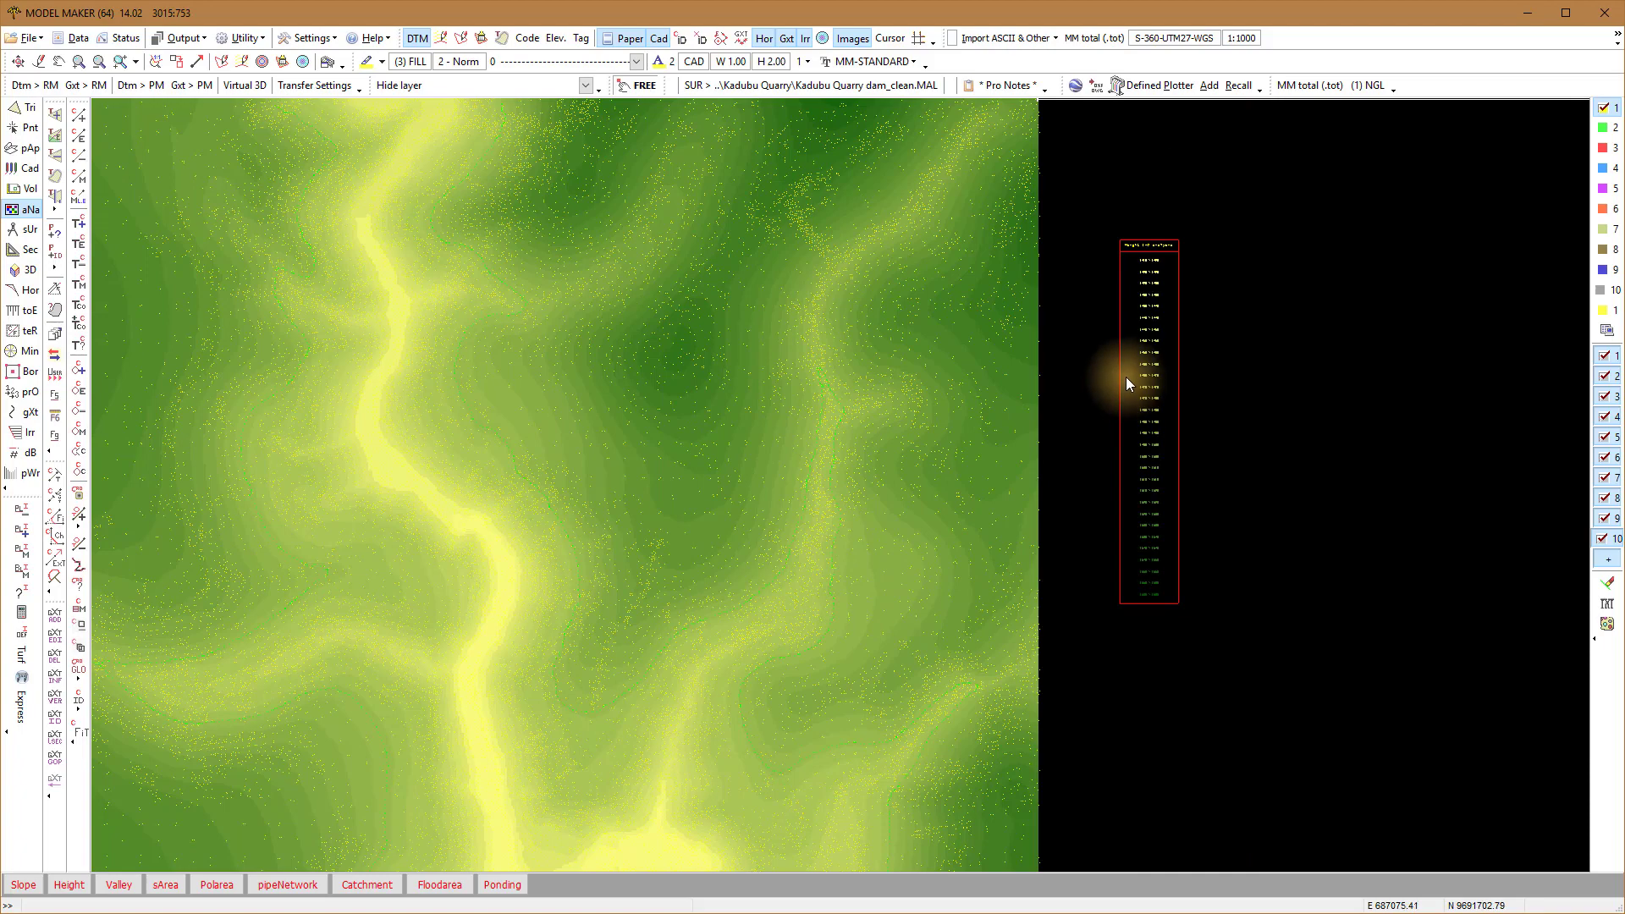
{"action": "scroll", "coordinate": [1168, 237], "scroll_direction": "up", "scroll_amount": 4}
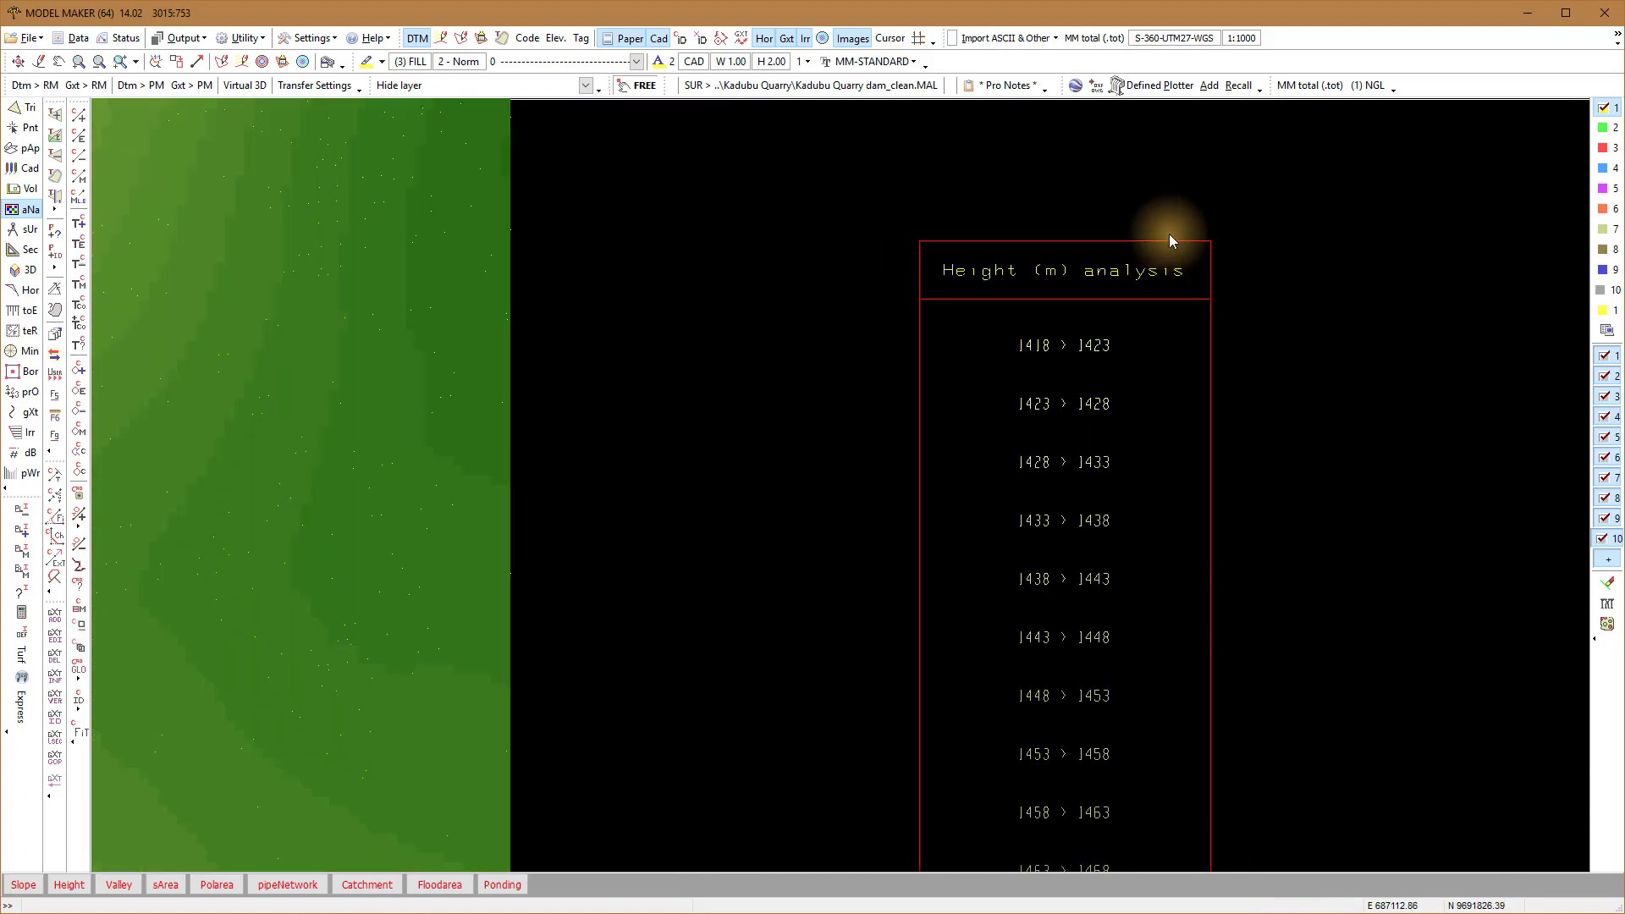
{"action": "scroll", "coordinate": [1170, 234], "scroll_direction": "down", "scroll_amount": 5}
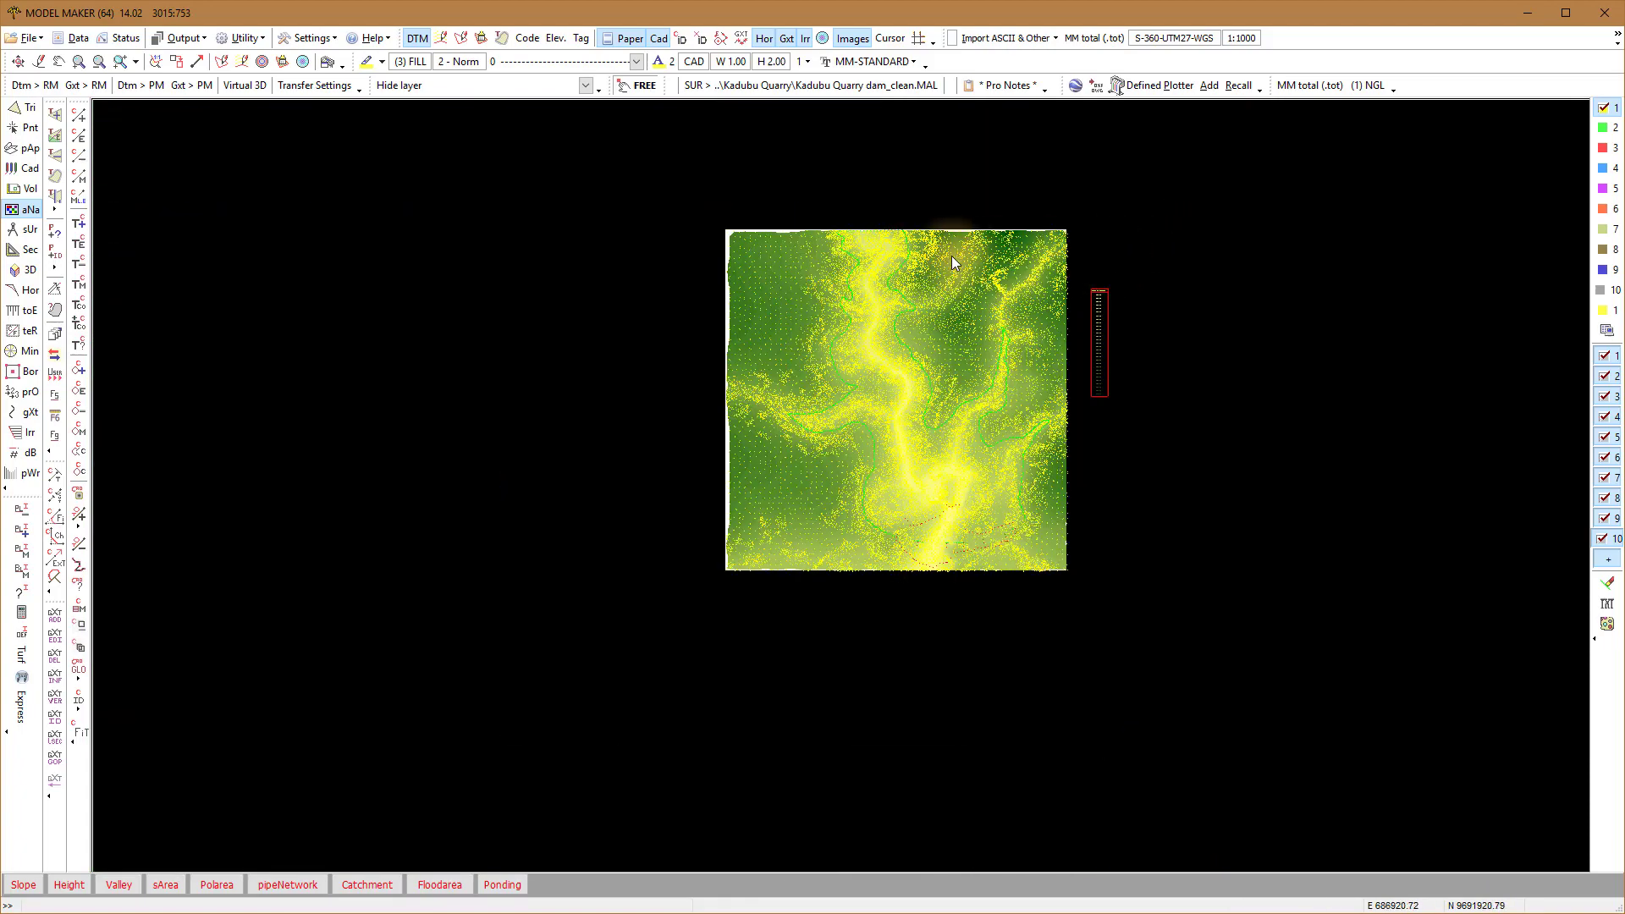
Clear all image entries from the CAD images to remove the height analysis bitmap from the drawing
{"action": "left_click", "coordinate": [17, 169]}
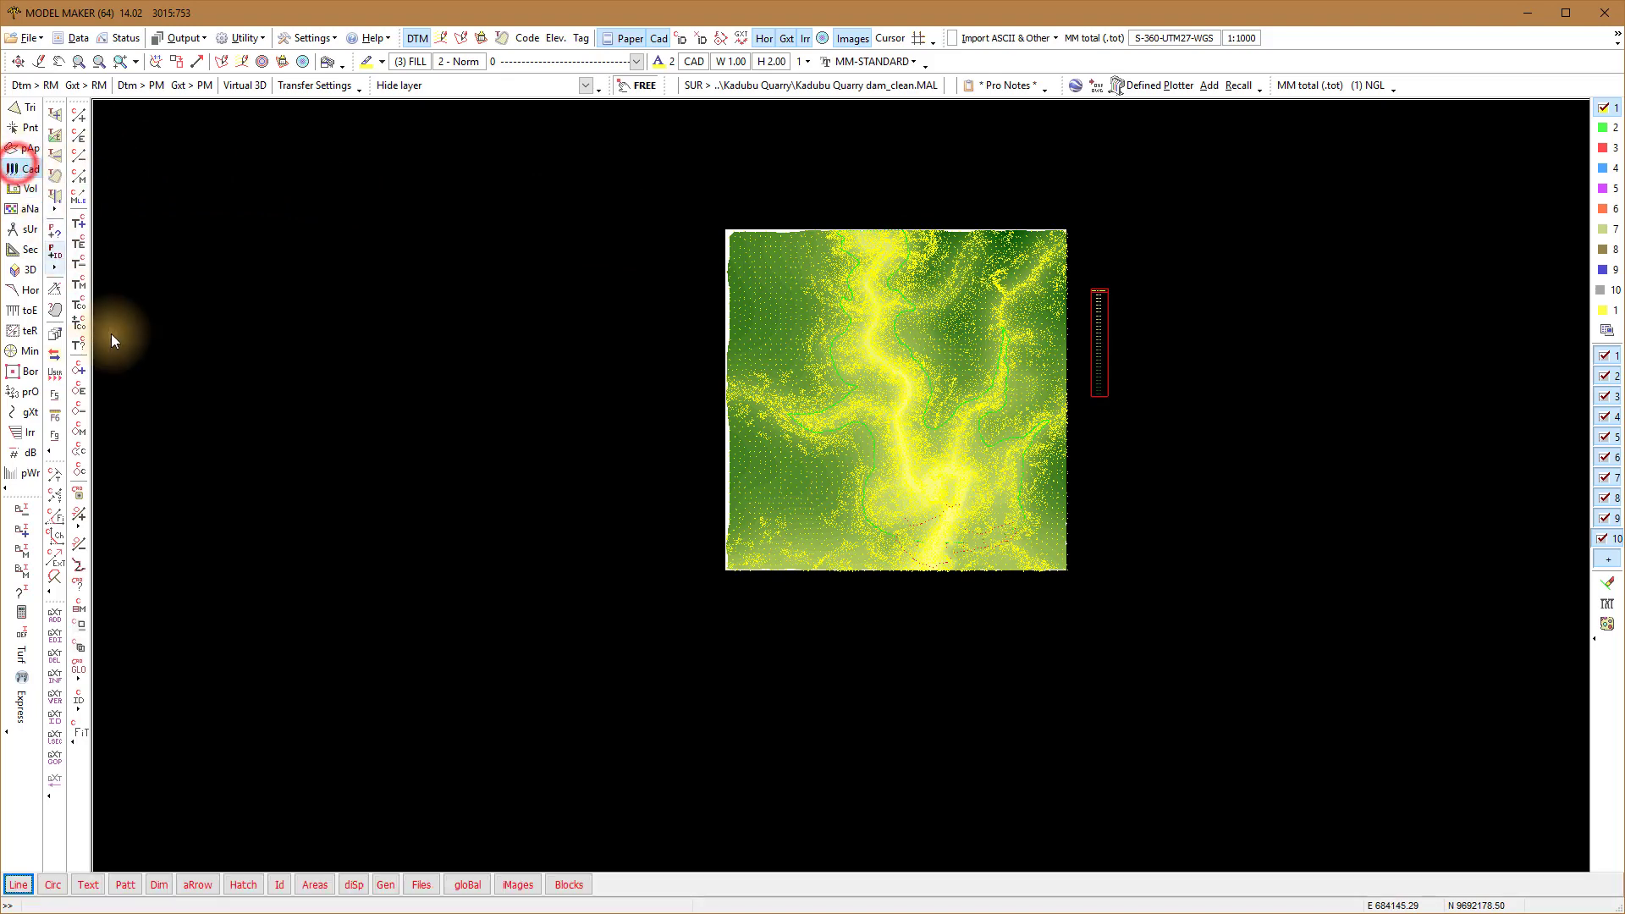
{"action": "left_click", "coordinate": [515, 885]}
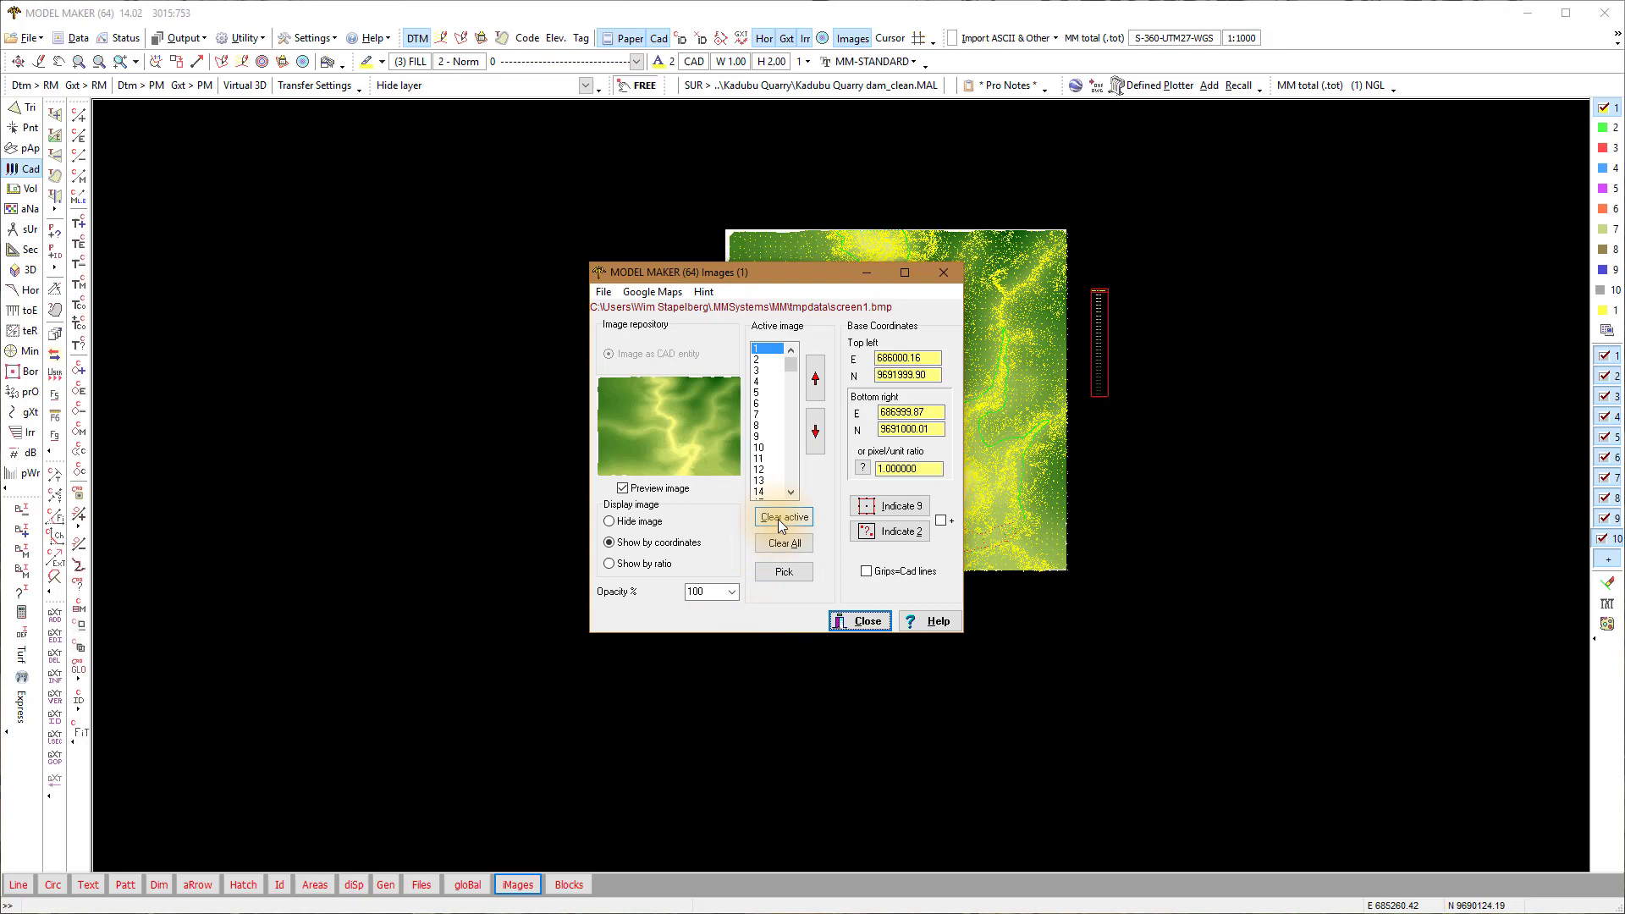
{"action": "left_click", "coordinate": [784, 542]}
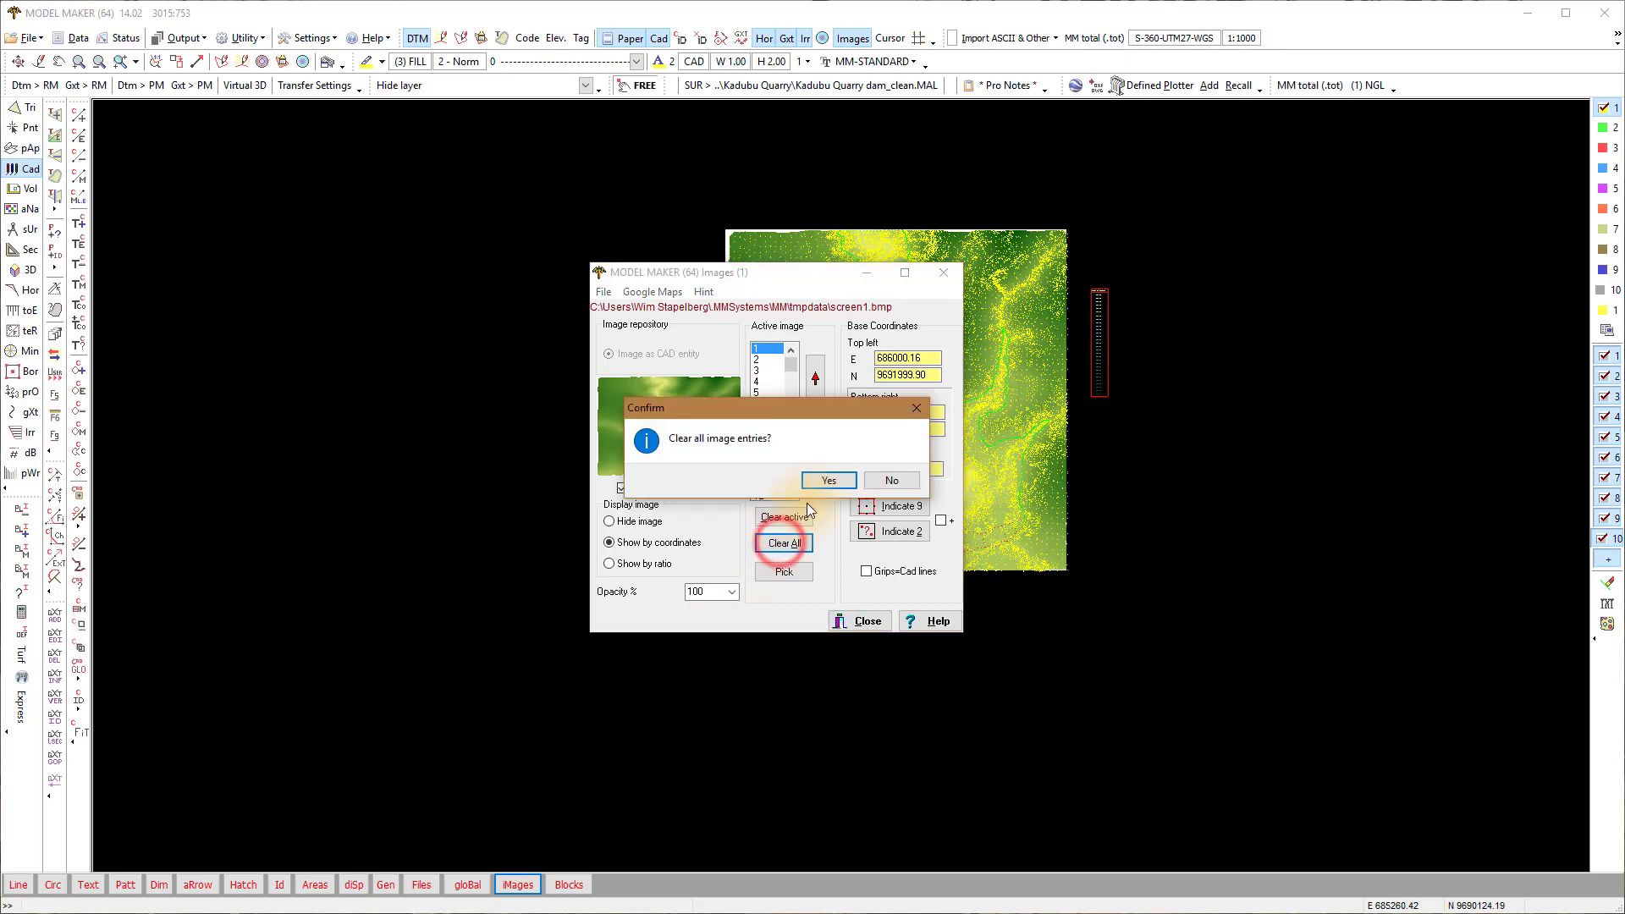
{"action": "left_click", "coordinate": [831, 480]}
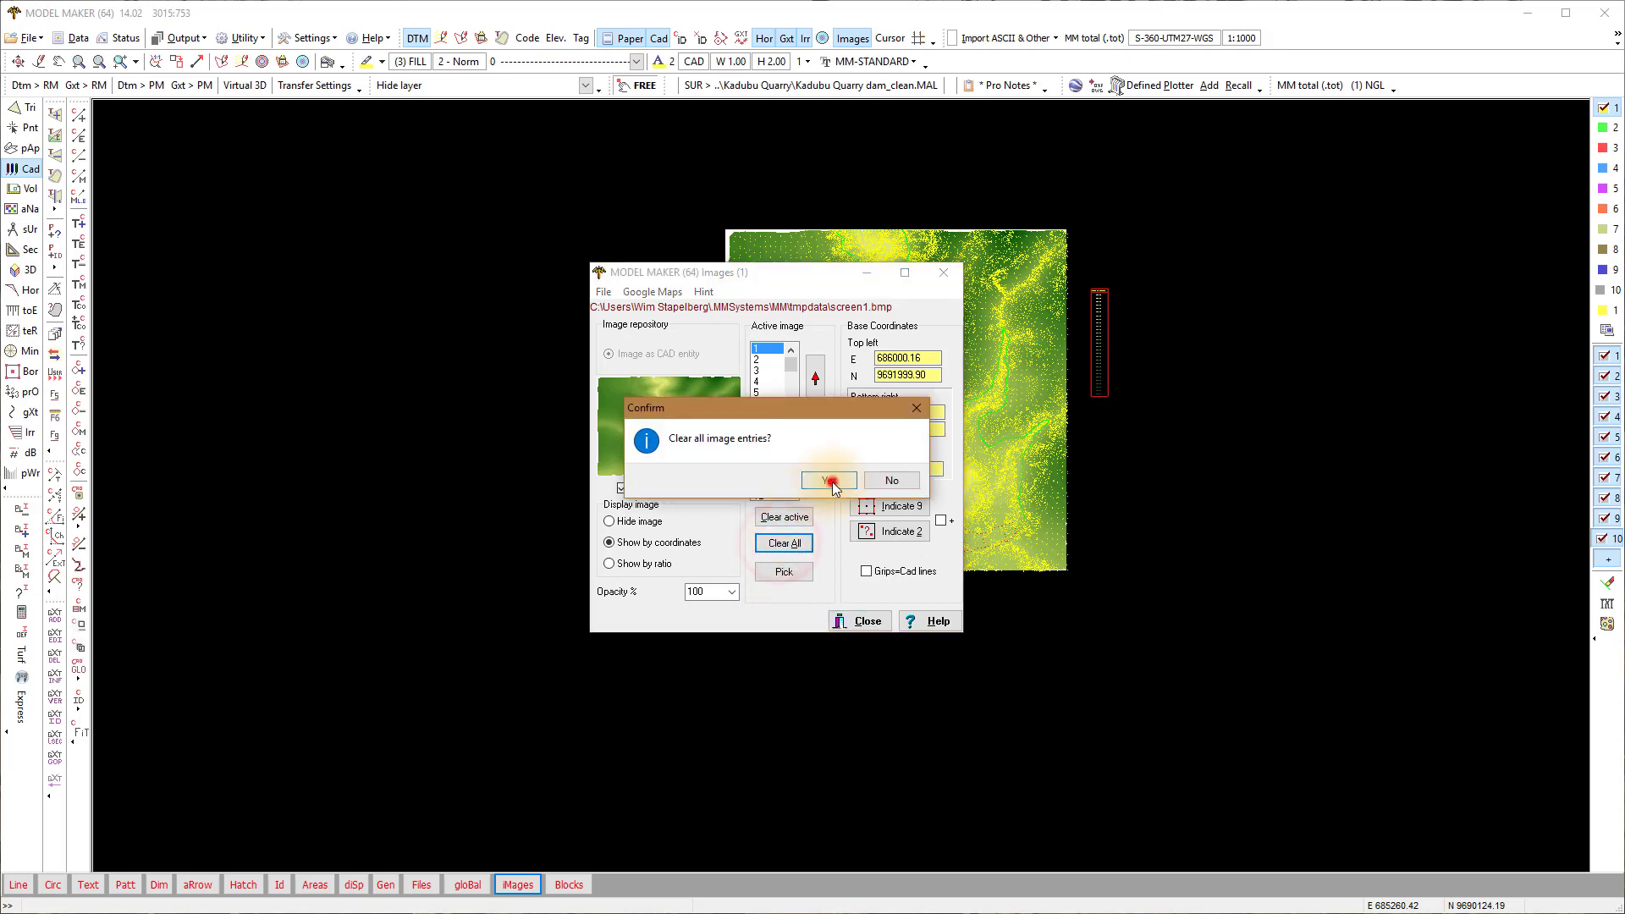
{"action": "left_click", "coordinate": [867, 622]}
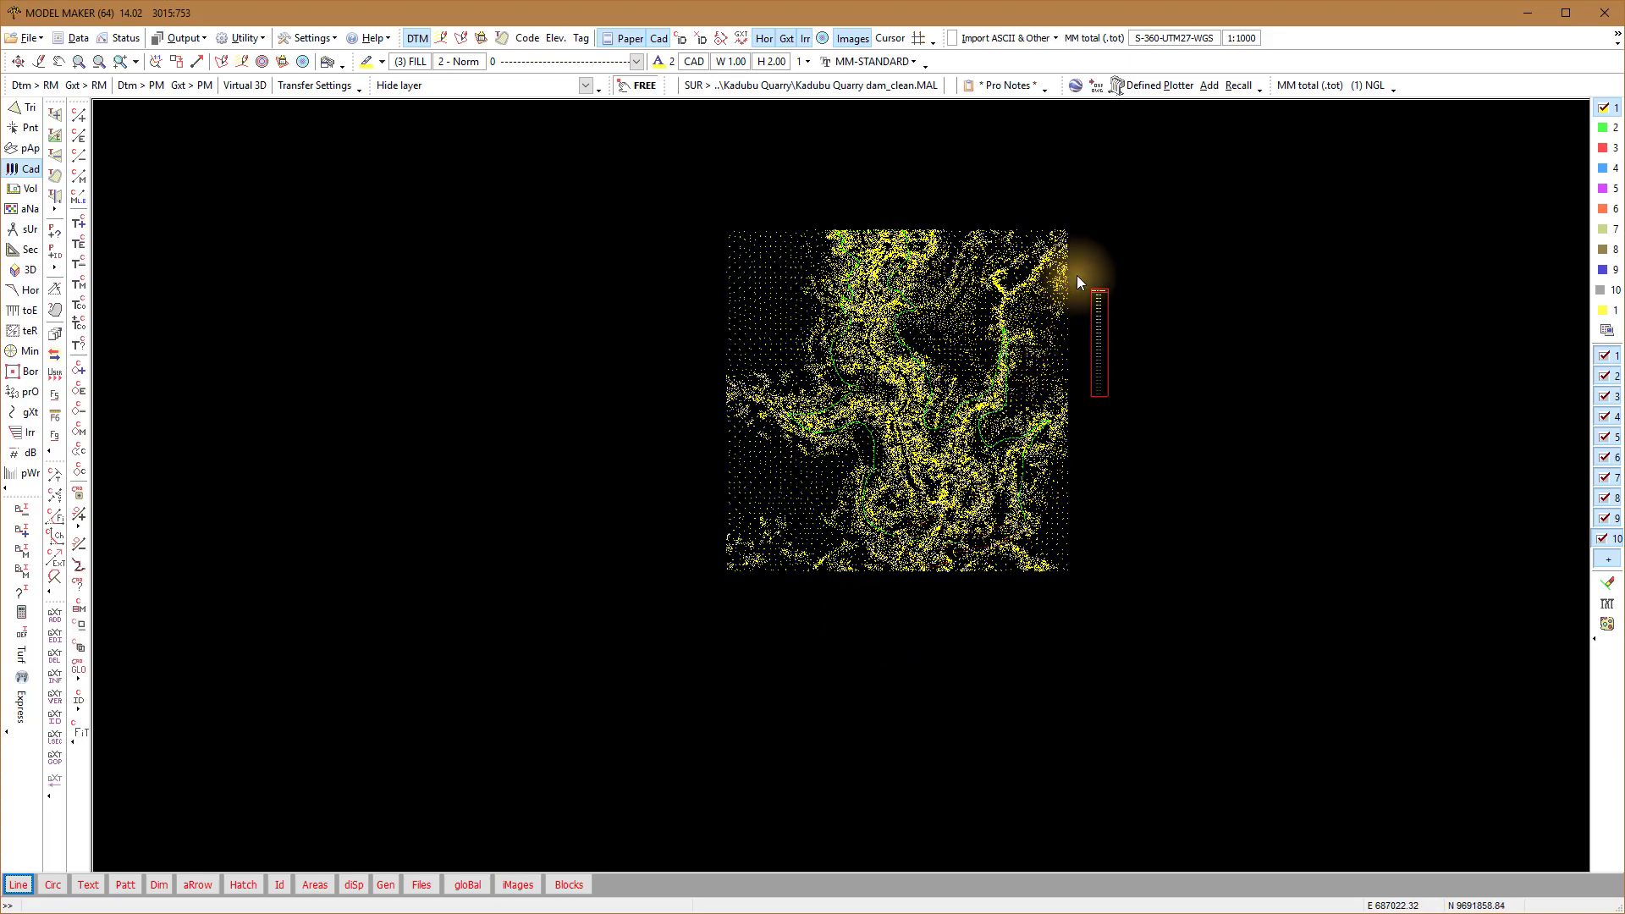
Identify all CAD element types in a window around the legend beside the terrain, delete them, and refit the drawing
{"action": "left_click_drag", "start_coordinate": [1078, 275], "coordinate": [1138, 426]}
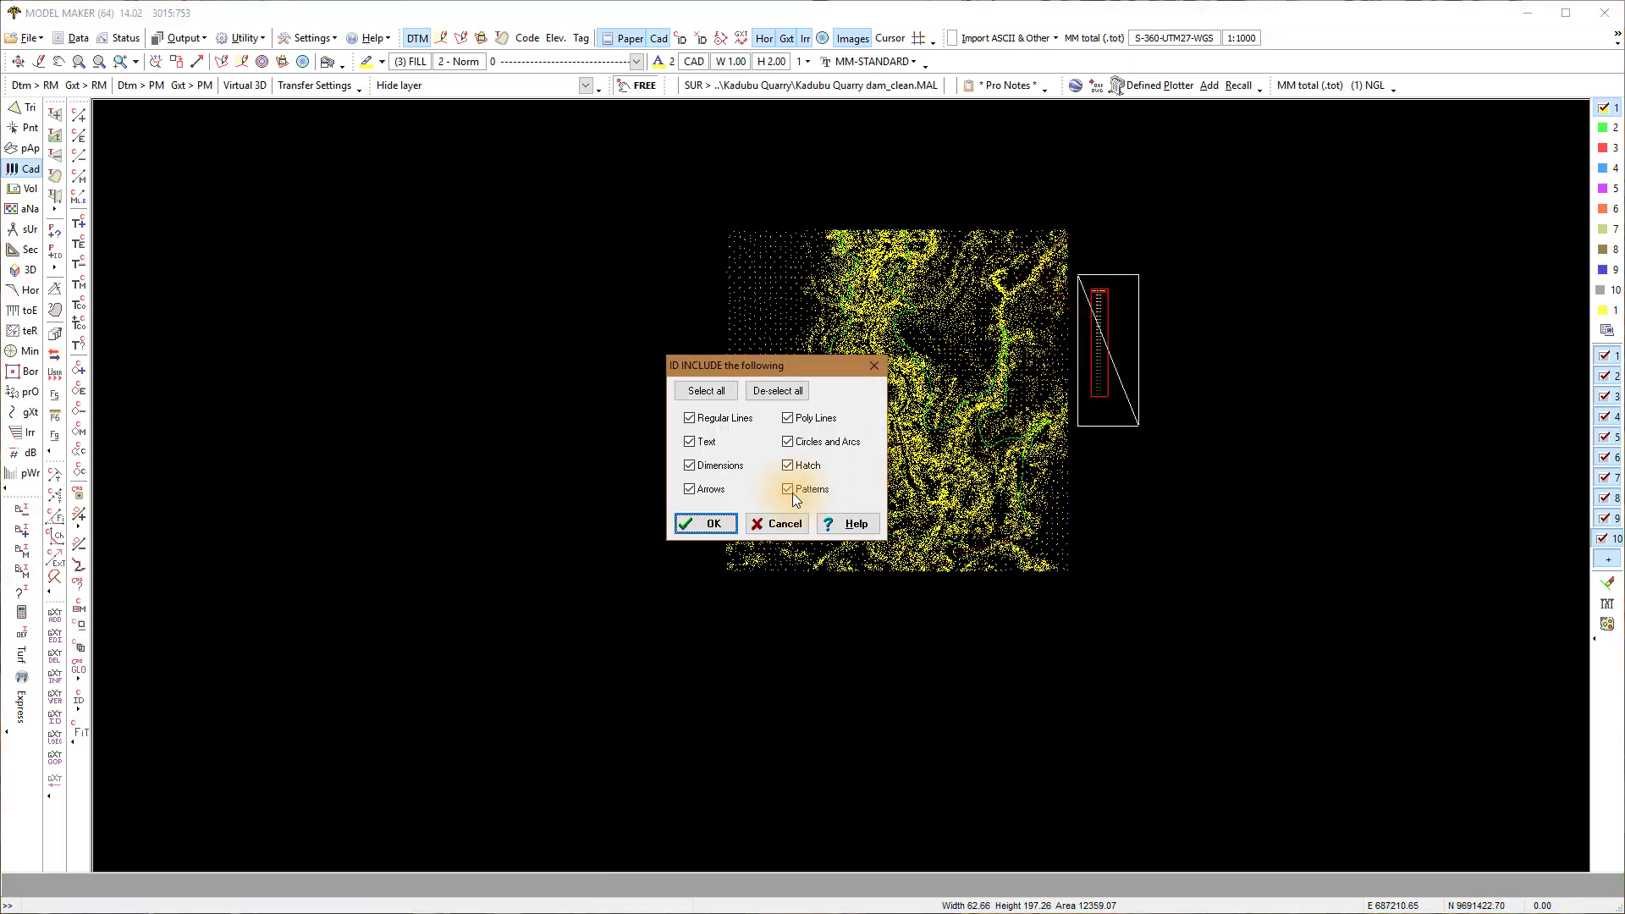
{"action": "left_click", "coordinate": [714, 524]}
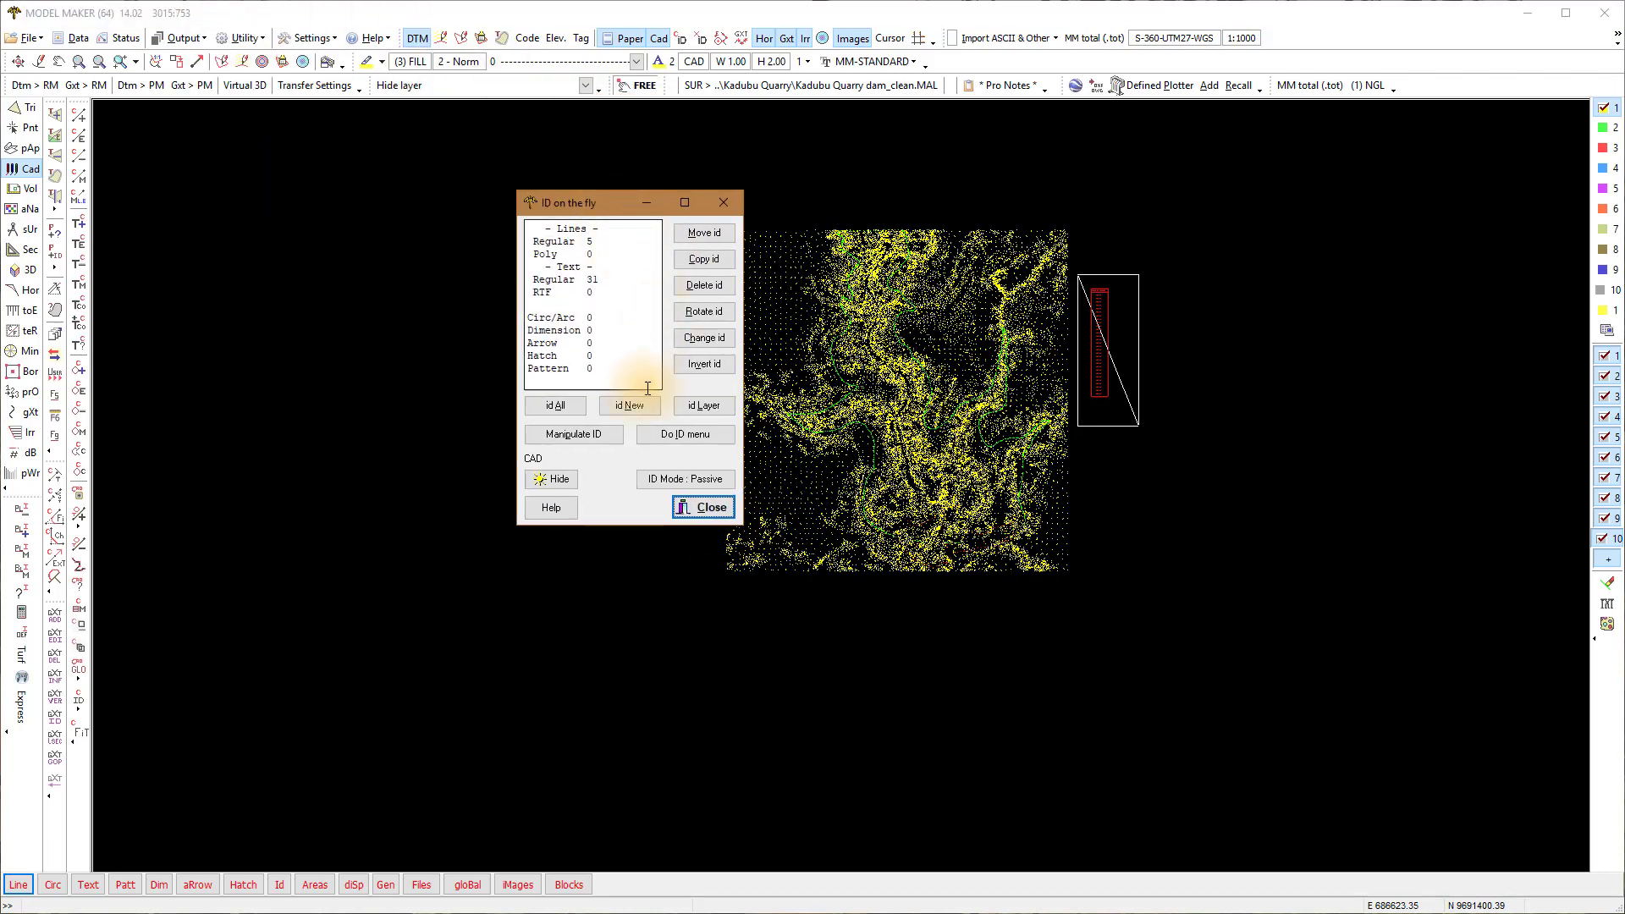
{"action": "left_click", "coordinate": [711, 285]}
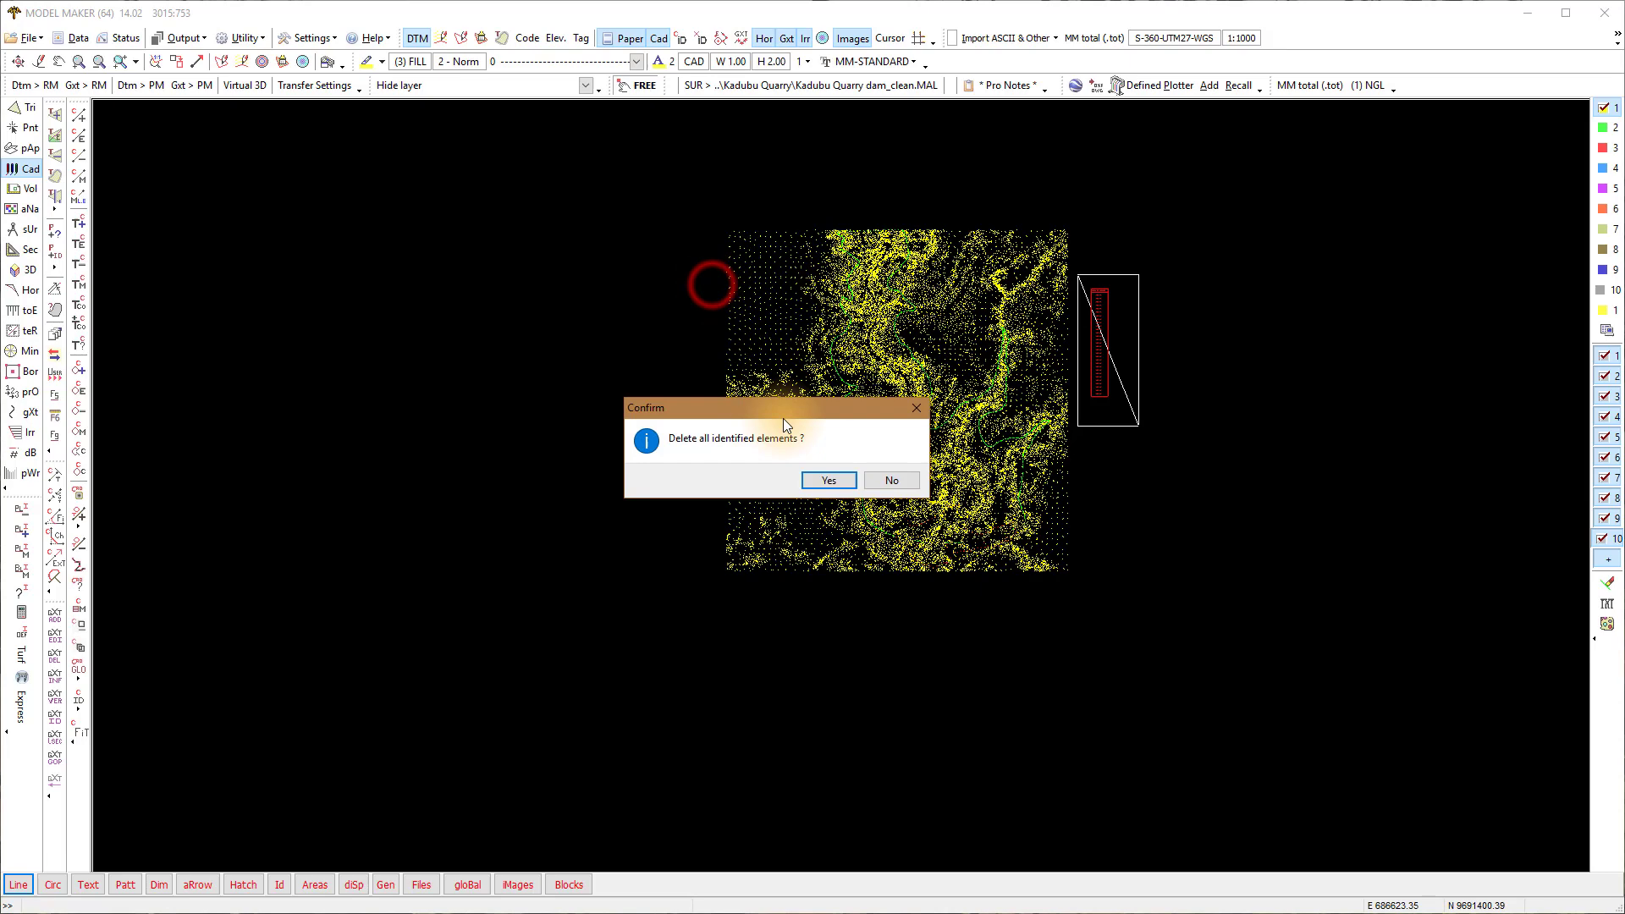
{"action": "left_click", "coordinate": [829, 480]}
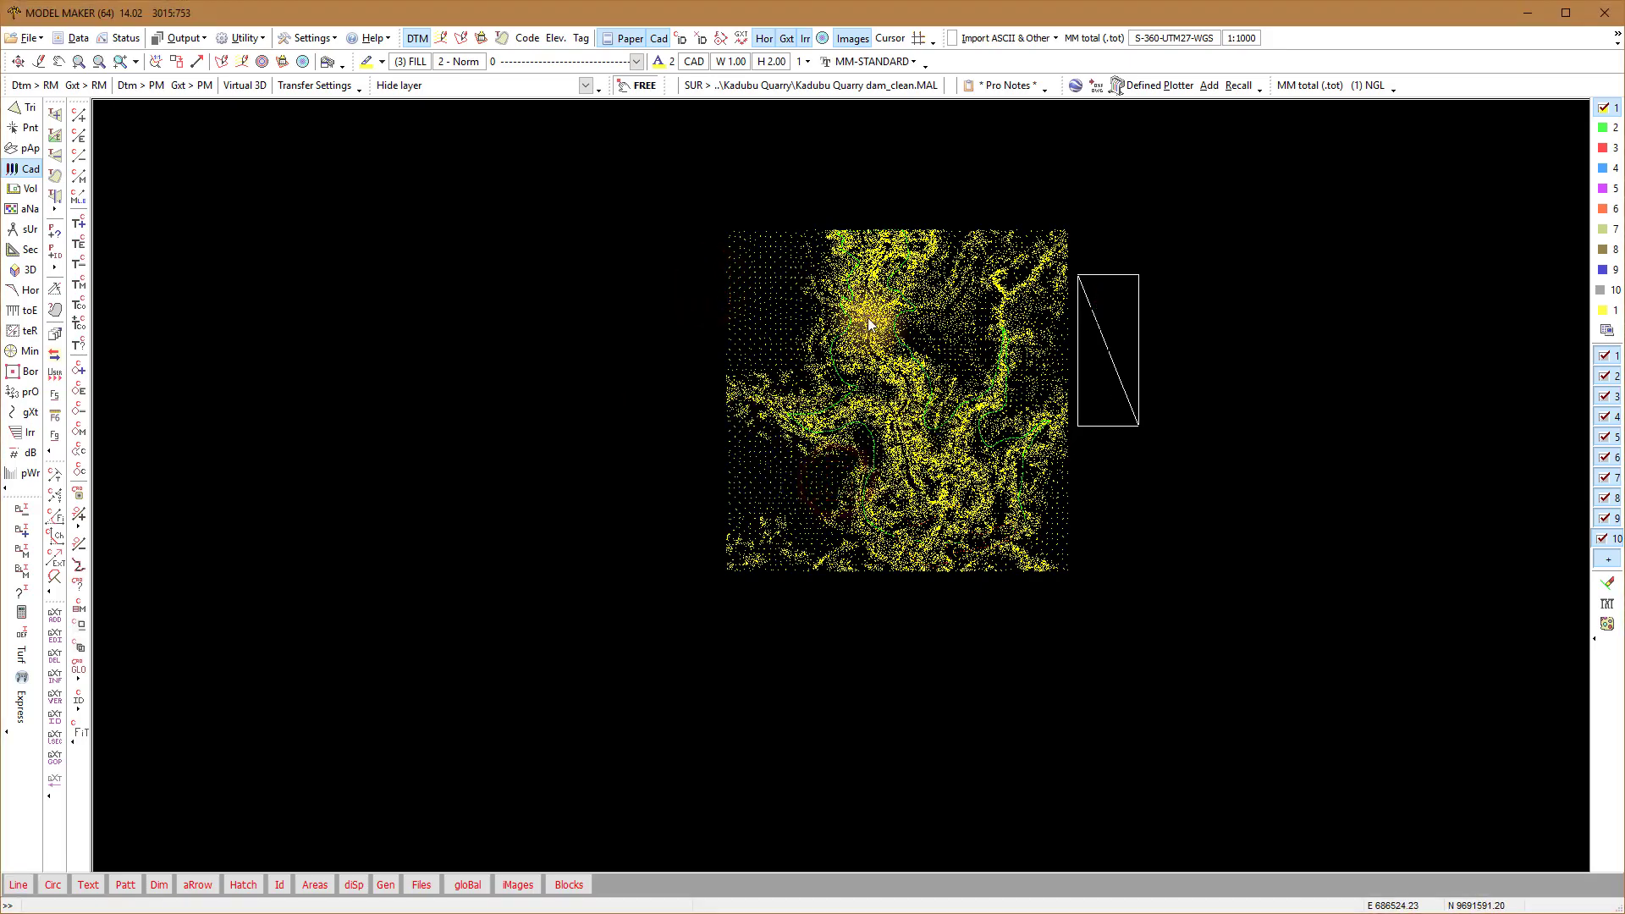
{"action": "left_click", "coordinate": [16, 63]}
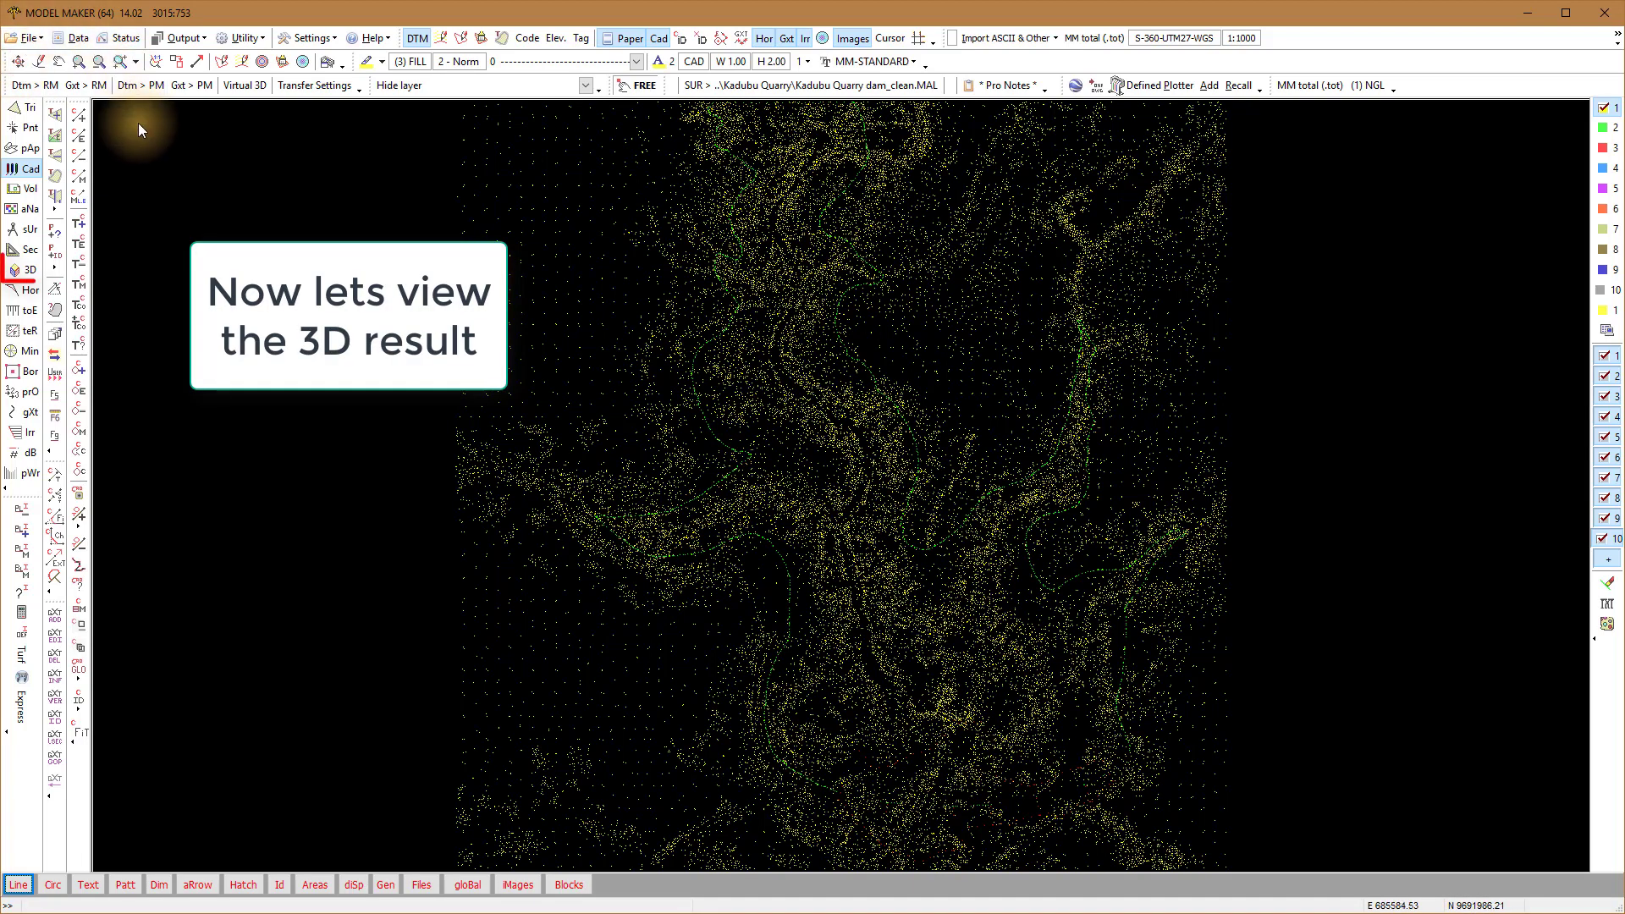
Set up a virtual 3D view that displays the DTM surfaces with contours
{"action": "left_click", "coordinate": [24, 270]}
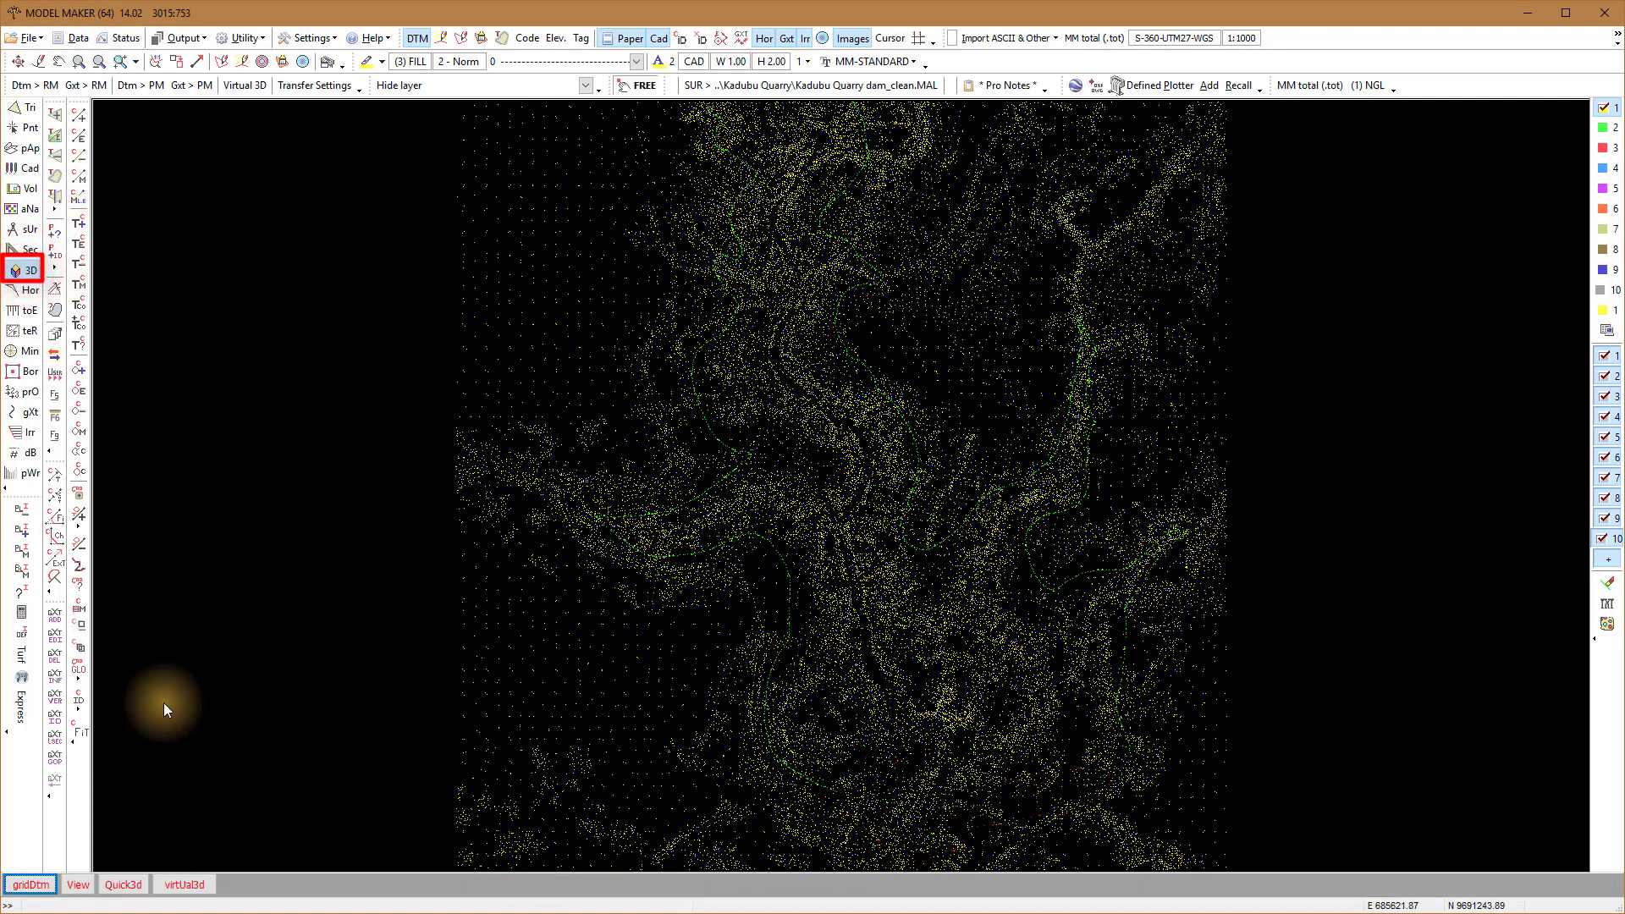
{"action": "left_click", "coordinate": [188, 883]}
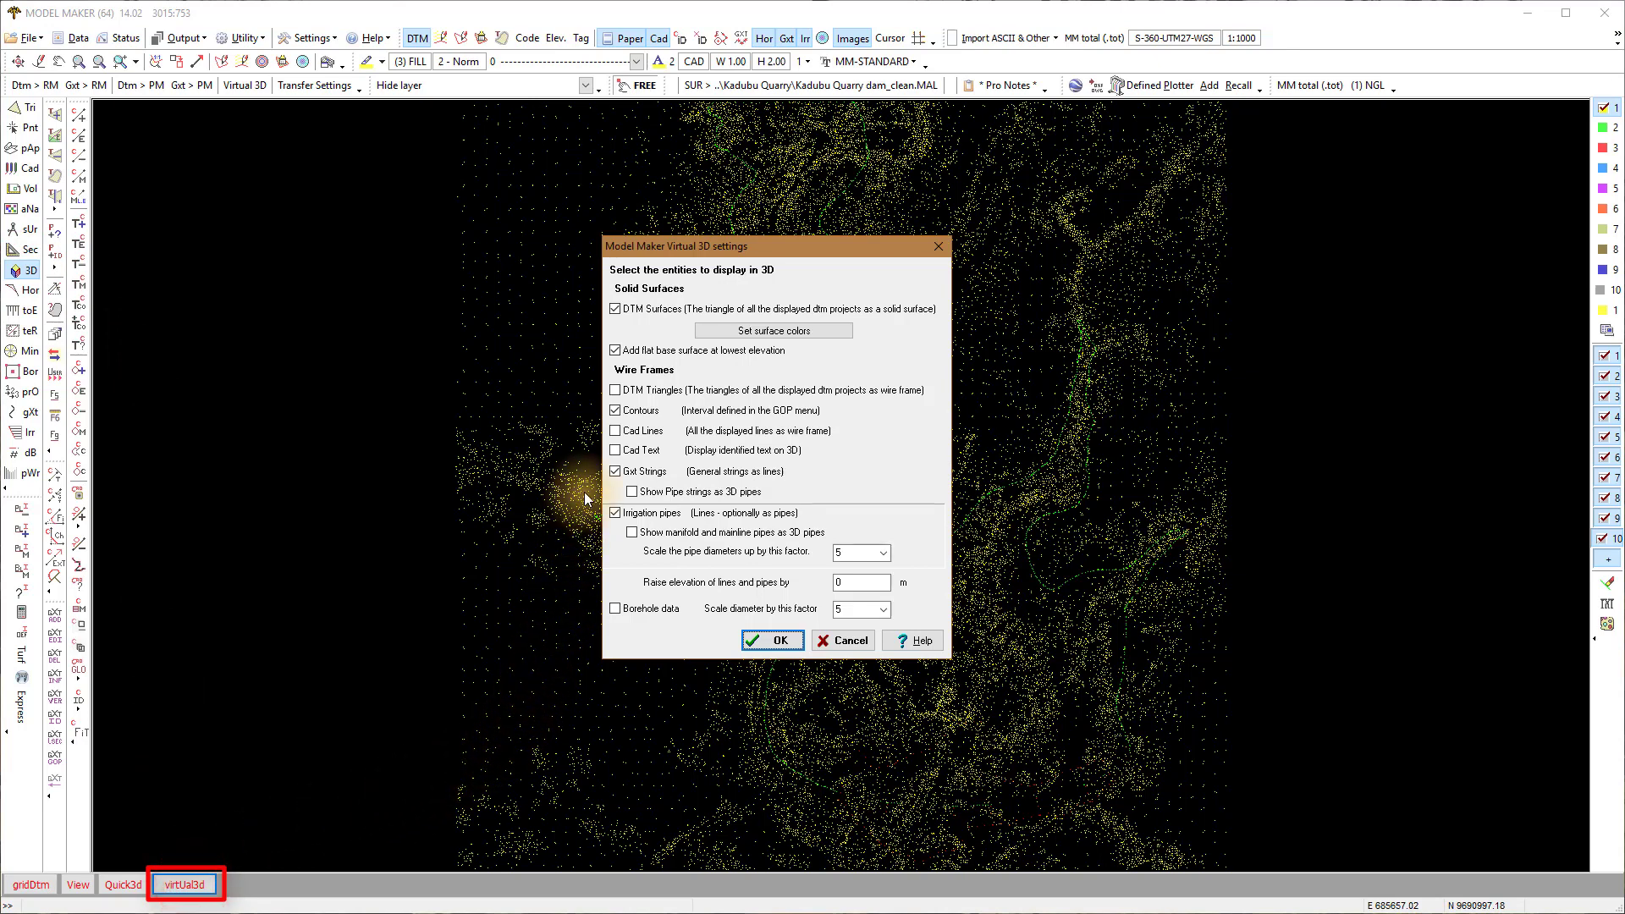
{"action": "left_click", "coordinate": [615, 410]}
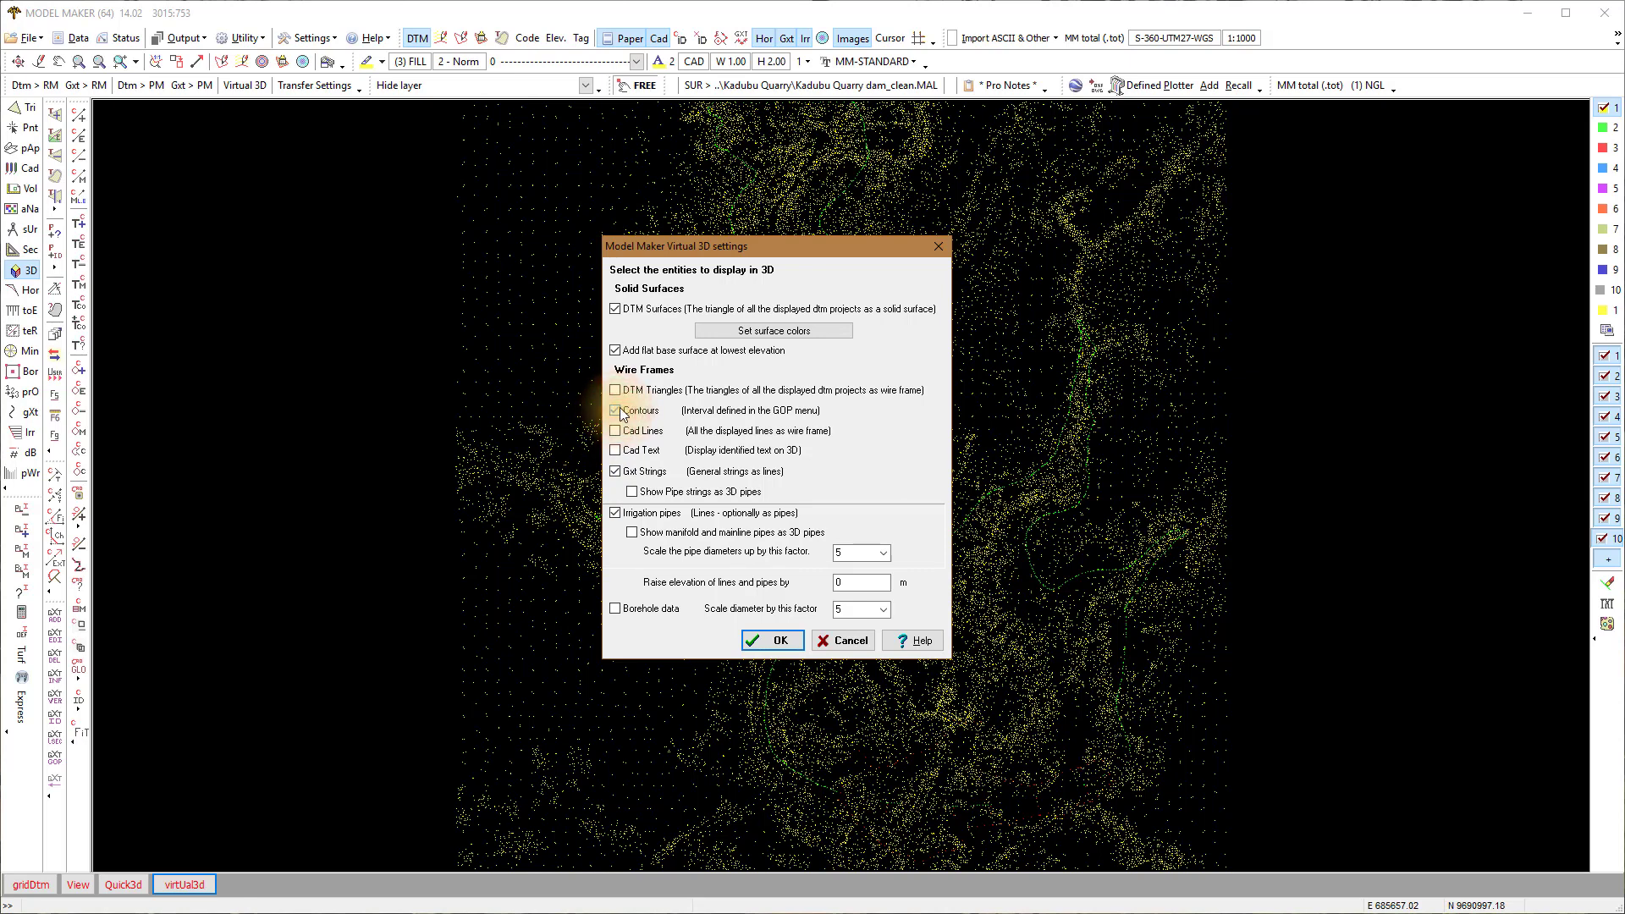
Color the project 1 surface by surface height, using the 30-interval height analysis colors with merged bands
{"action": "left_click", "coordinate": [730, 328]}
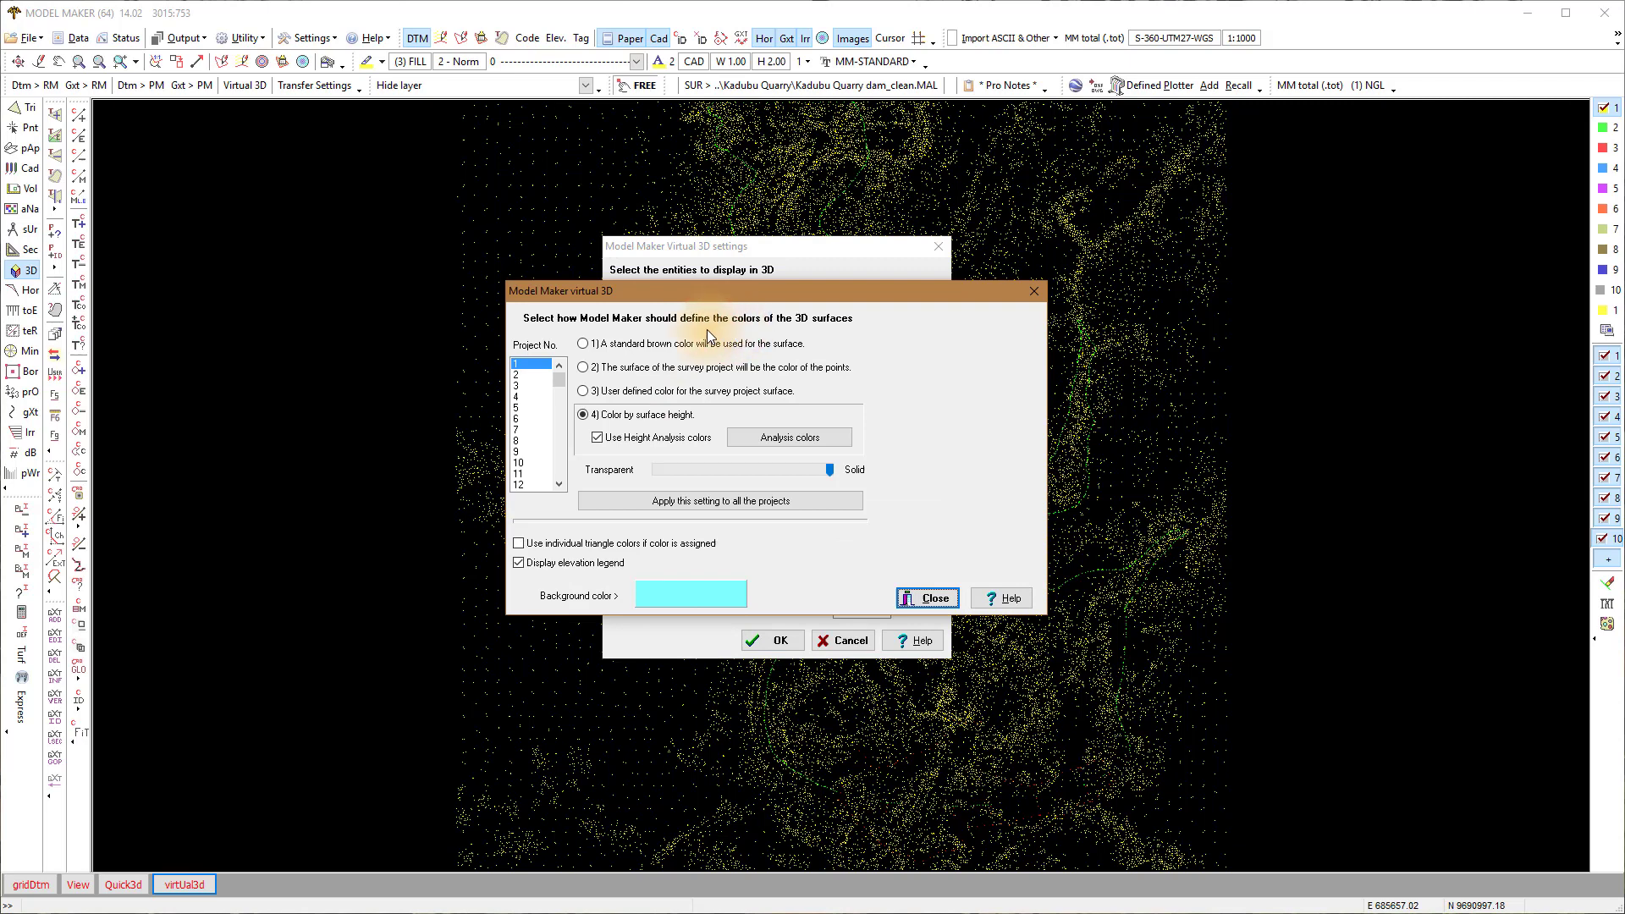
{"action": "left_click", "coordinate": [533, 364]}
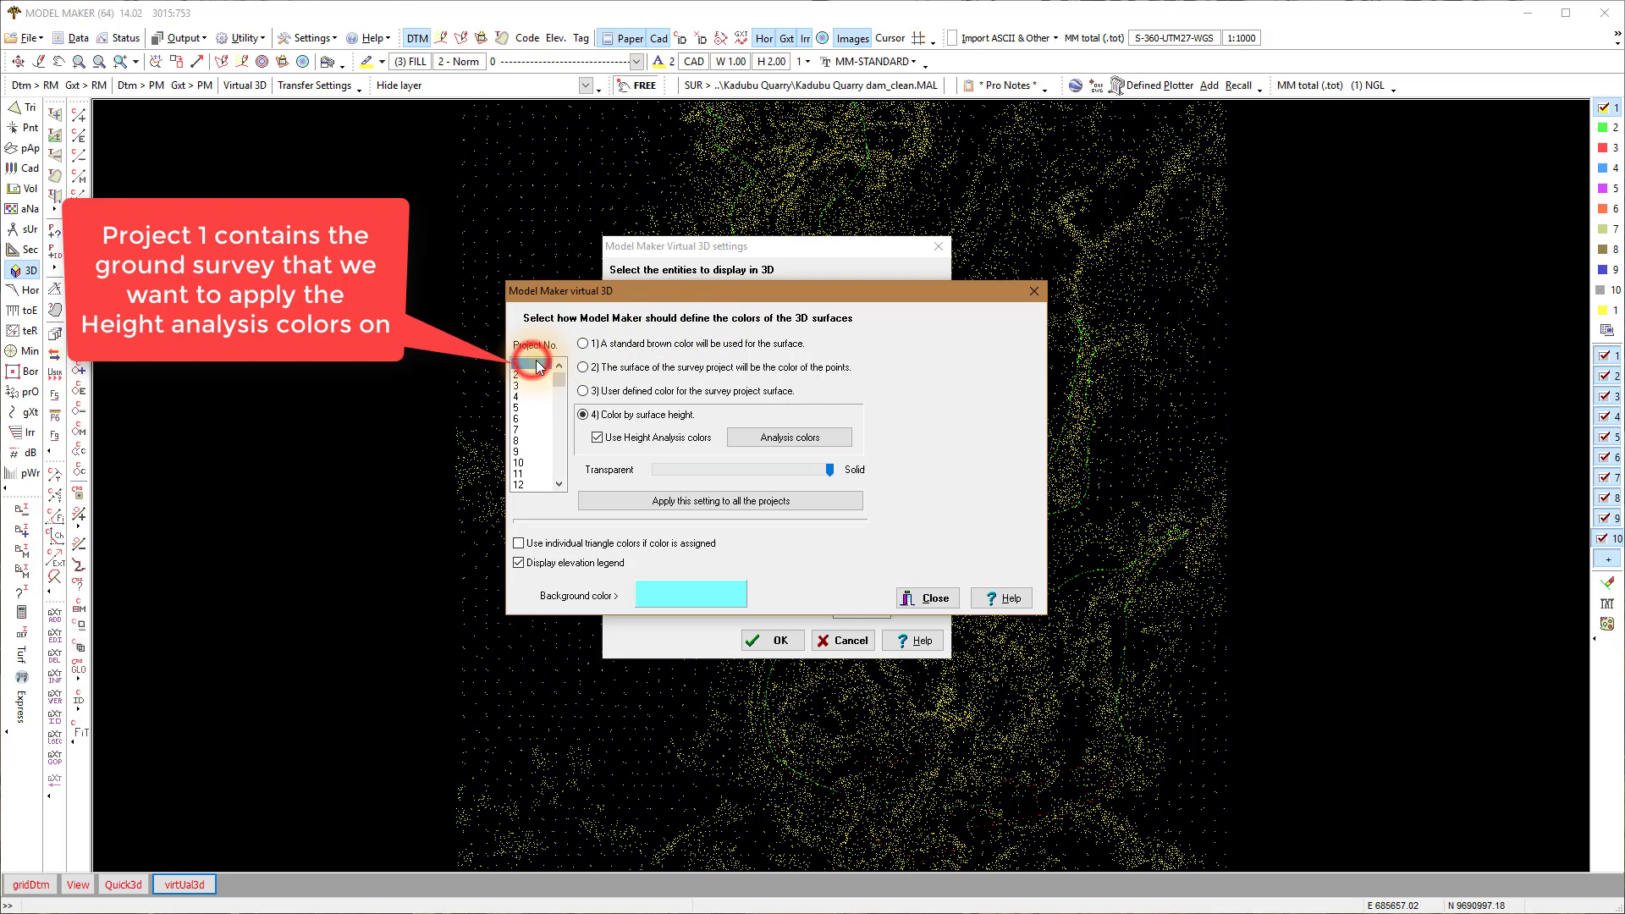
{"action": "left_click", "coordinate": [584, 414]}
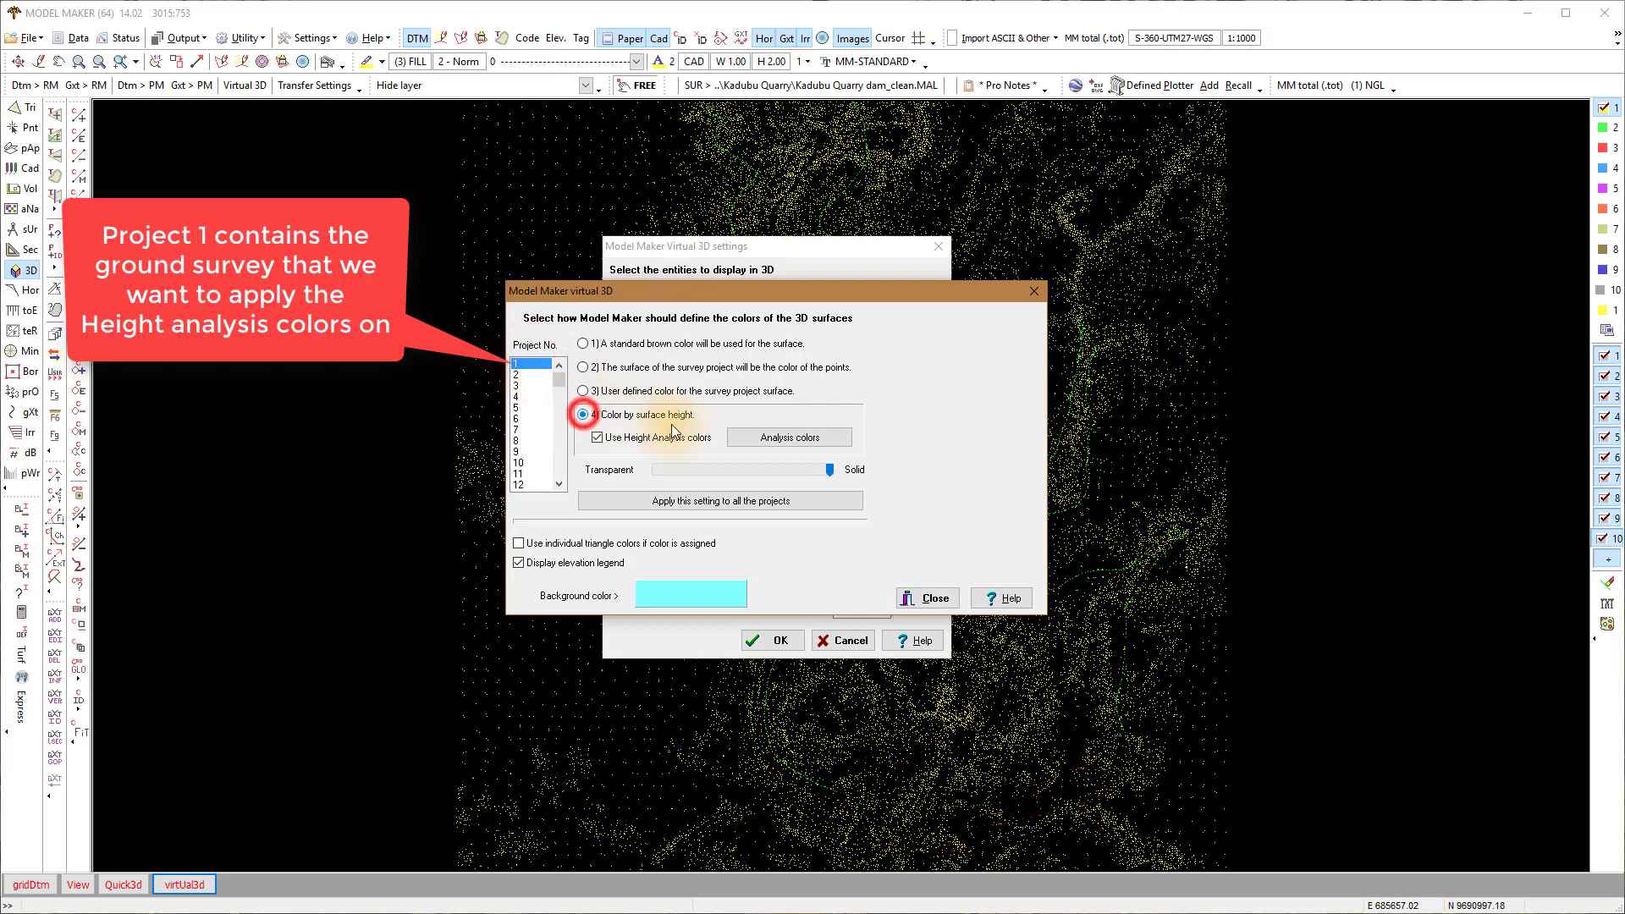
{"action": "left_click", "coordinate": [761, 437]}
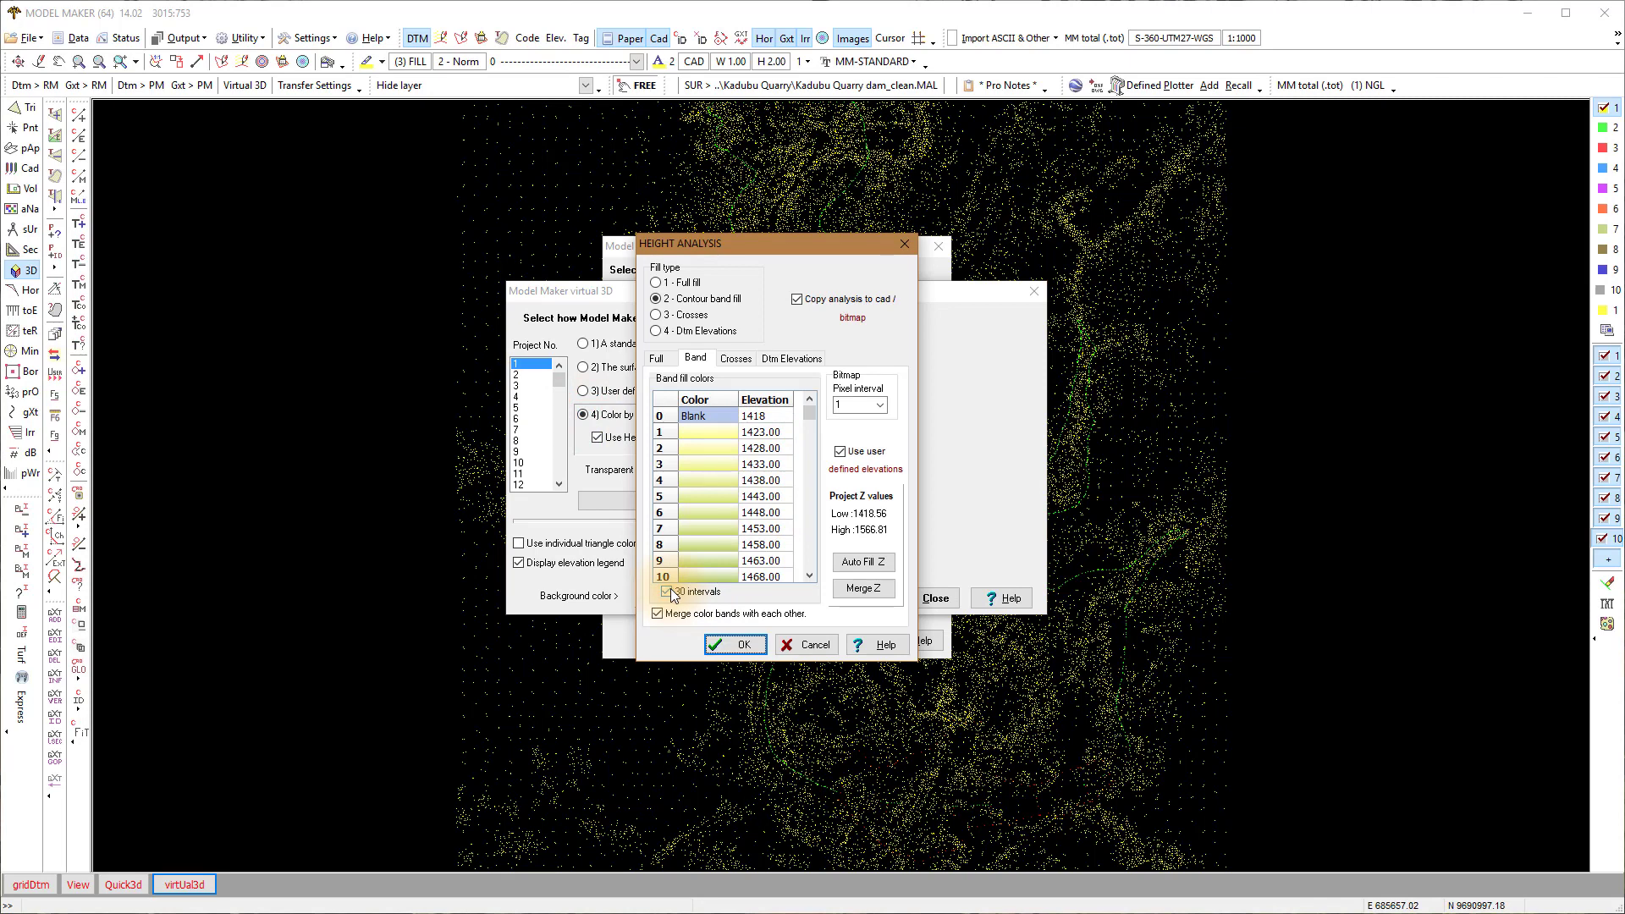
{"action": "left_click", "coordinate": [747, 645]}
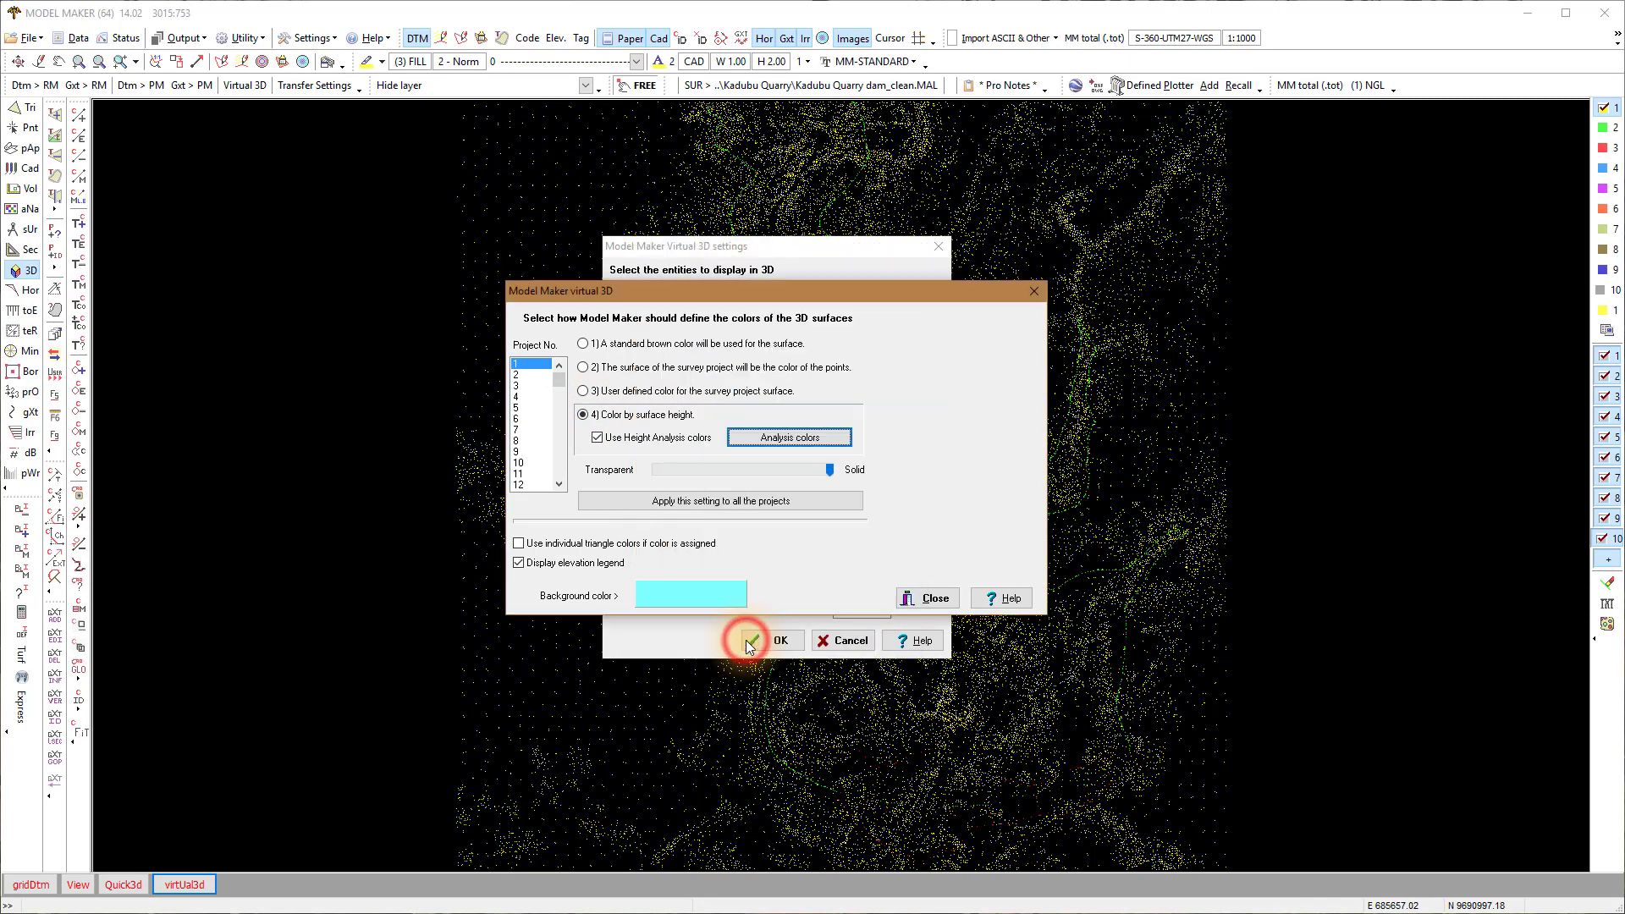
Make project 2's user-defined blue surface more transparent, and use a solid user-defined grey for project 3
{"action": "left_click", "coordinate": [526, 375]}
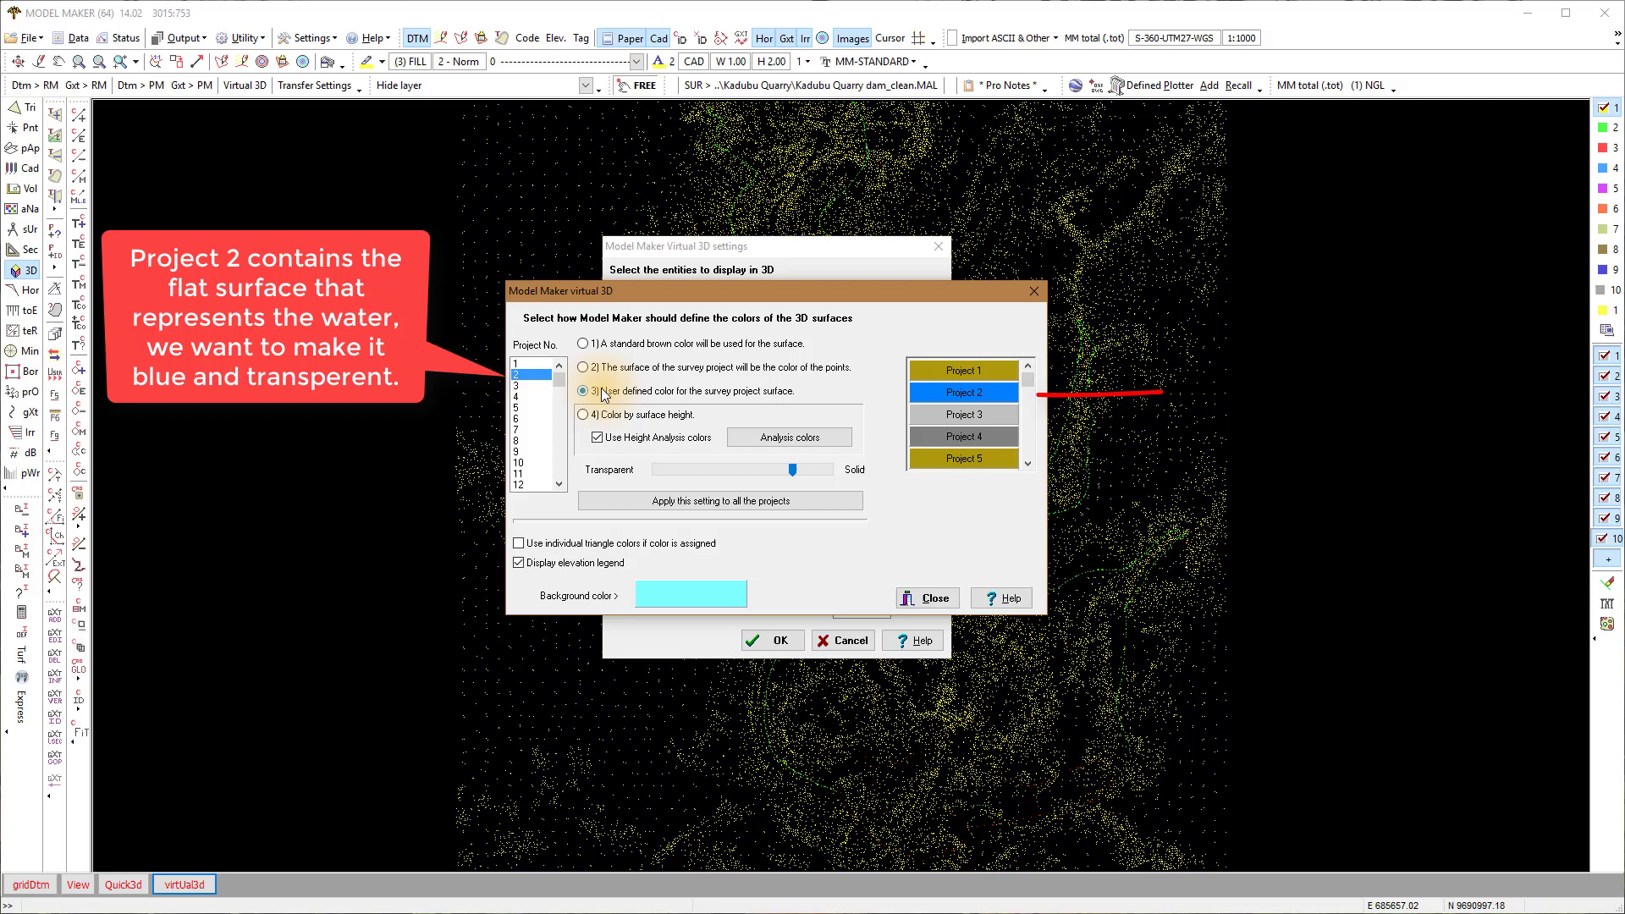
{"action": "left_click_drag", "start_coordinate": [792, 469], "coordinate": [765, 470]}
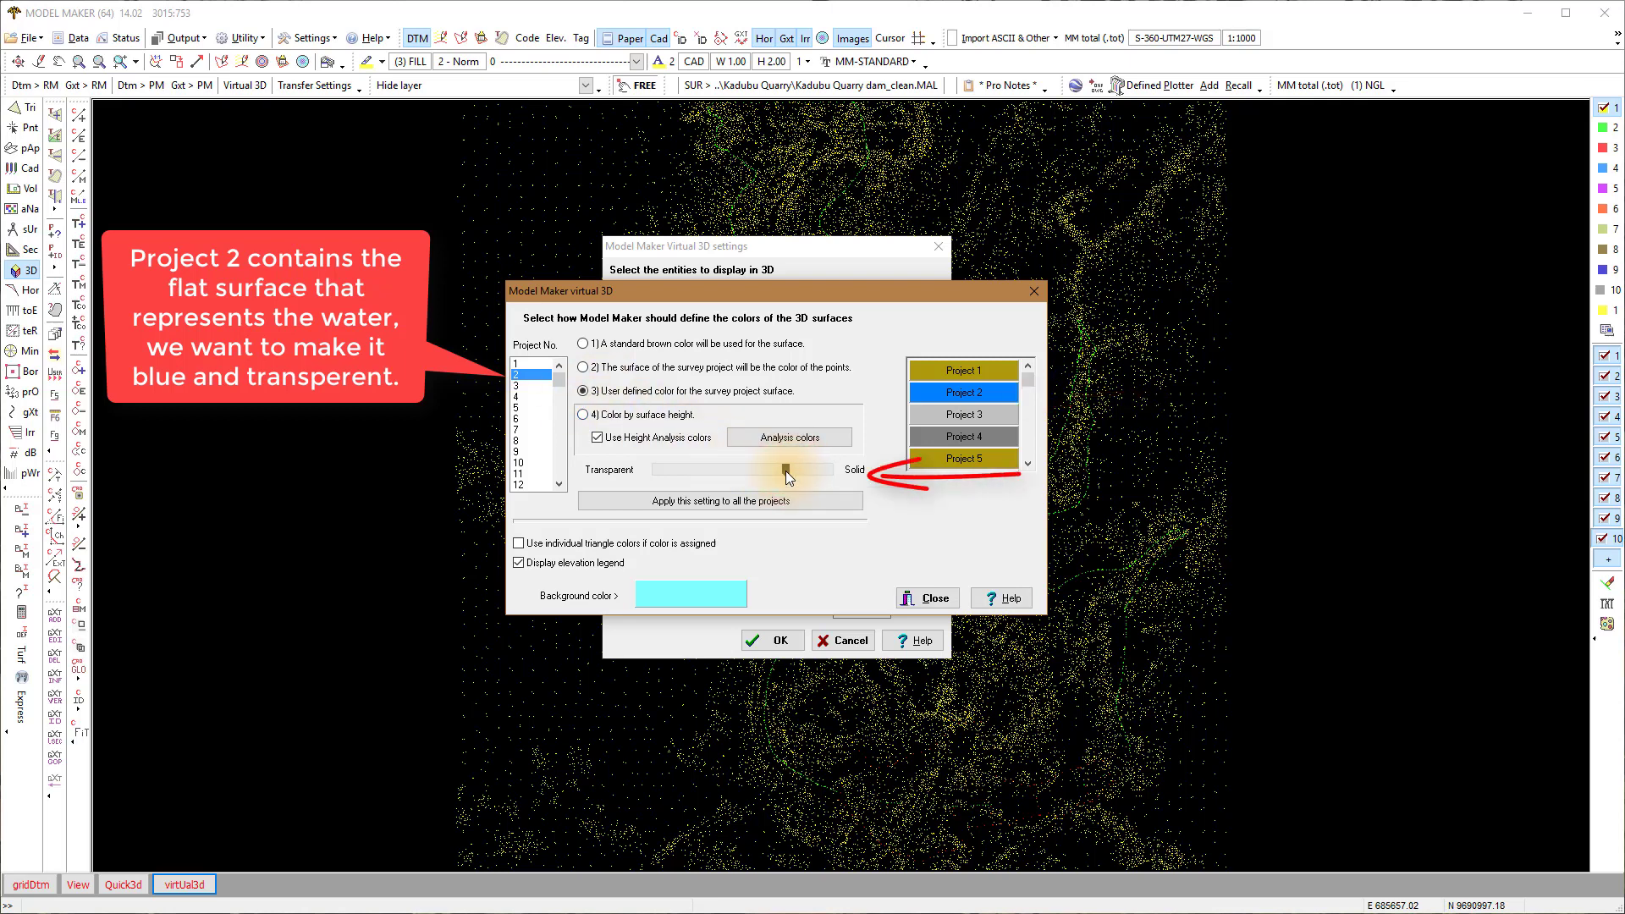
{"action": "left_click", "coordinate": [521, 386]}
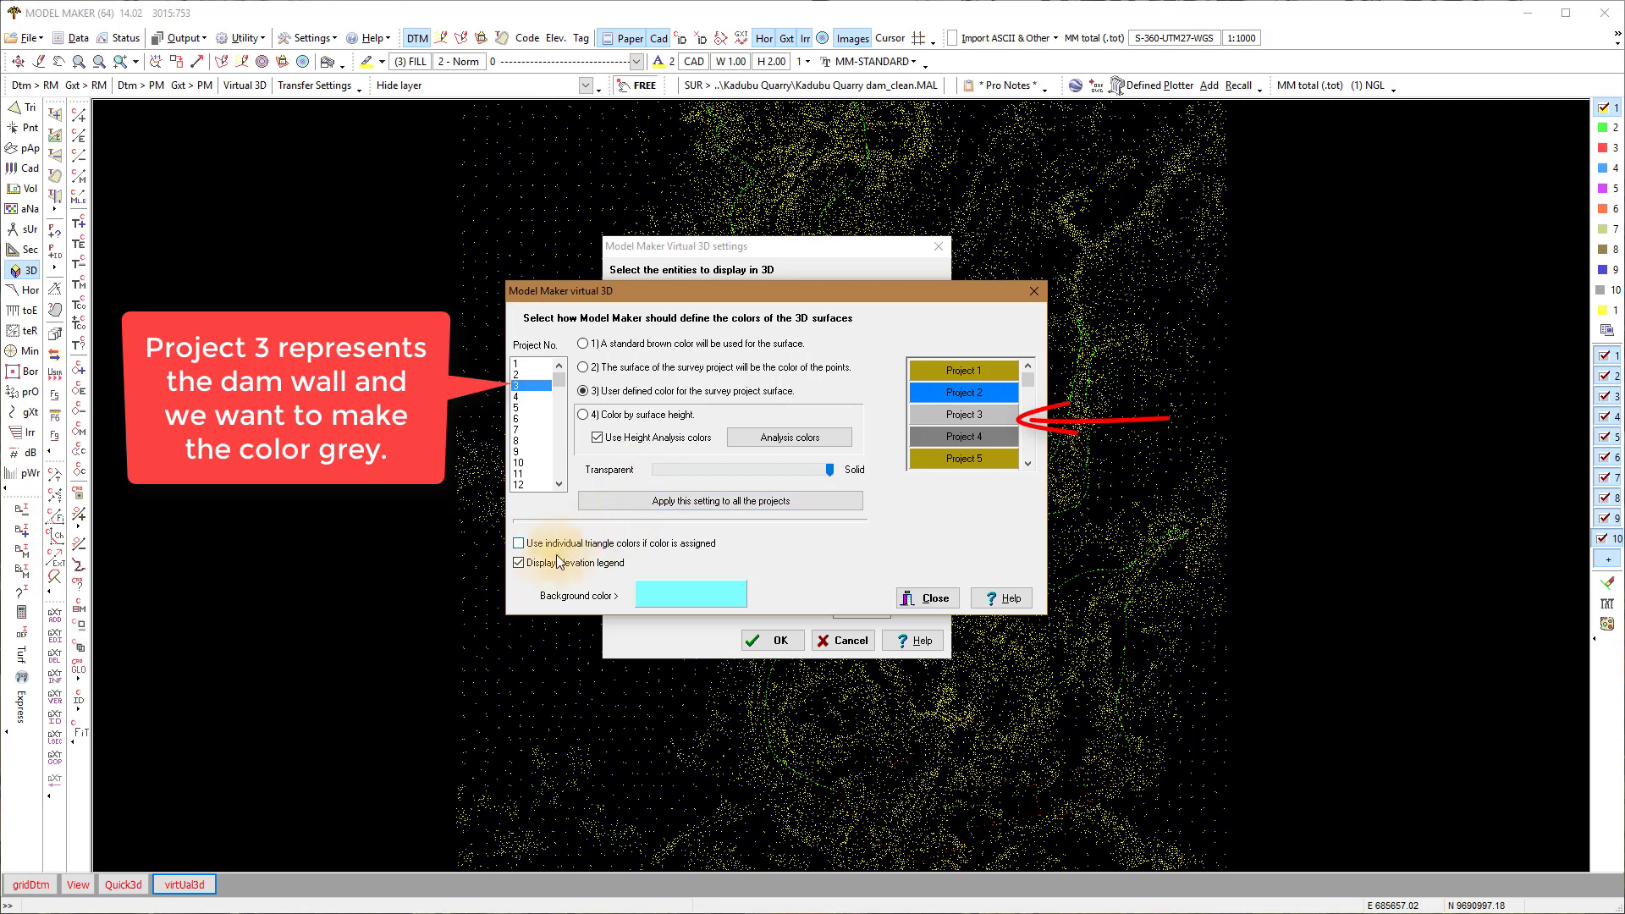
{"action": "left_click", "coordinate": [925, 598]}
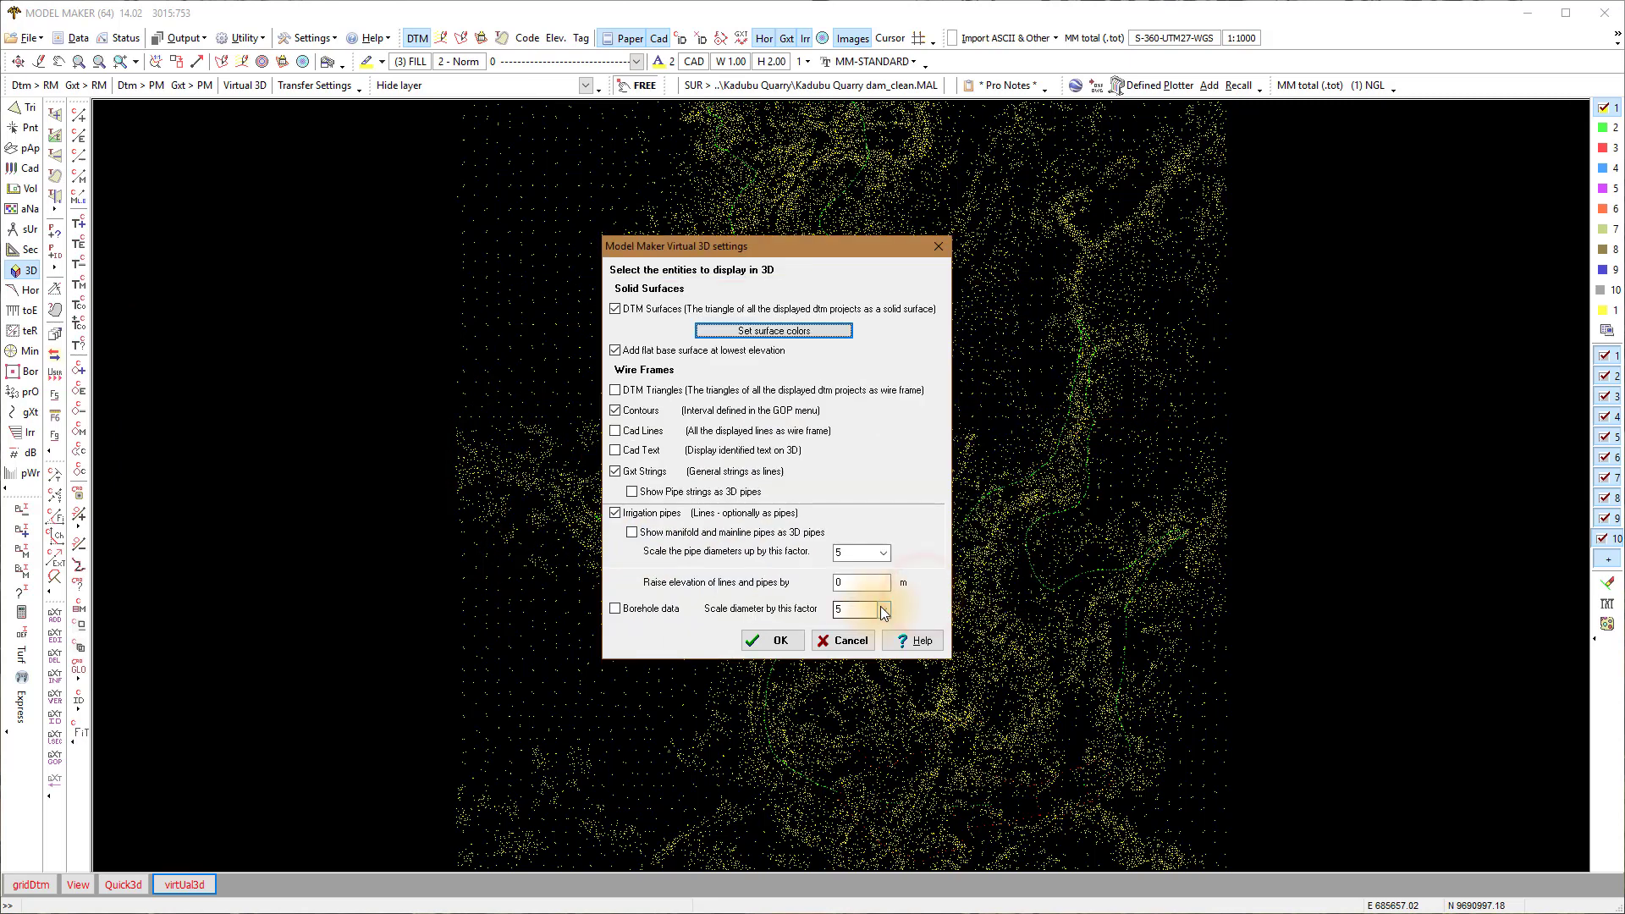
Generate the virtual 3D model and inspect the water surface and surrounding terrain up close
{"action": "left_click", "coordinate": [783, 643]}
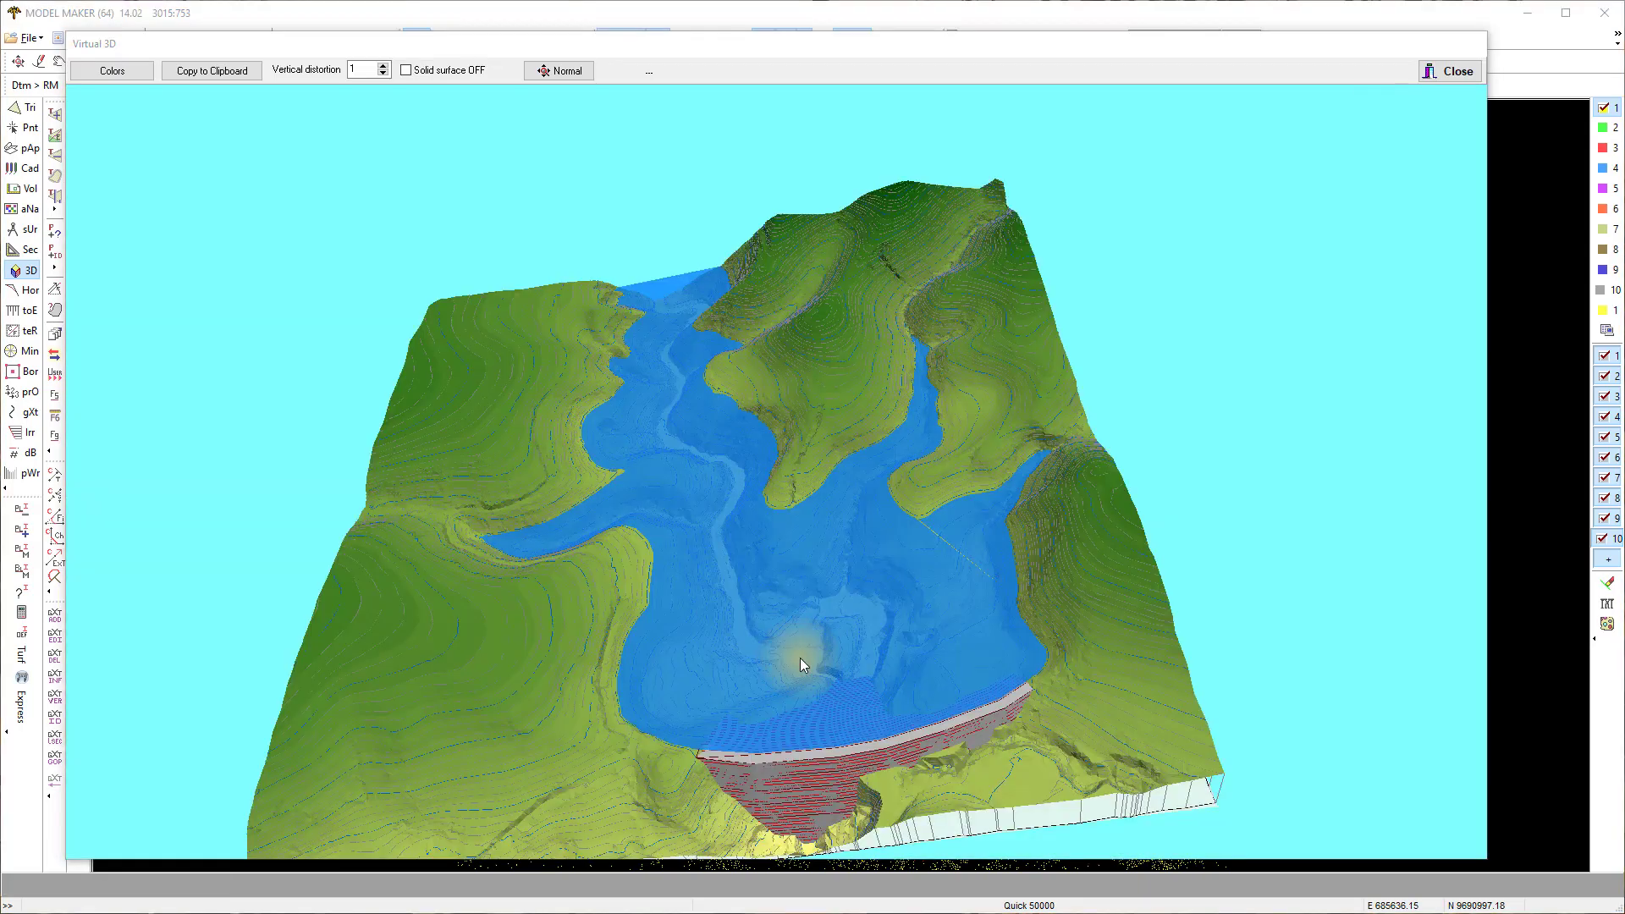
{"action": "left_click_drag", "start_coordinate": [800, 658], "coordinate": [834, 624]}
{"action": "left_click_drag", "start_coordinate": [325, 601], "coordinate": [319, 550]}
{"action": "left_click_drag", "start_coordinate": [792, 520], "coordinate": [750, 562]}
{"action": "right_click_drag", "start_coordinate": [1046, 627], "coordinate": [880, 644]}
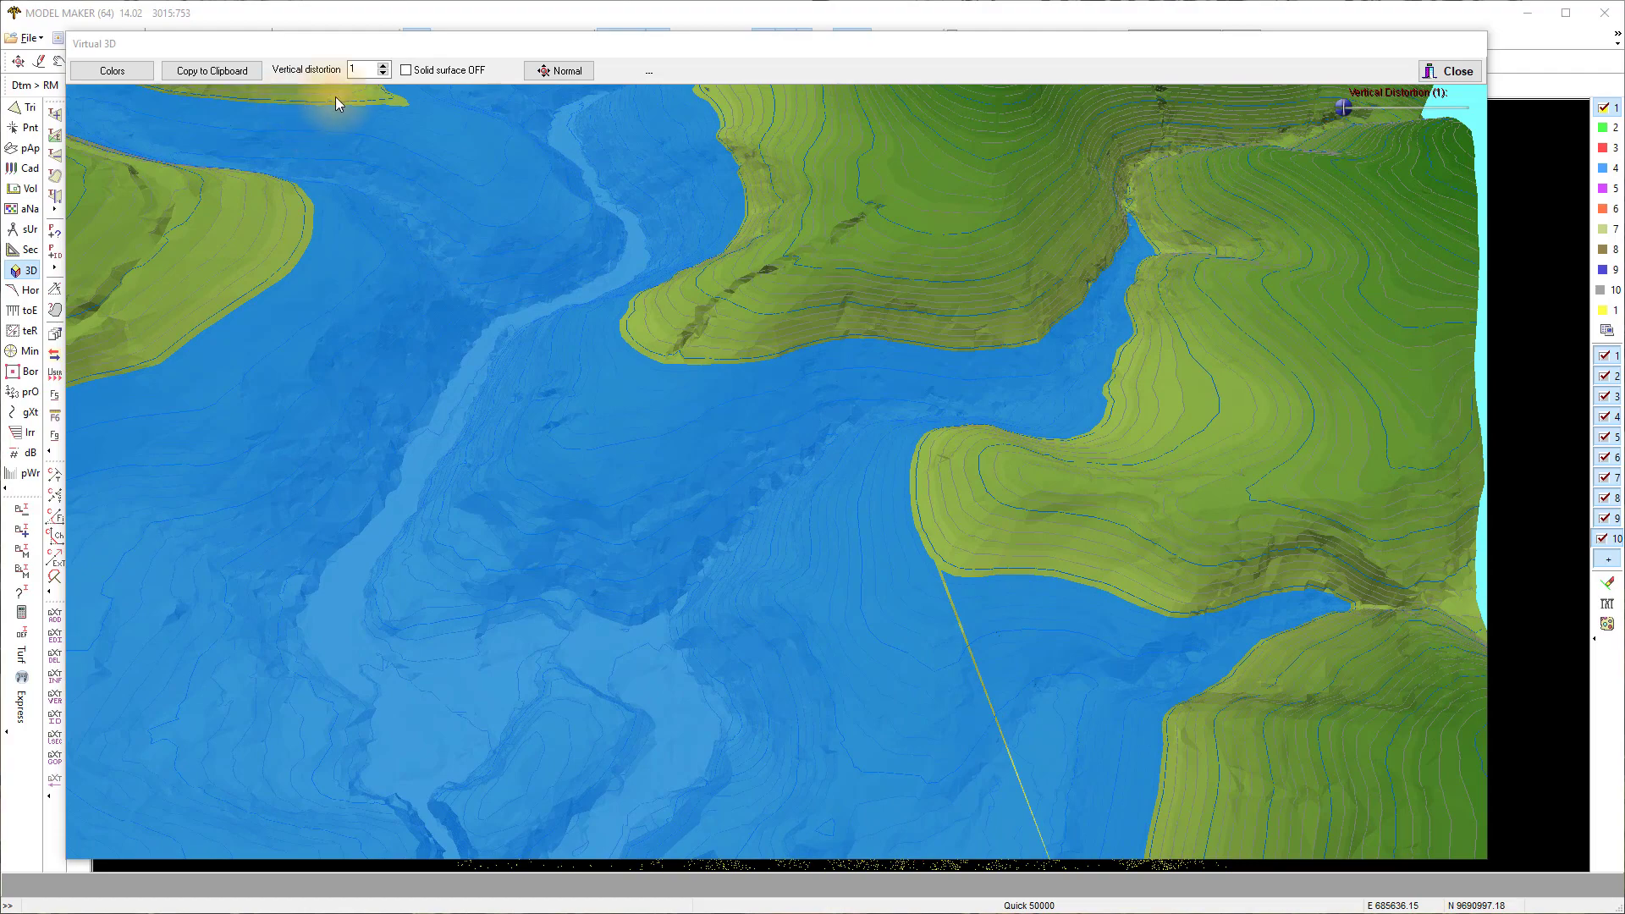
Reset the 3D view, frame the reservoir and dam wall obliquely, and copy that view to the clipboard
{"action": "left_click", "coordinate": [559, 70]}
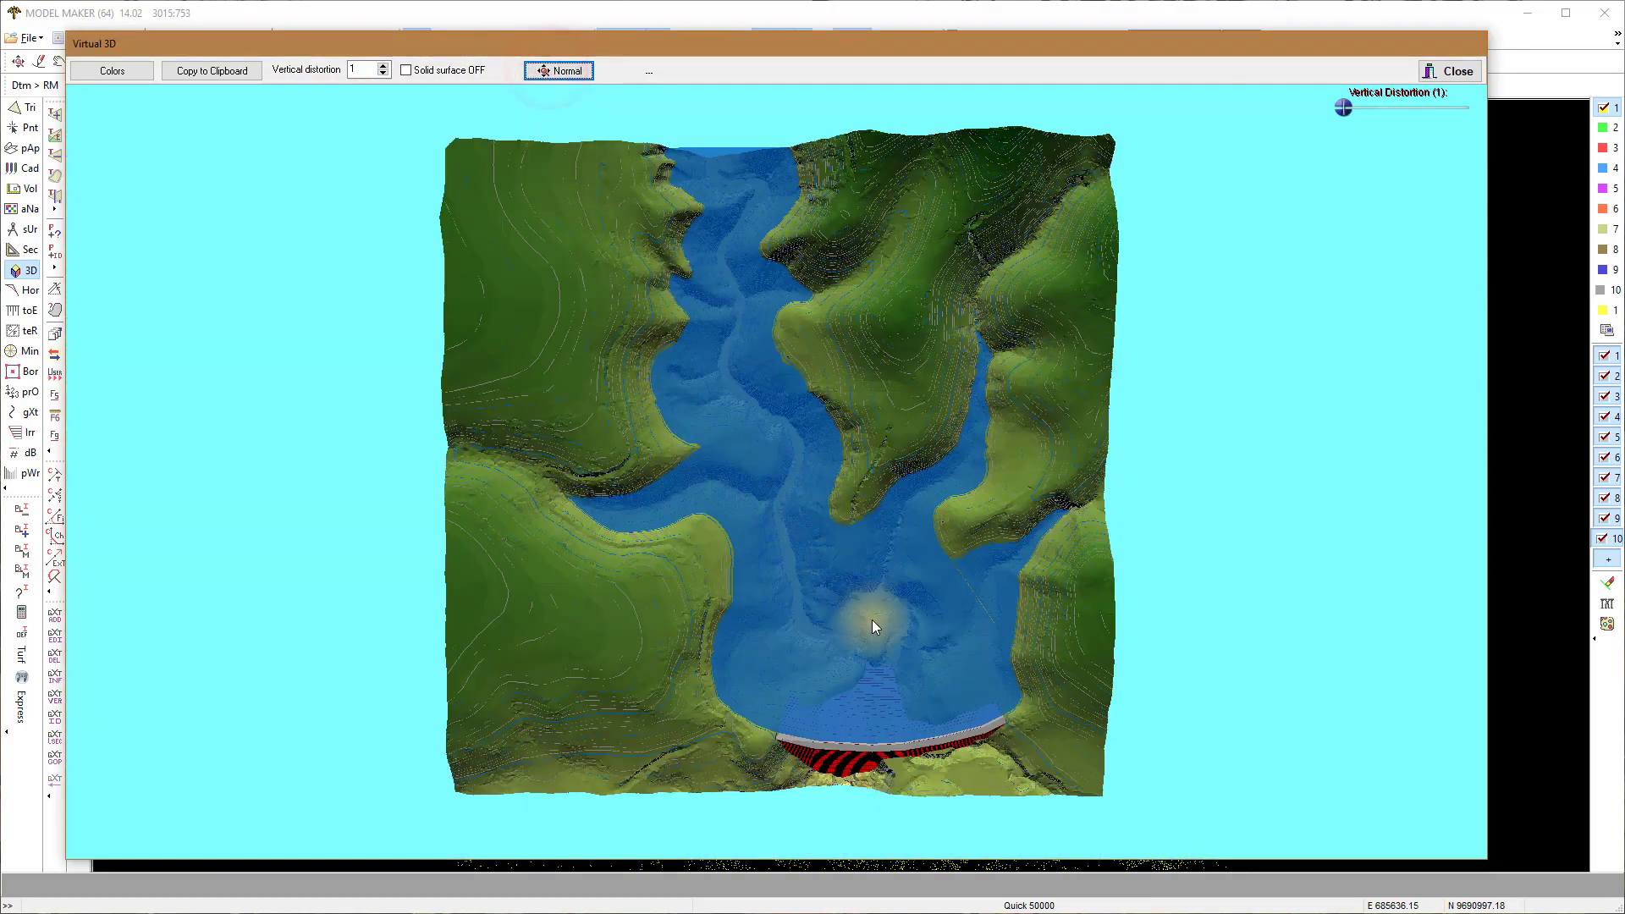
{"action": "left_click_drag", "start_coordinate": [864, 690], "coordinate": [1084, 544]}
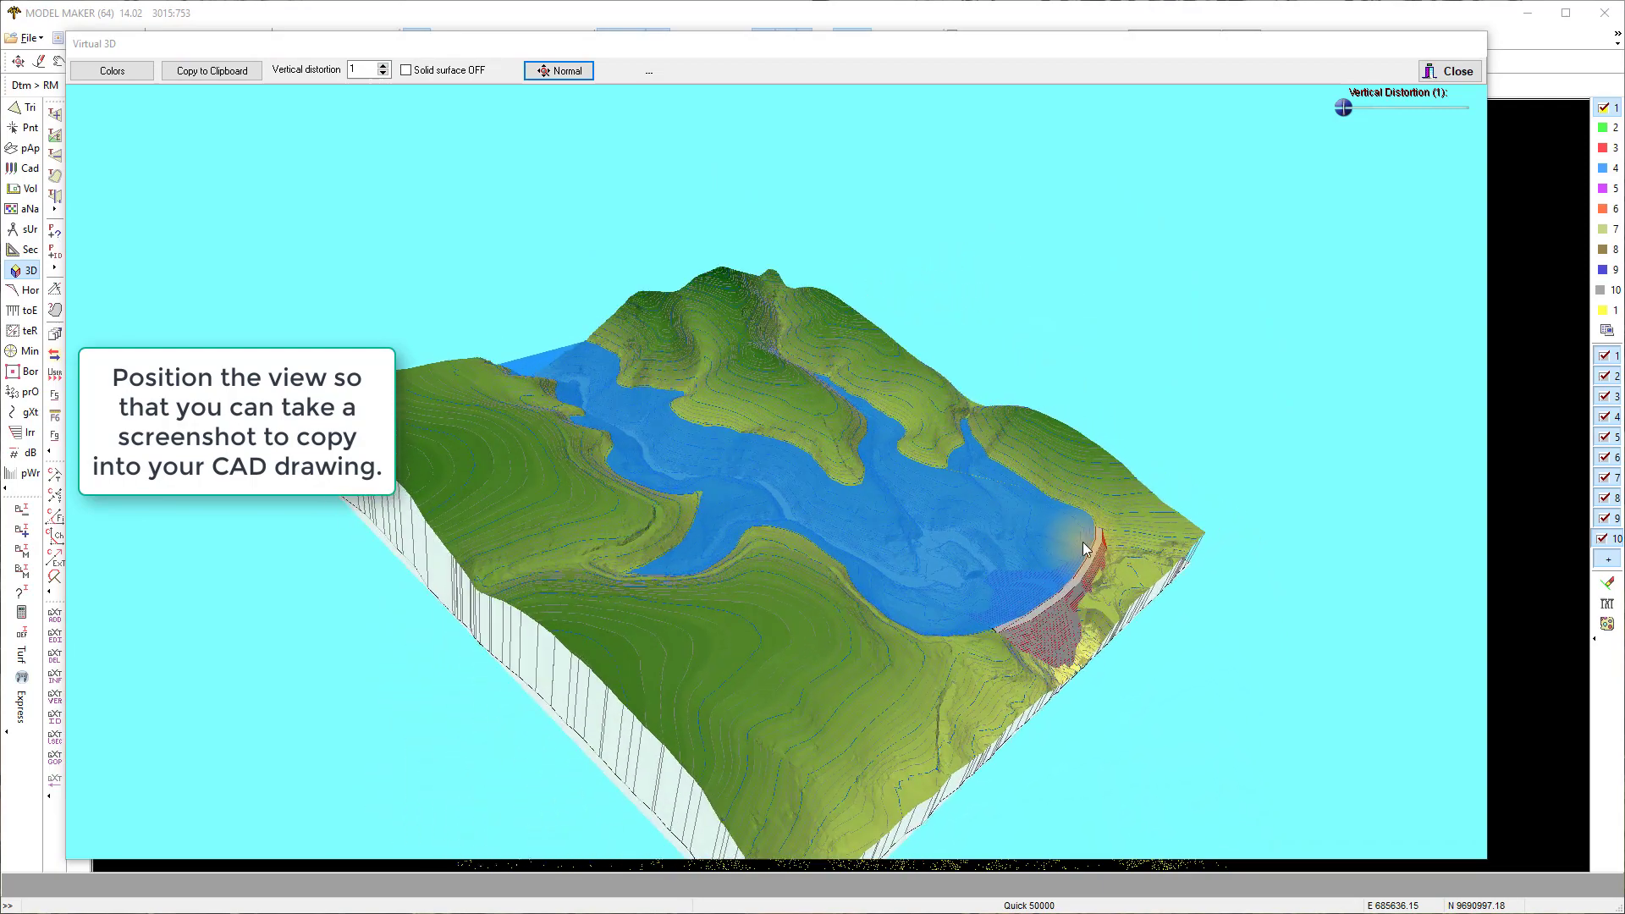
{"action": "mouse_move", "coordinate": [726, 497]}
{"action": "left_mouse_down"}
{"action": "mouse_move", "coordinate": [588, 551]}
{"action": "mouse_move", "coordinate": [511, 551]}
{"action": "left_mouse_up"}
{"action": "scroll", "coordinate": [754, 530], "scroll_direction": "up", "scroll_amount": 2}
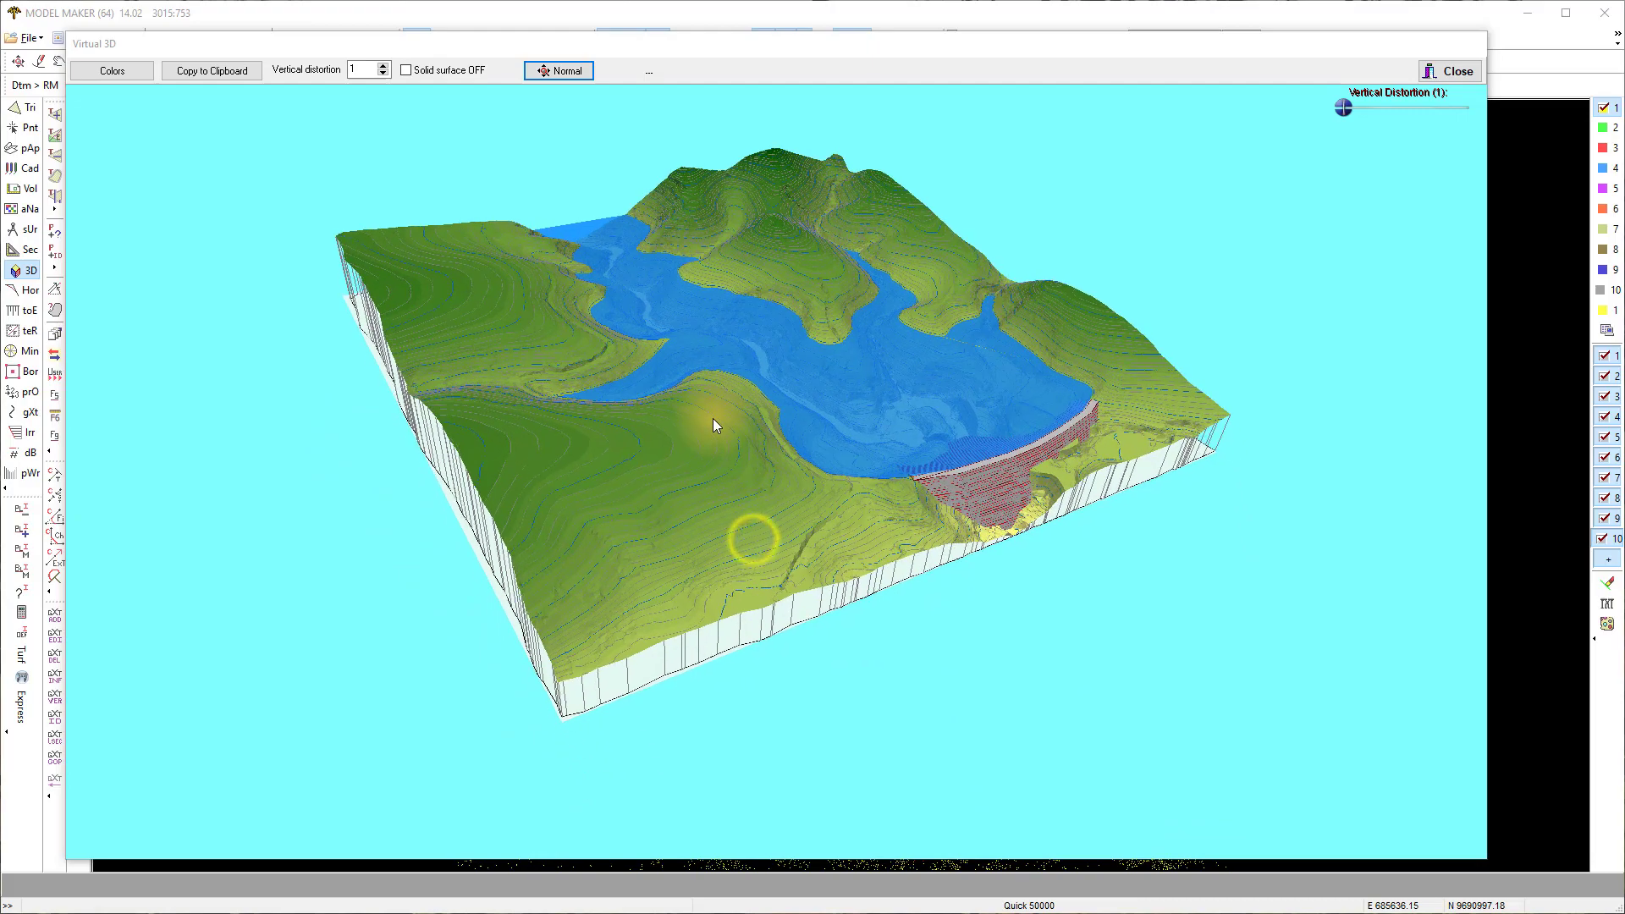
{"action": "scroll", "coordinate": [741, 457], "scroll_direction": "up", "scroll_amount": 3}
{"action": "scroll", "coordinate": [737, 500], "scroll_direction": "up", "scroll_amount": 3}
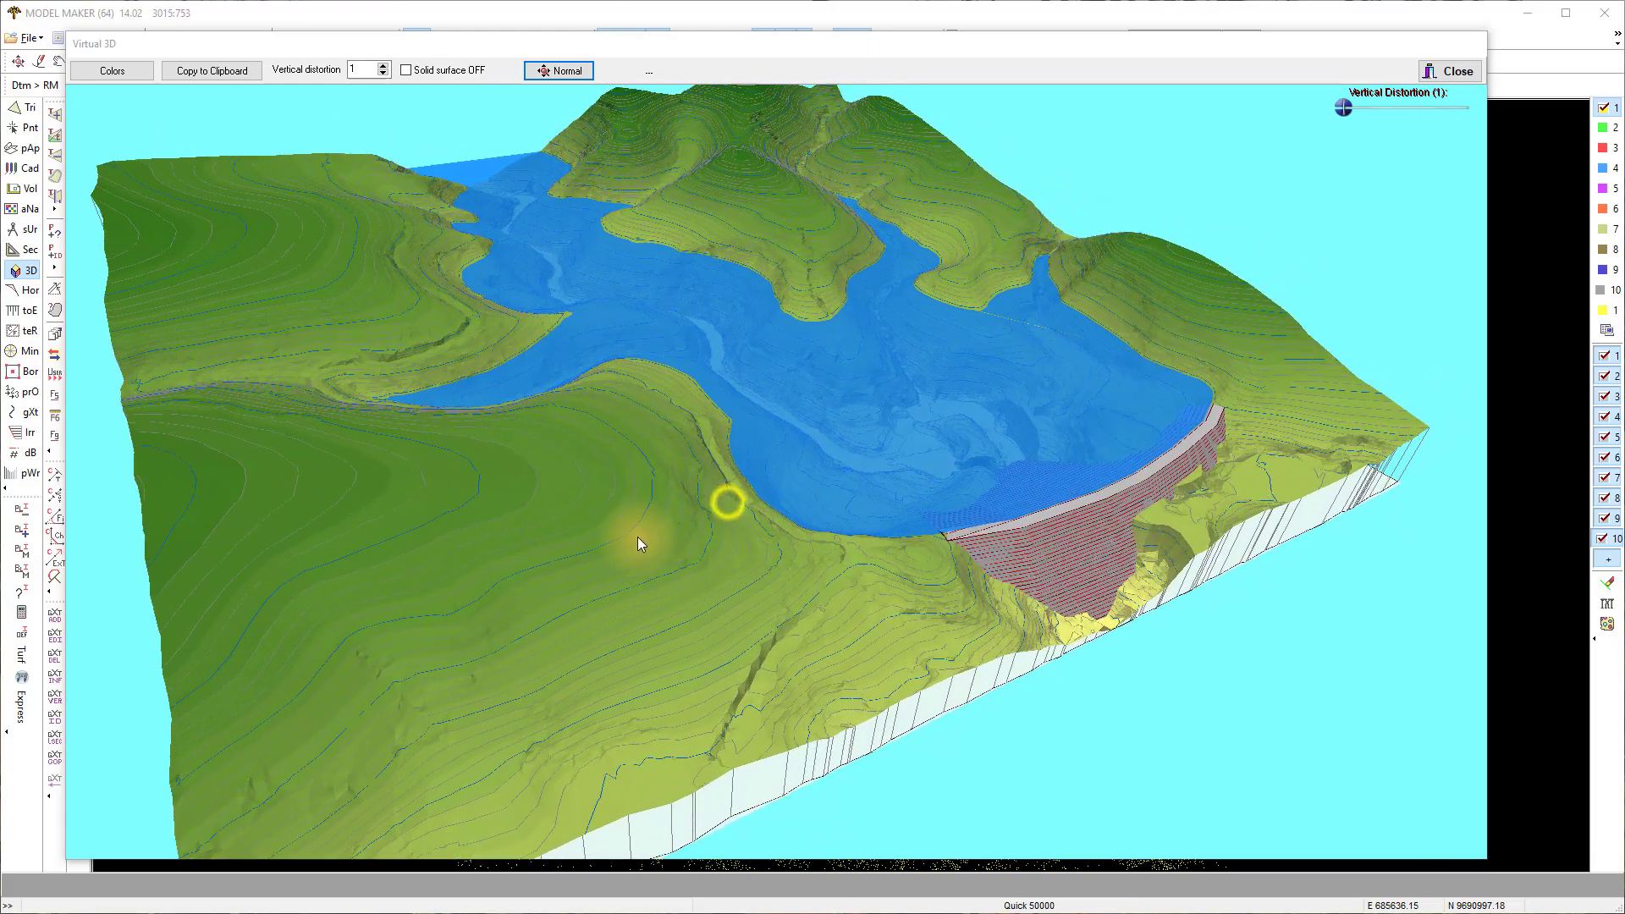
{"action": "scroll", "coordinate": [641, 546], "scroll_direction": "up", "scroll_amount": 3}
{"action": "scroll", "coordinate": [653, 546], "scroll_direction": "up", "scroll_amount": 3}
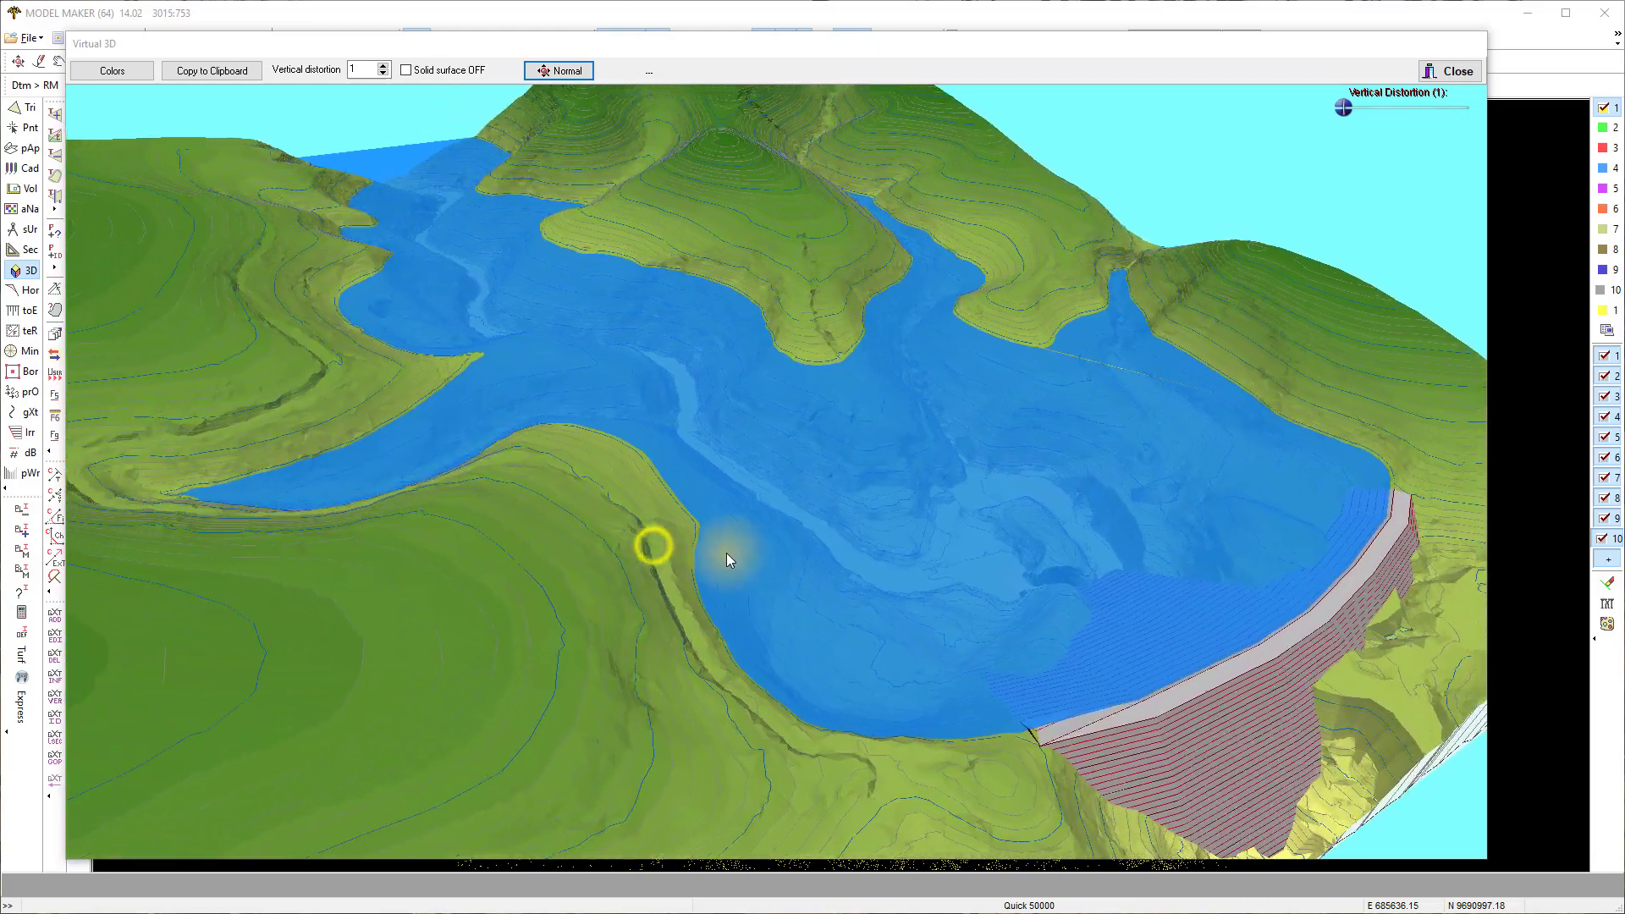
{"action": "scroll", "coordinate": [730, 558], "scroll_direction": "up", "scroll_amount": 3}
{"action": "scroll", "coordinate": [729, 568], "scroll_direction": "up", "scroll_amount": 1}
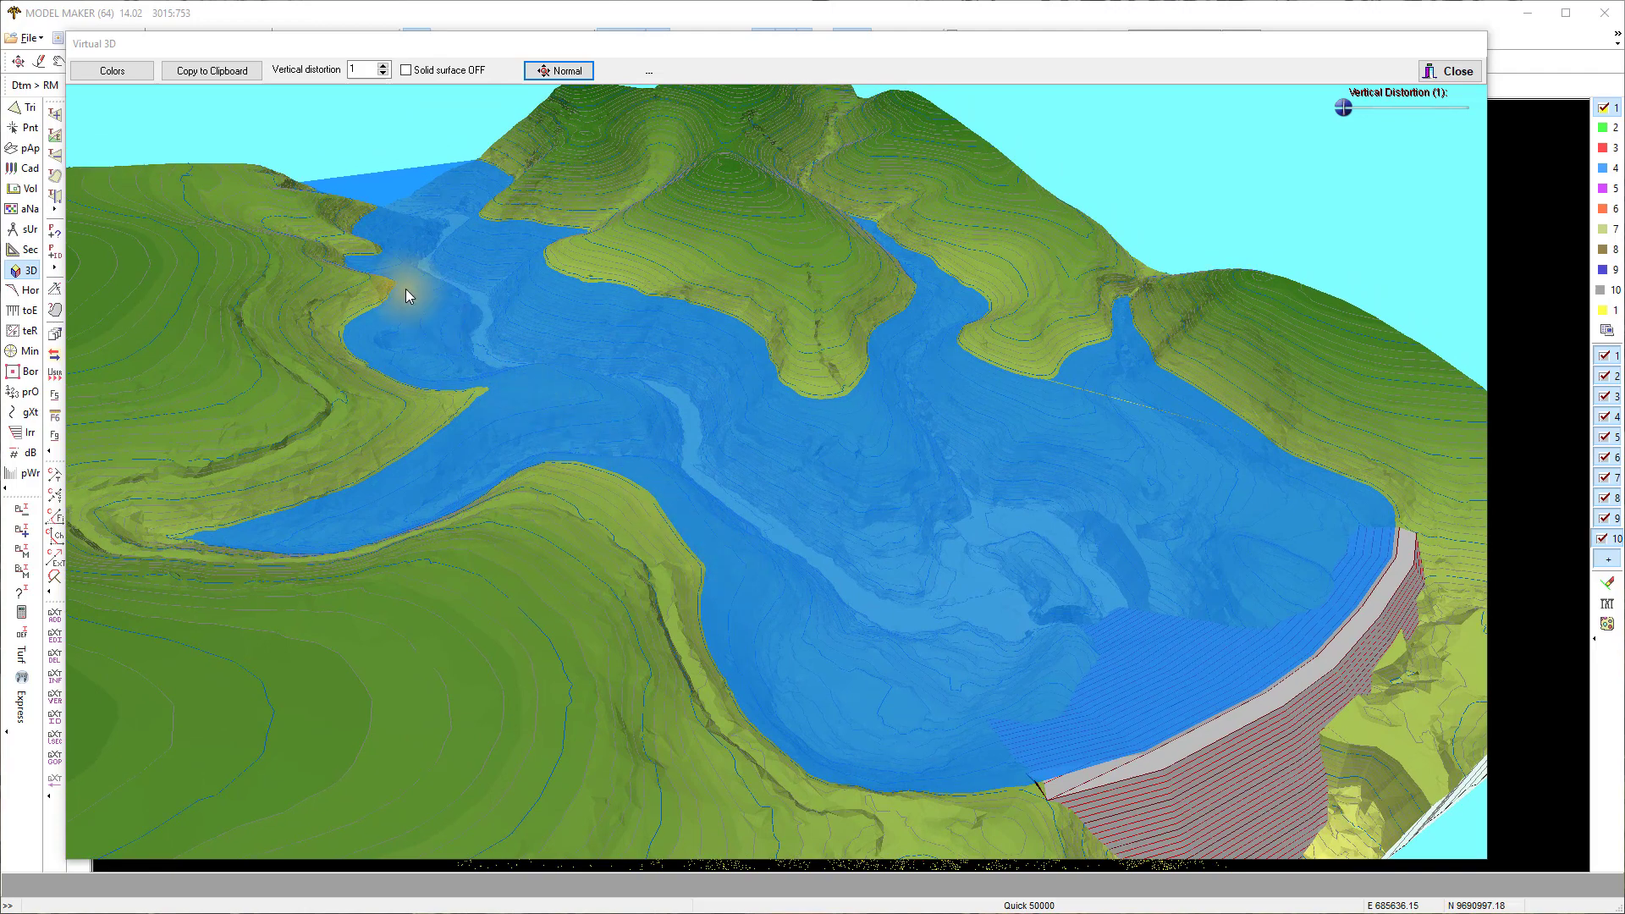
{"action": "left_click", "coordinate": [235, 76]}
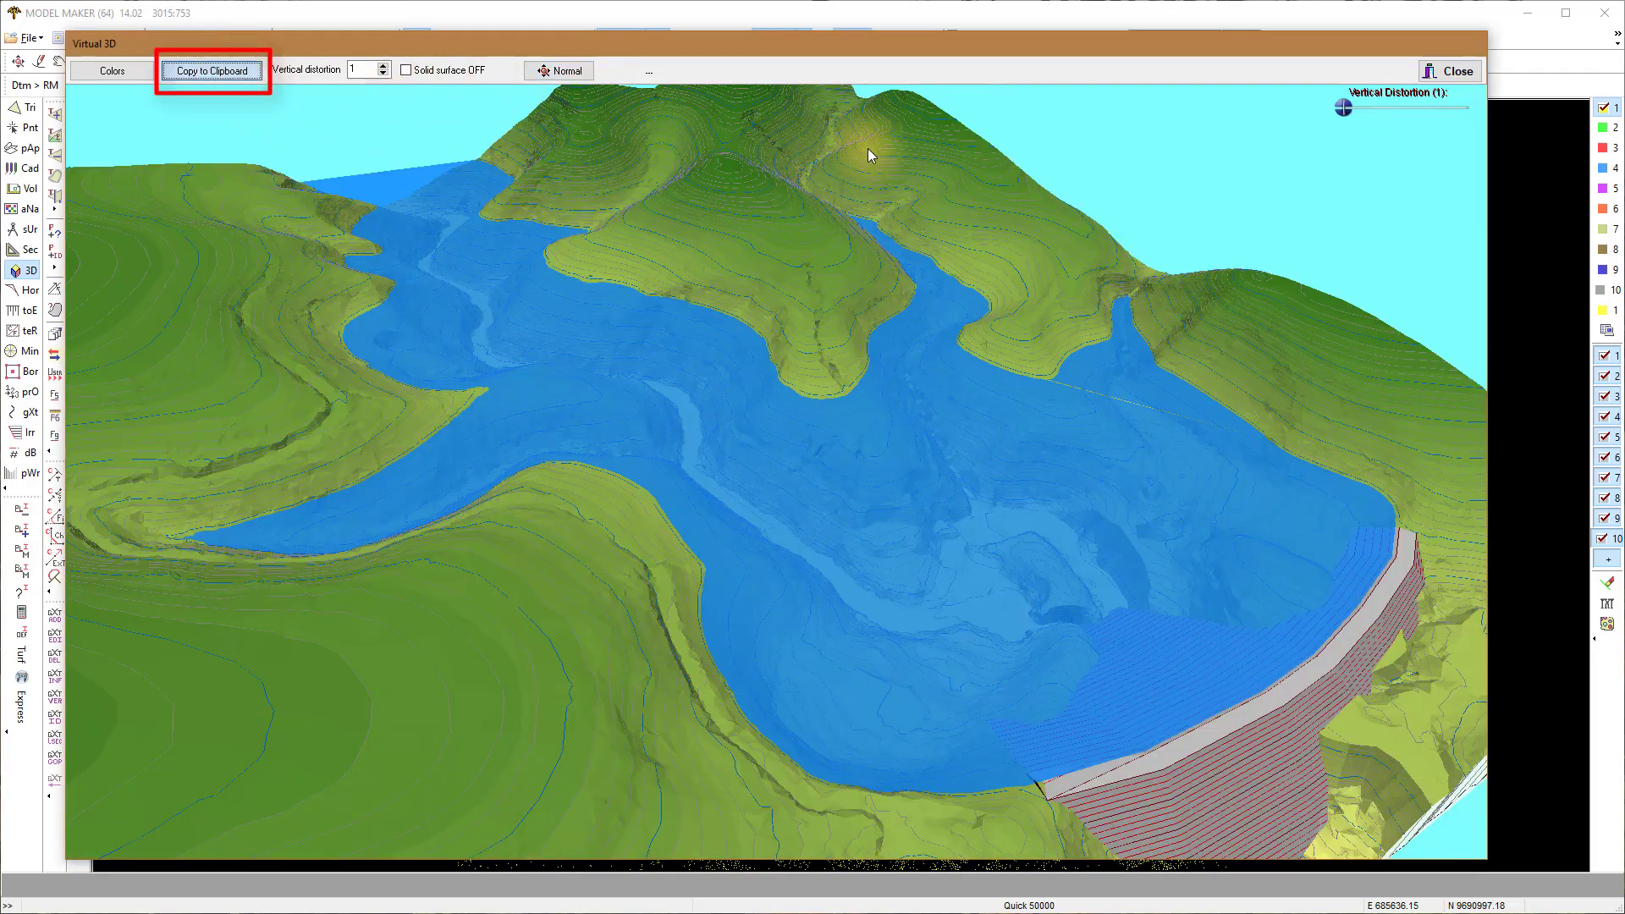
{"action": "left_click", "coordinate": [1447, 71]}
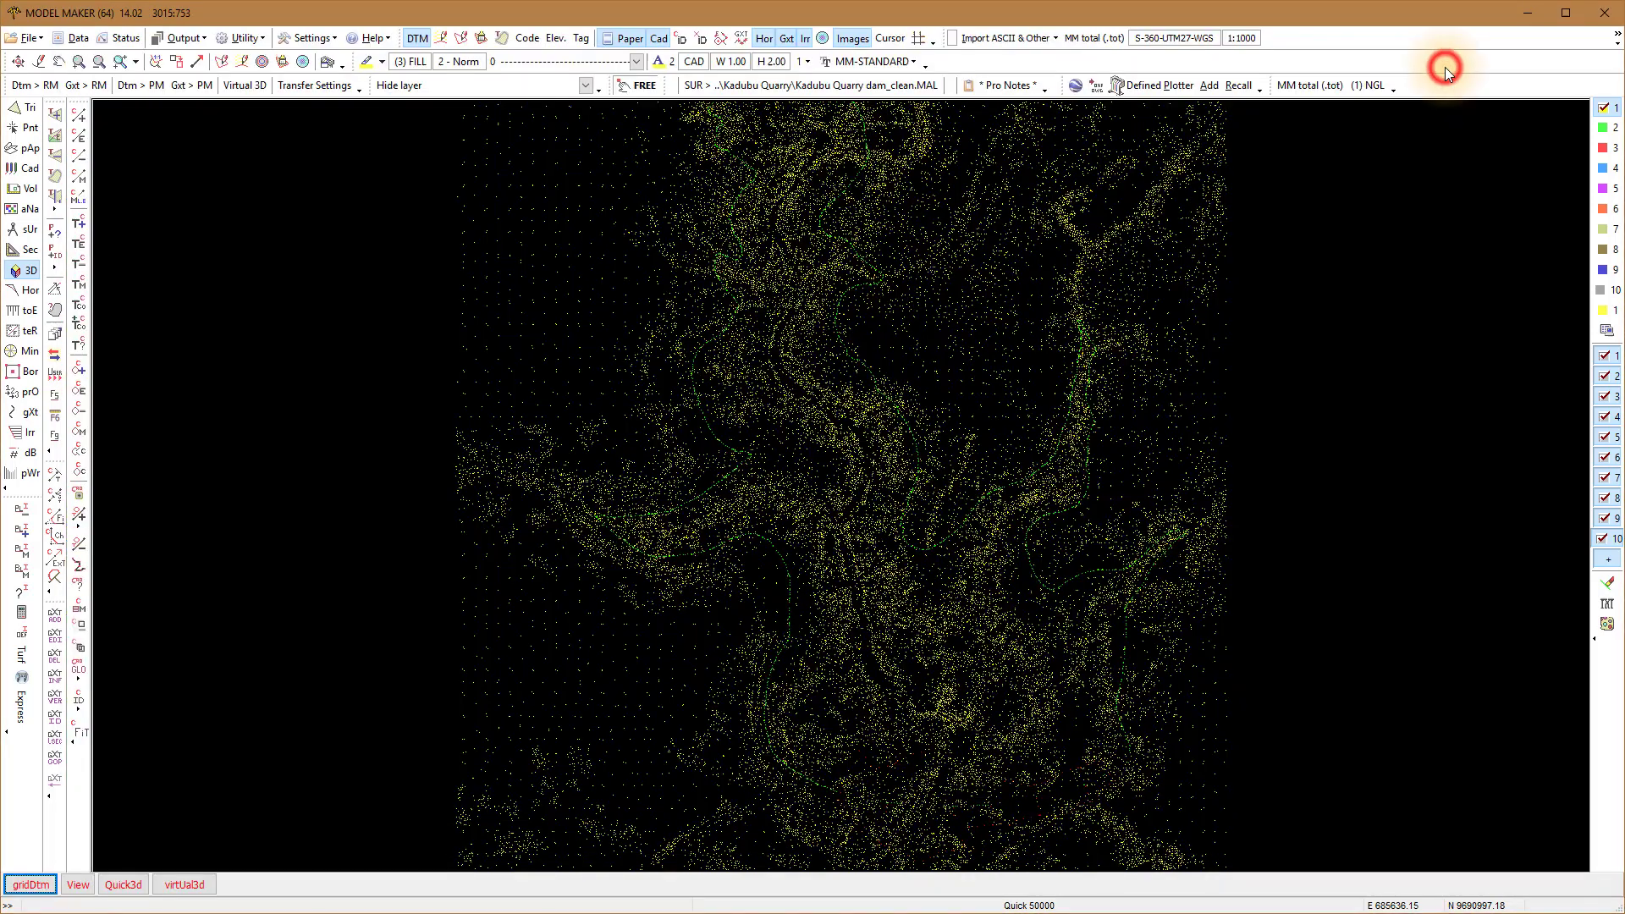
Paste the copied 3D view from the clipboard into the CAD drawing as image 1
{"action": "left_click", "coordinate": [18, 170]}
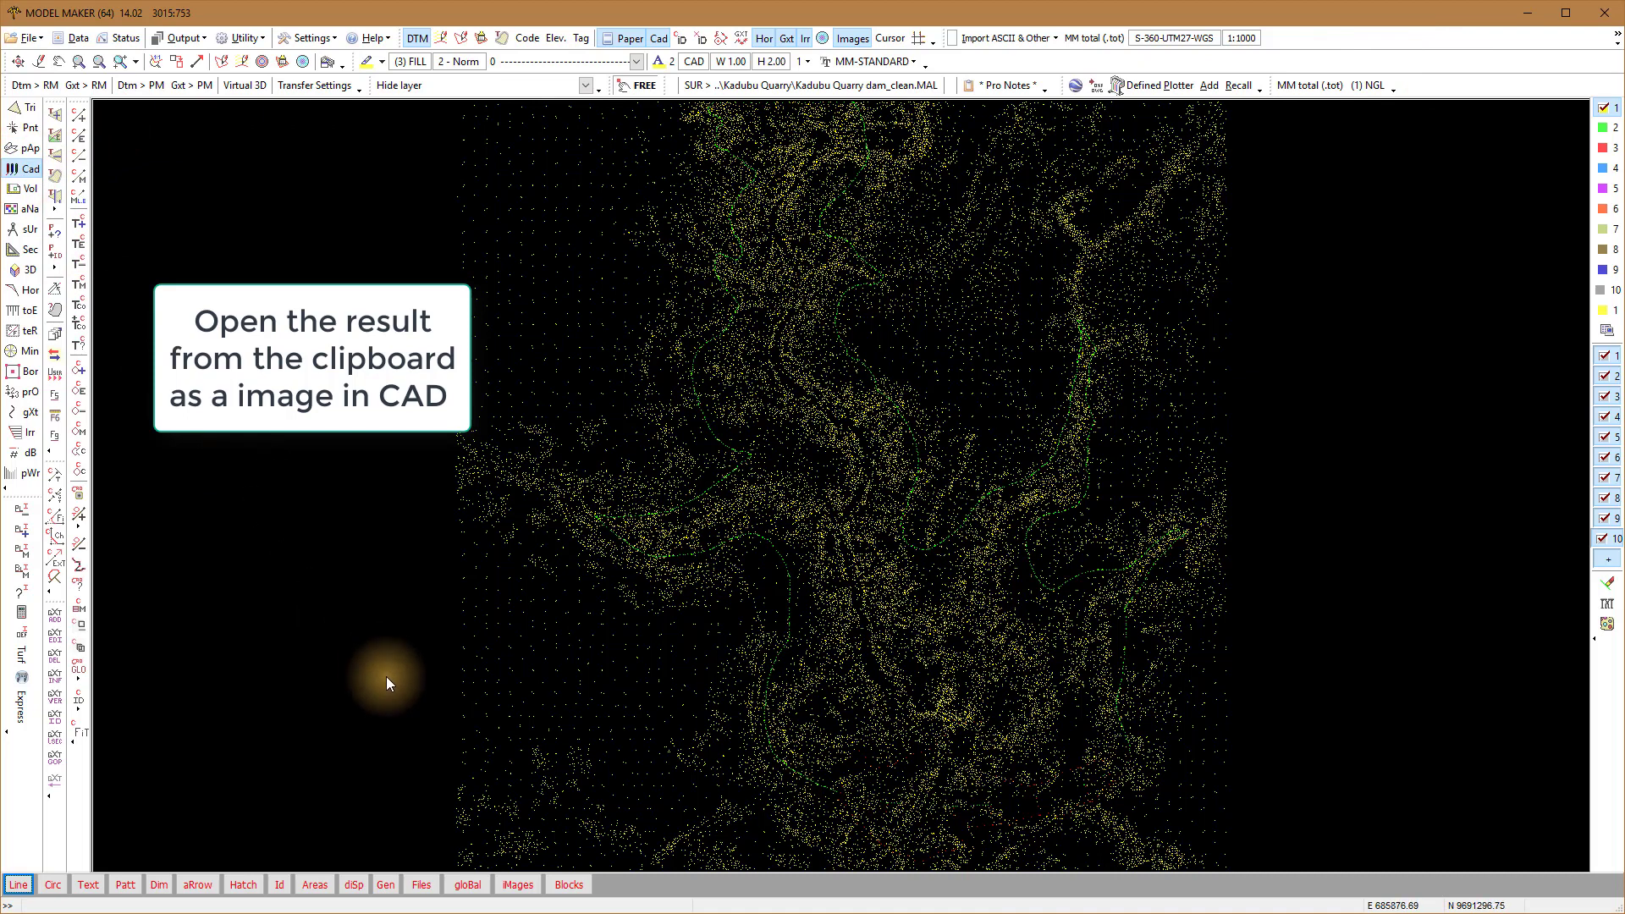
{"action": "left_click", "coordinate": [517, 885]}
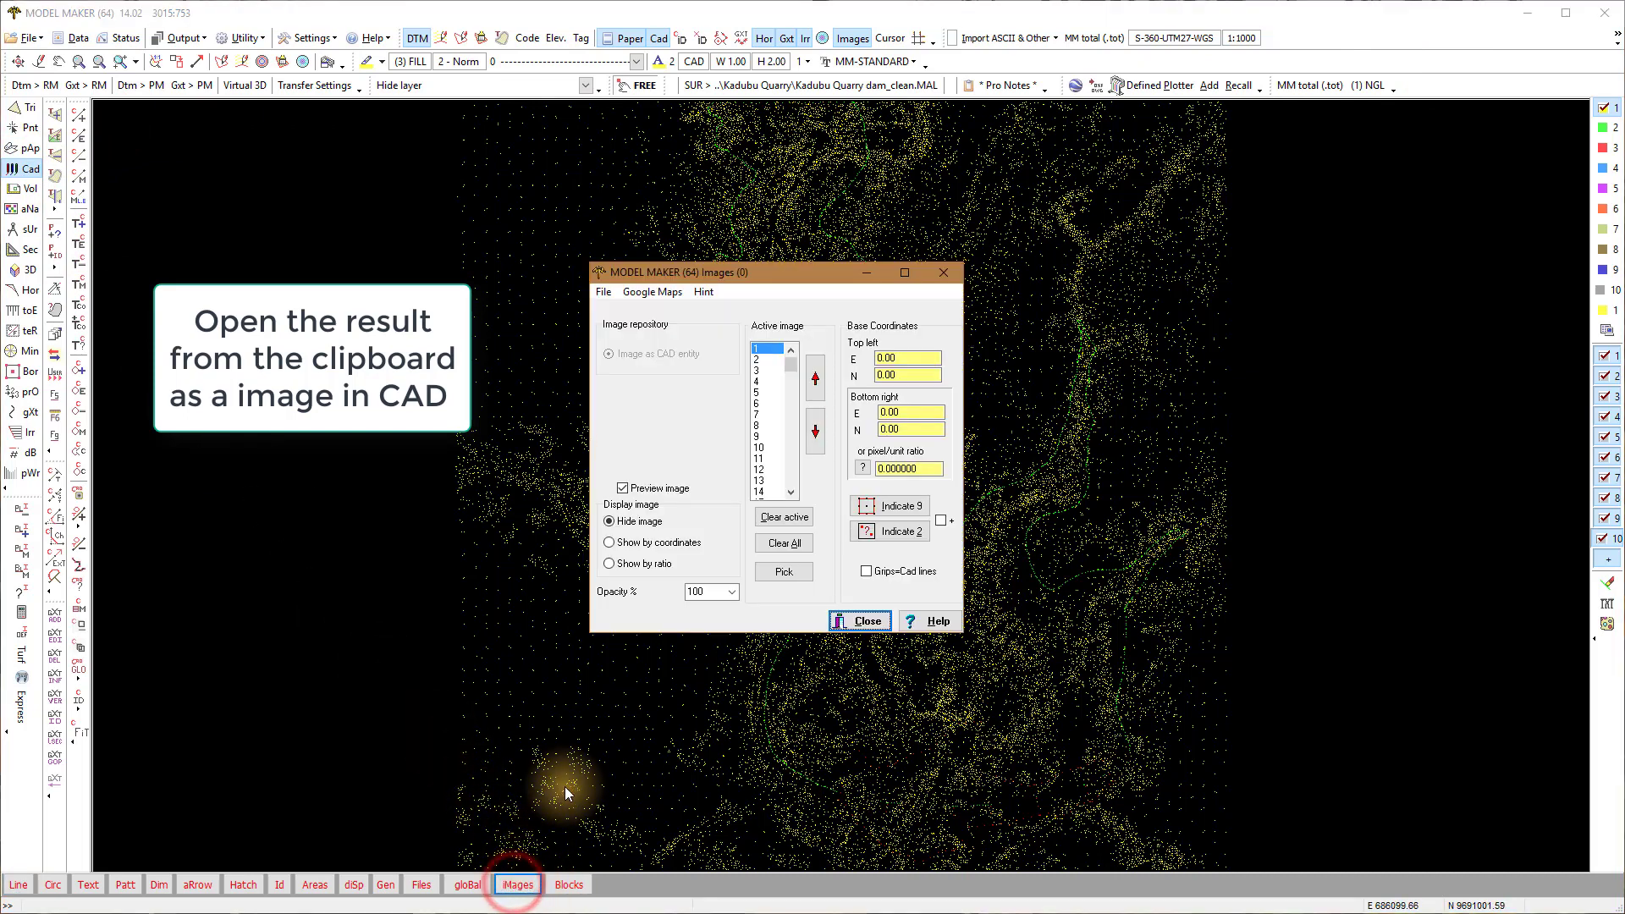
{"action": "left_click", "coordinate": [603, 291]}
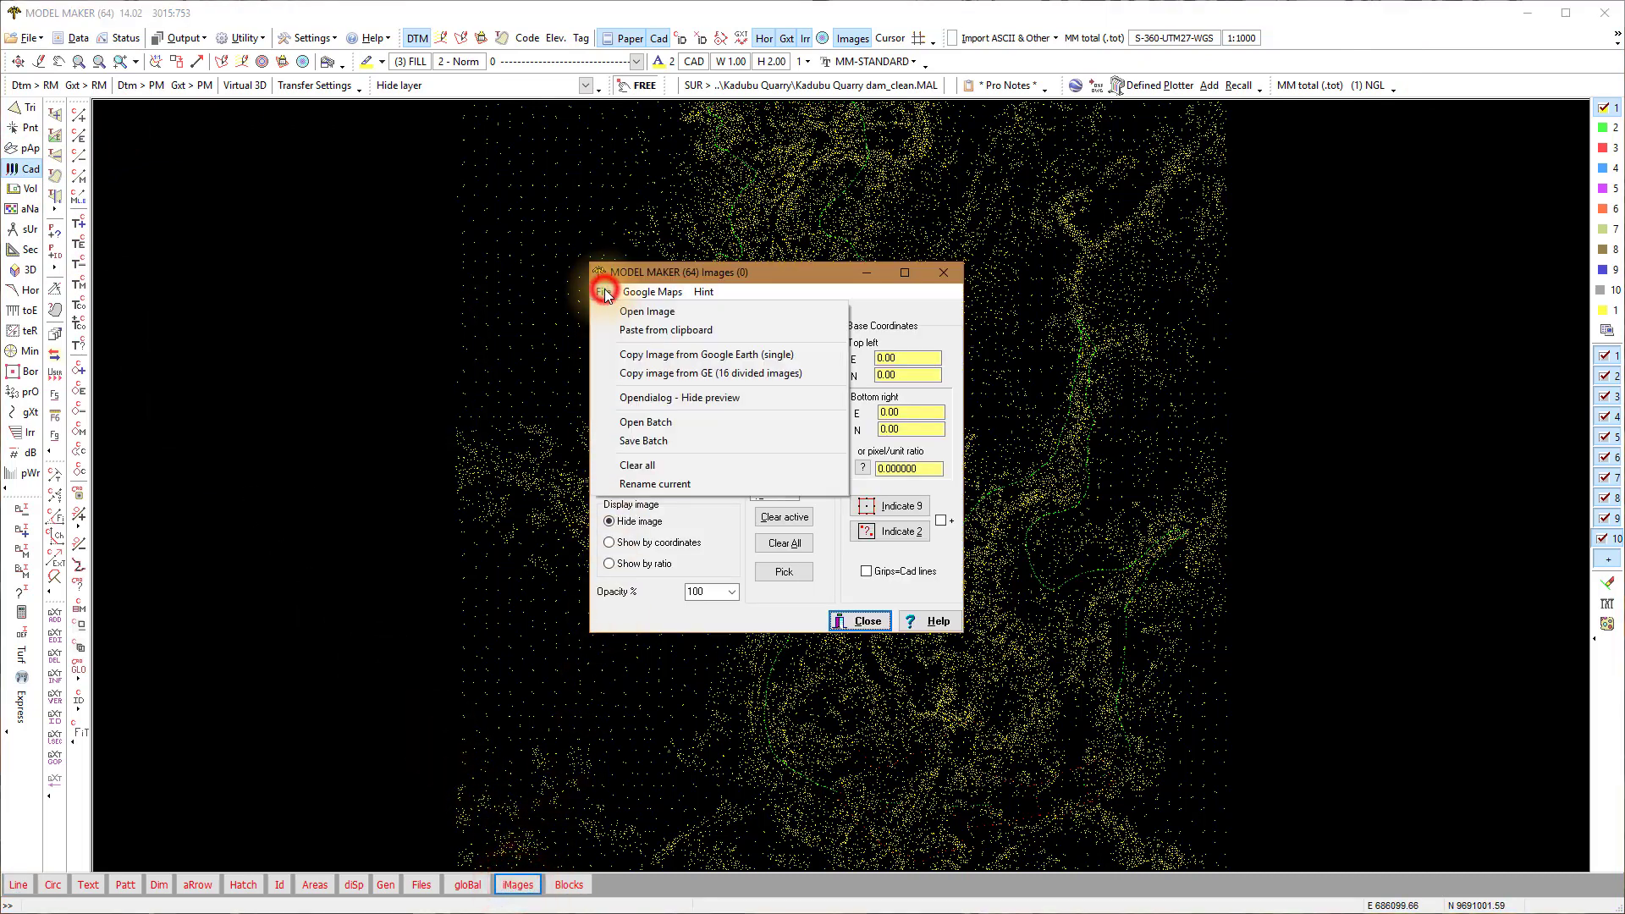
{"action": "left_click", "coordinate": [625, 330]}
{"action": "left_click", "coordinate": [657, 365]}
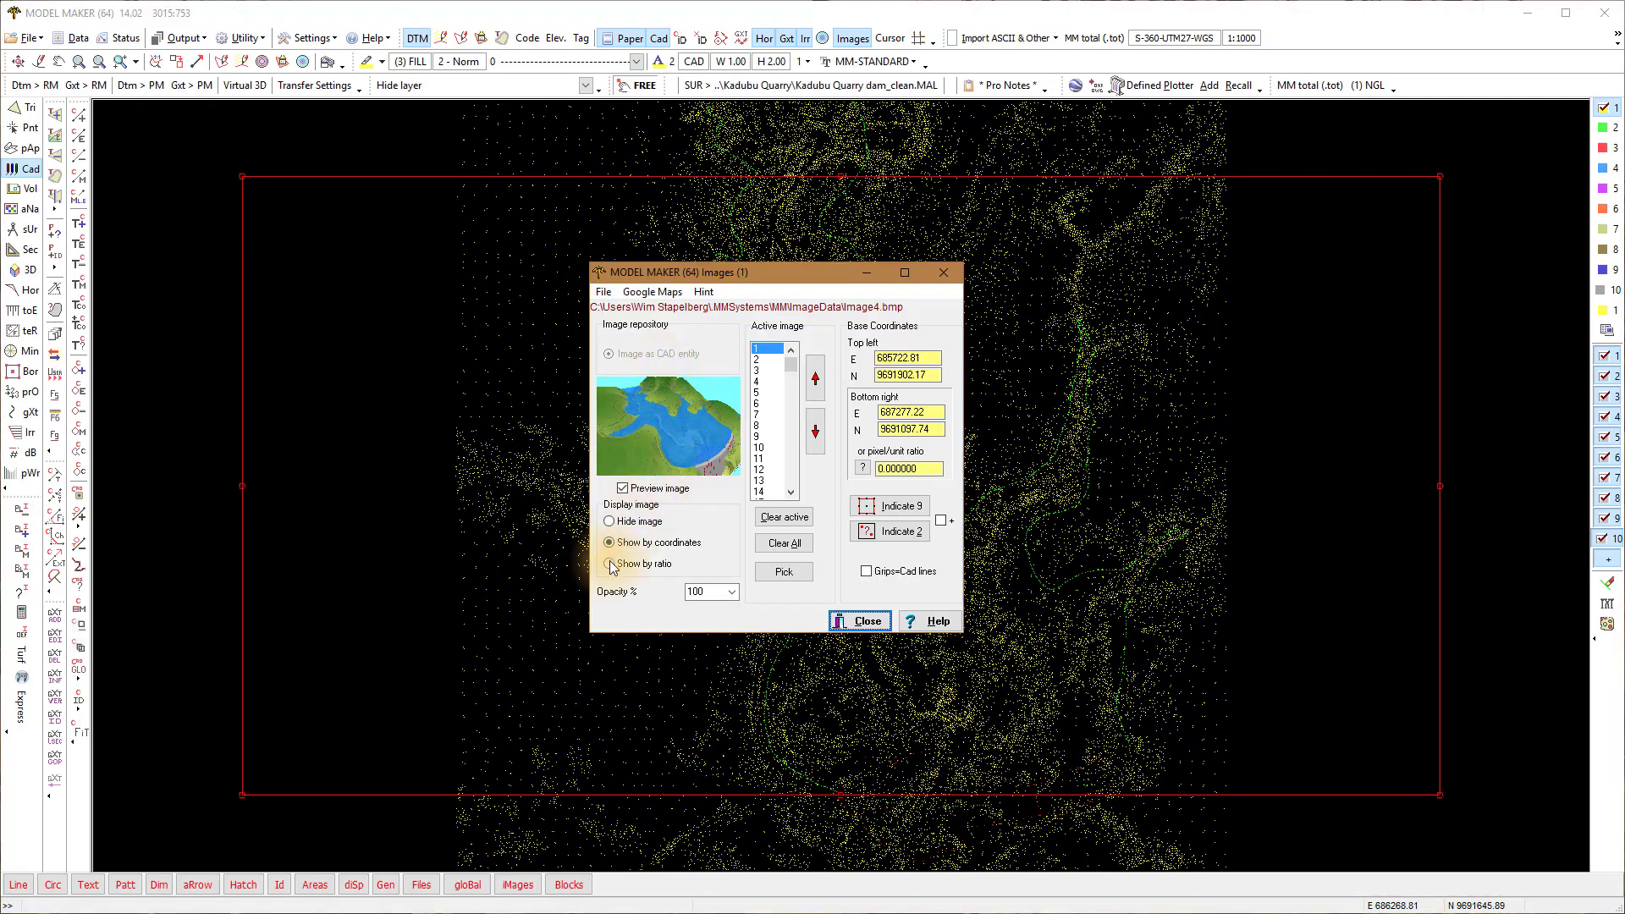
Display the pasted image by ratio, move its frame just east of the survey points, and accept that position
{"action": "left_click", "coordinate": [610, 564]}
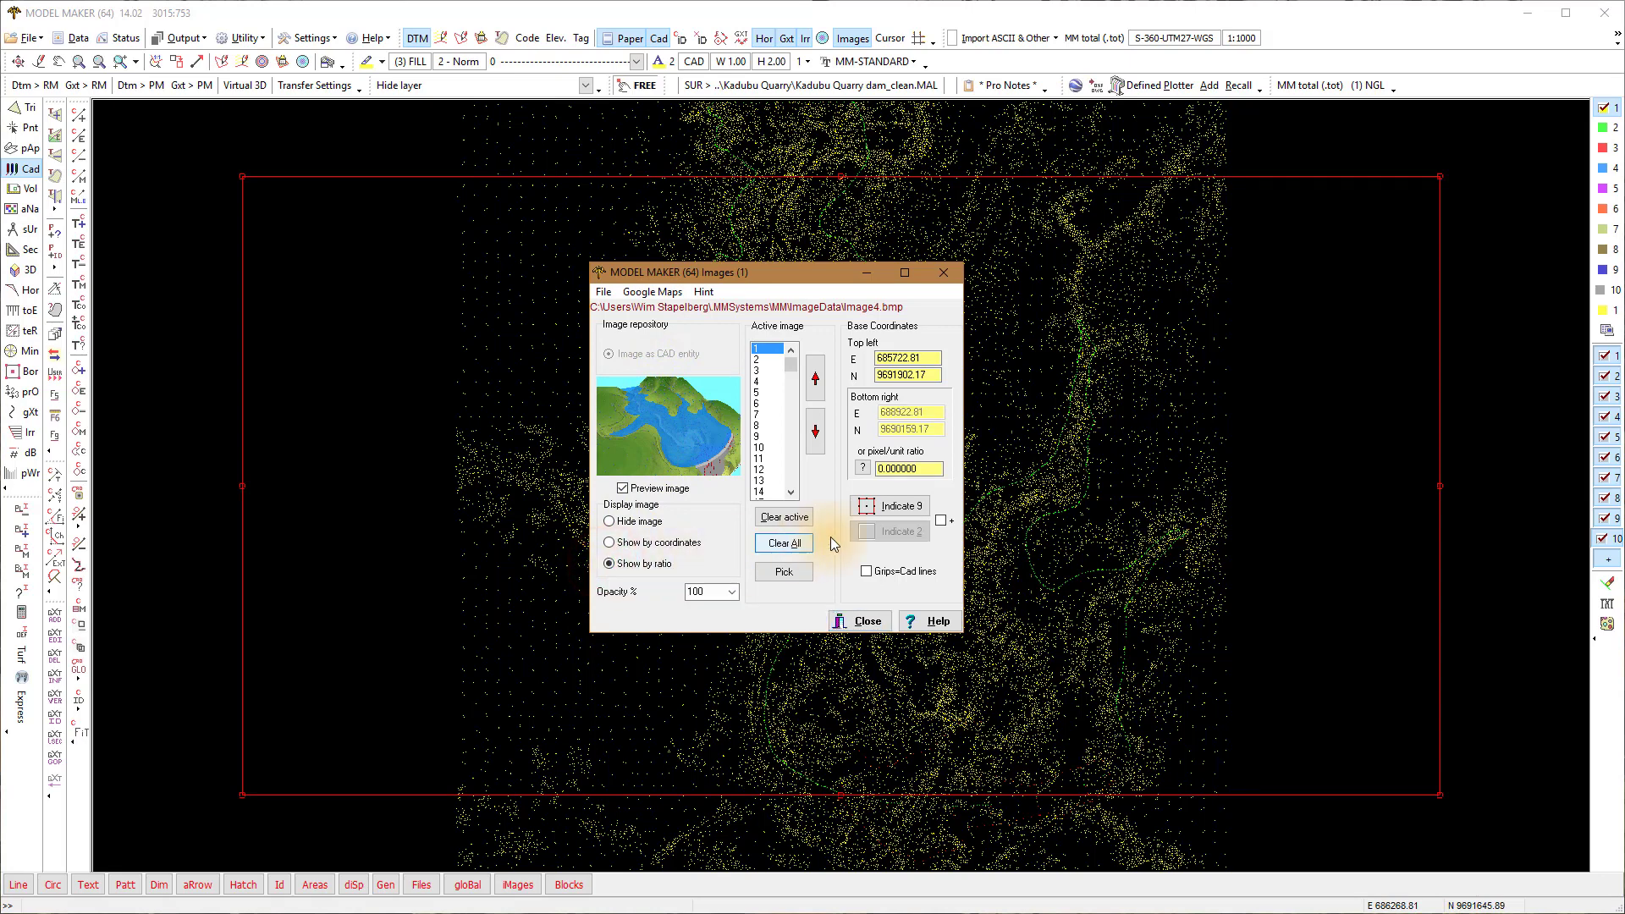
{"action": "left_click", "coordinate": [892, 507]}
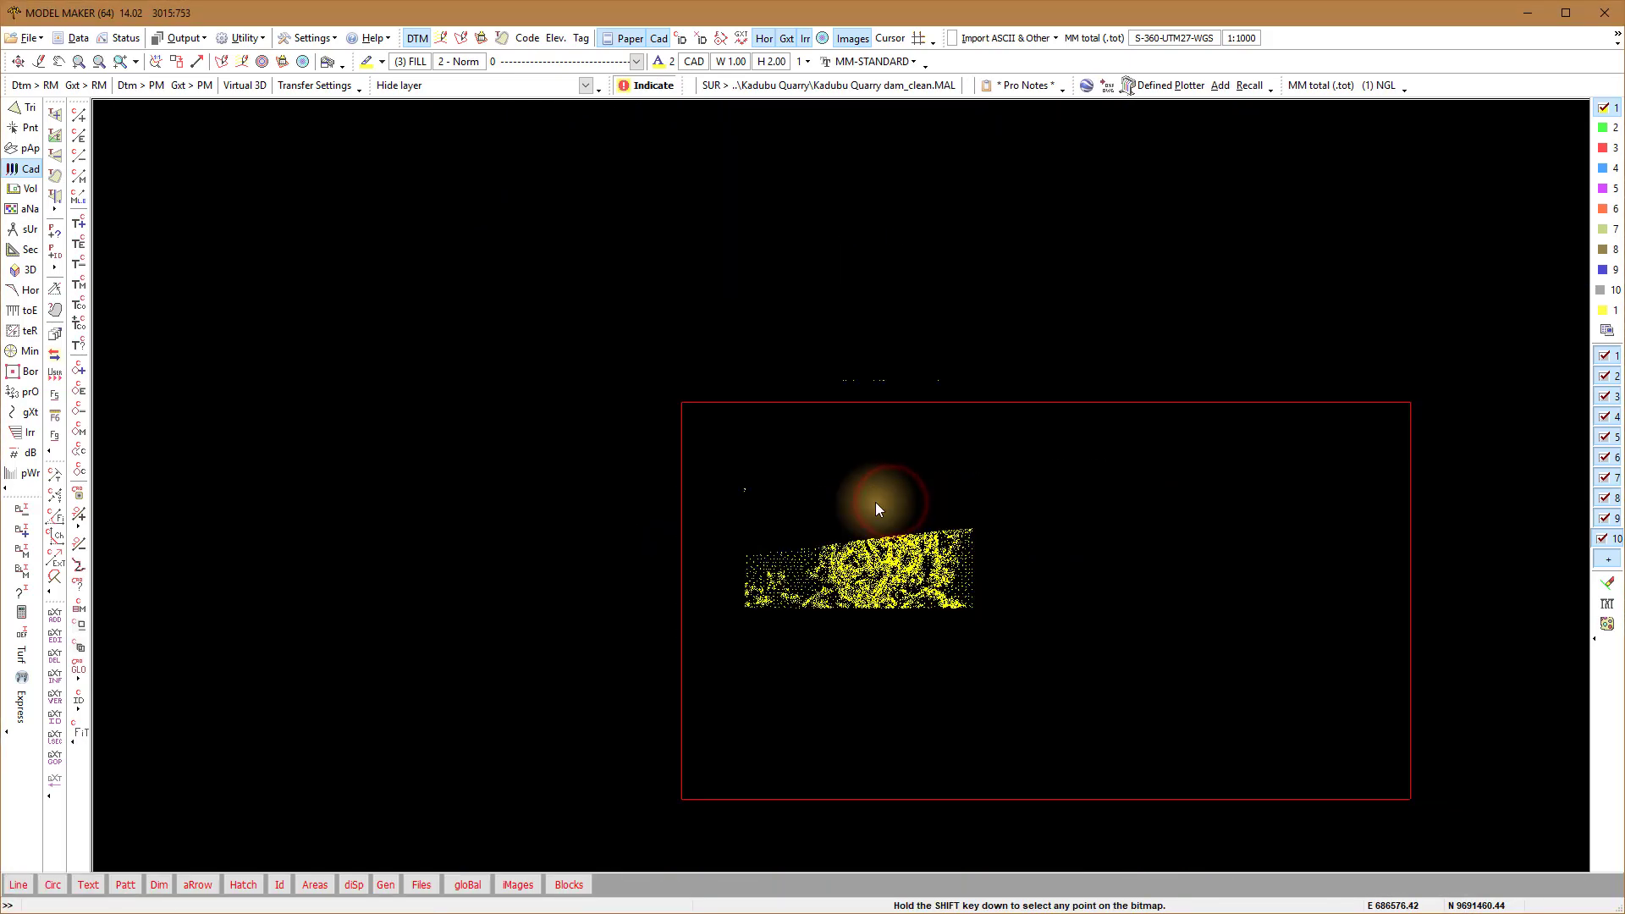
{"action": "left_click", "coordinate": [1014, 563]}
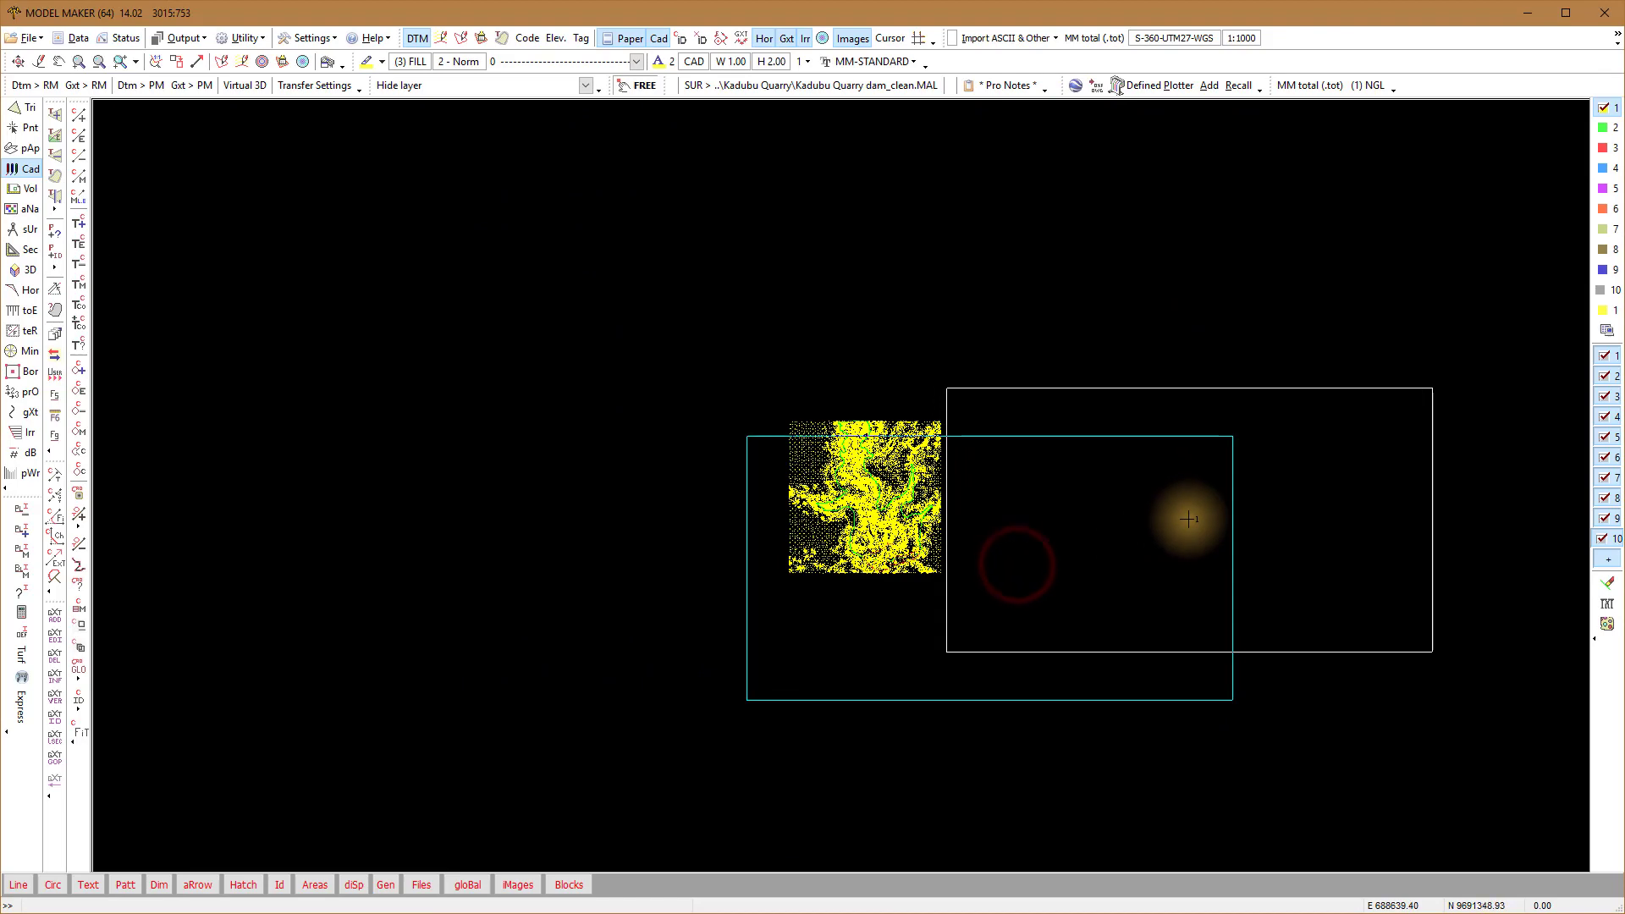
{"action": "left_click", "coordinate": [1191, 519]}
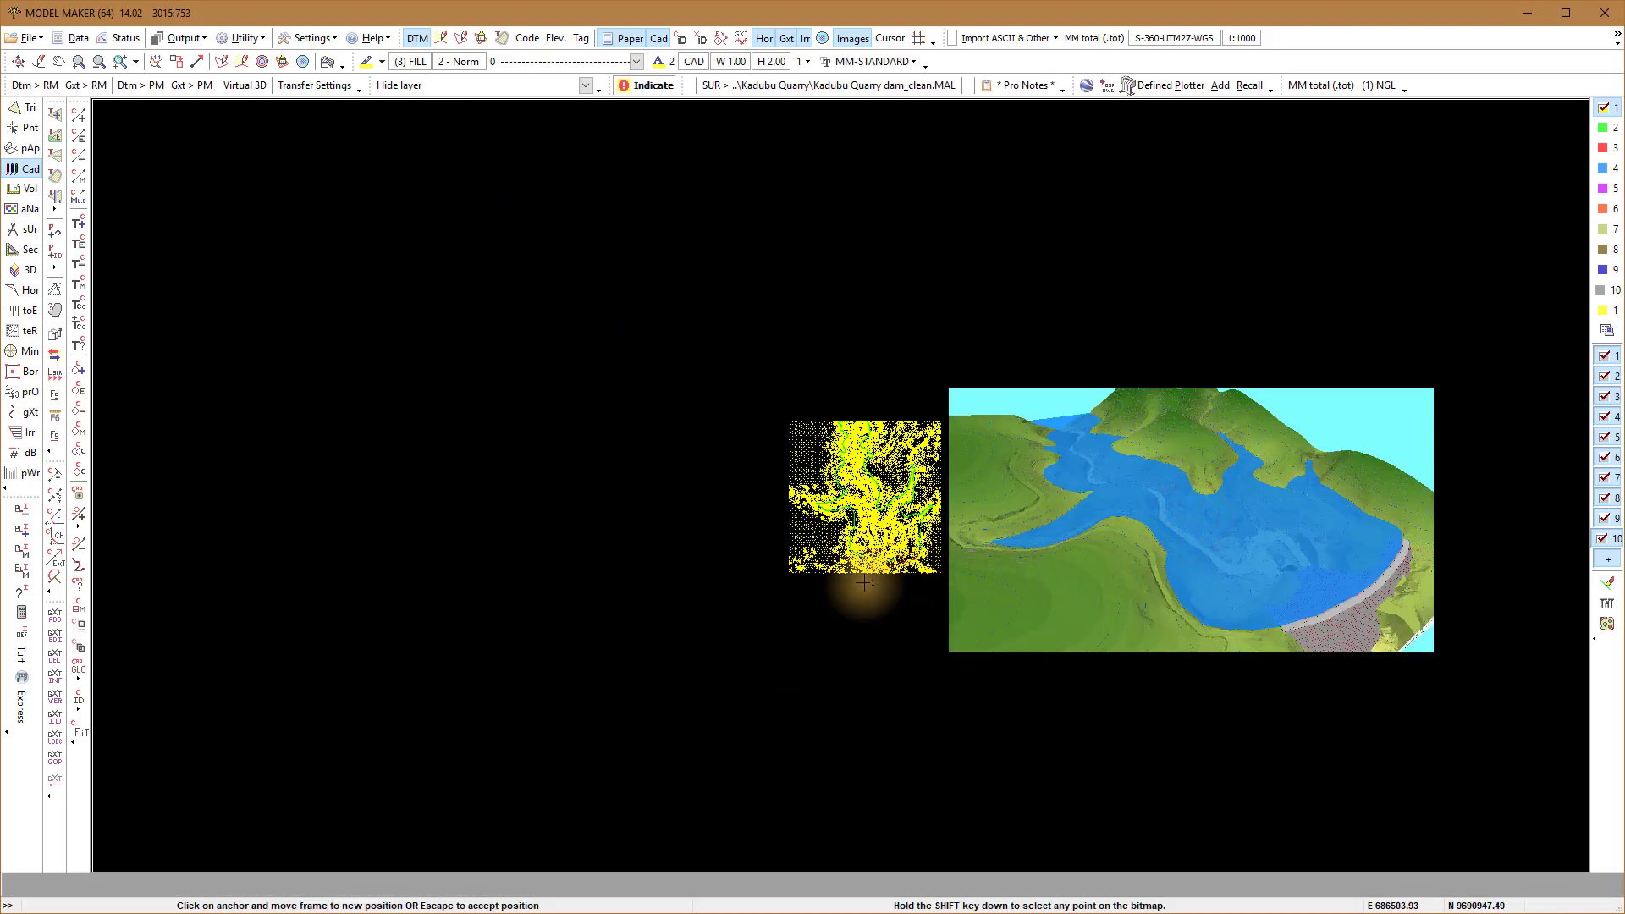
{"action": "key", "text": "Escape"}
{"action": "left_click", "coordinate": [866, 619]}
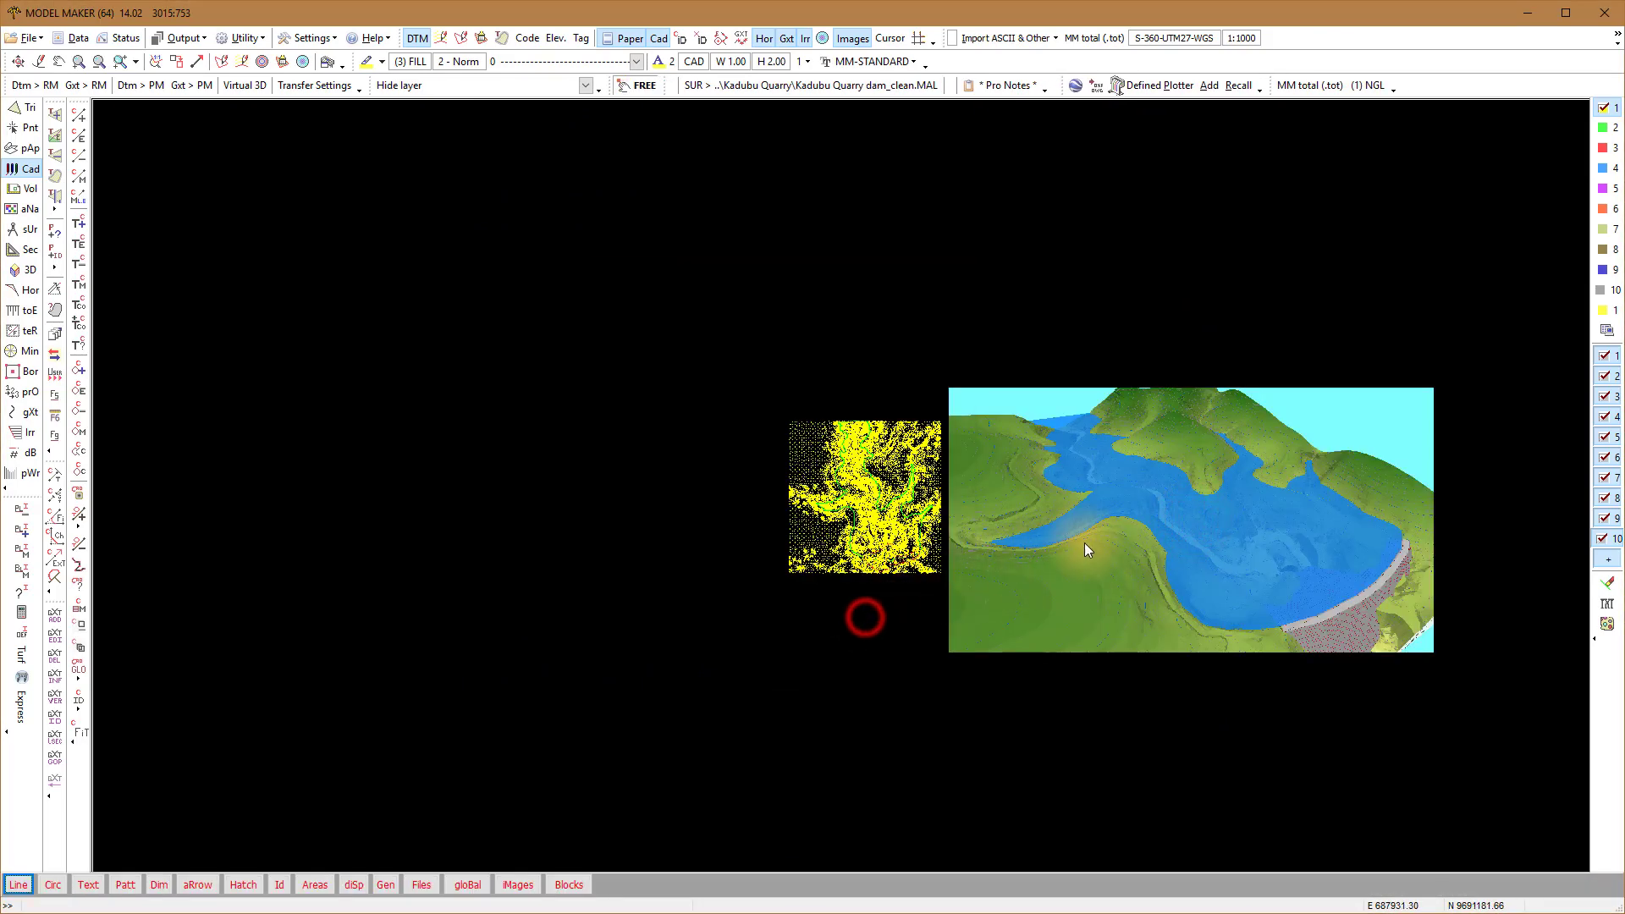
{"action": "middle_click_drag", "start_coordinate": [801, 520], "coordinate": [926, 496]}
{"action": "scroll", "coordinate": [926, 496], "scroll_direction": "up", "scroll_amount": 4}
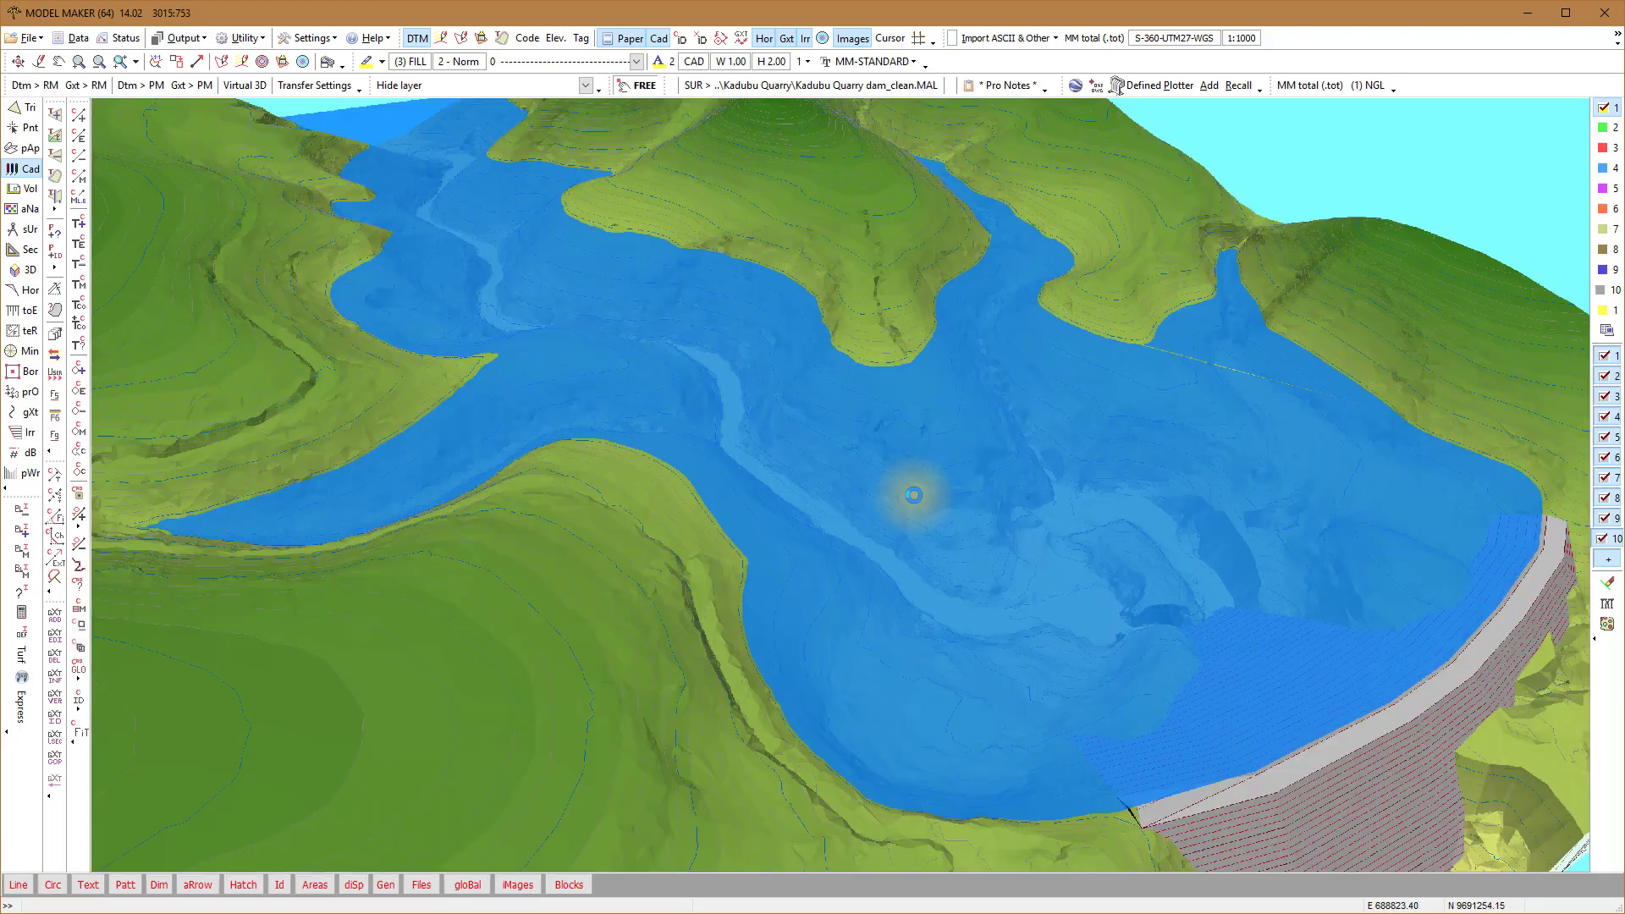
{"action": "scroll", "coordinate": [915, 500], "scroll_direction": "down", "scroll_amount": 1}
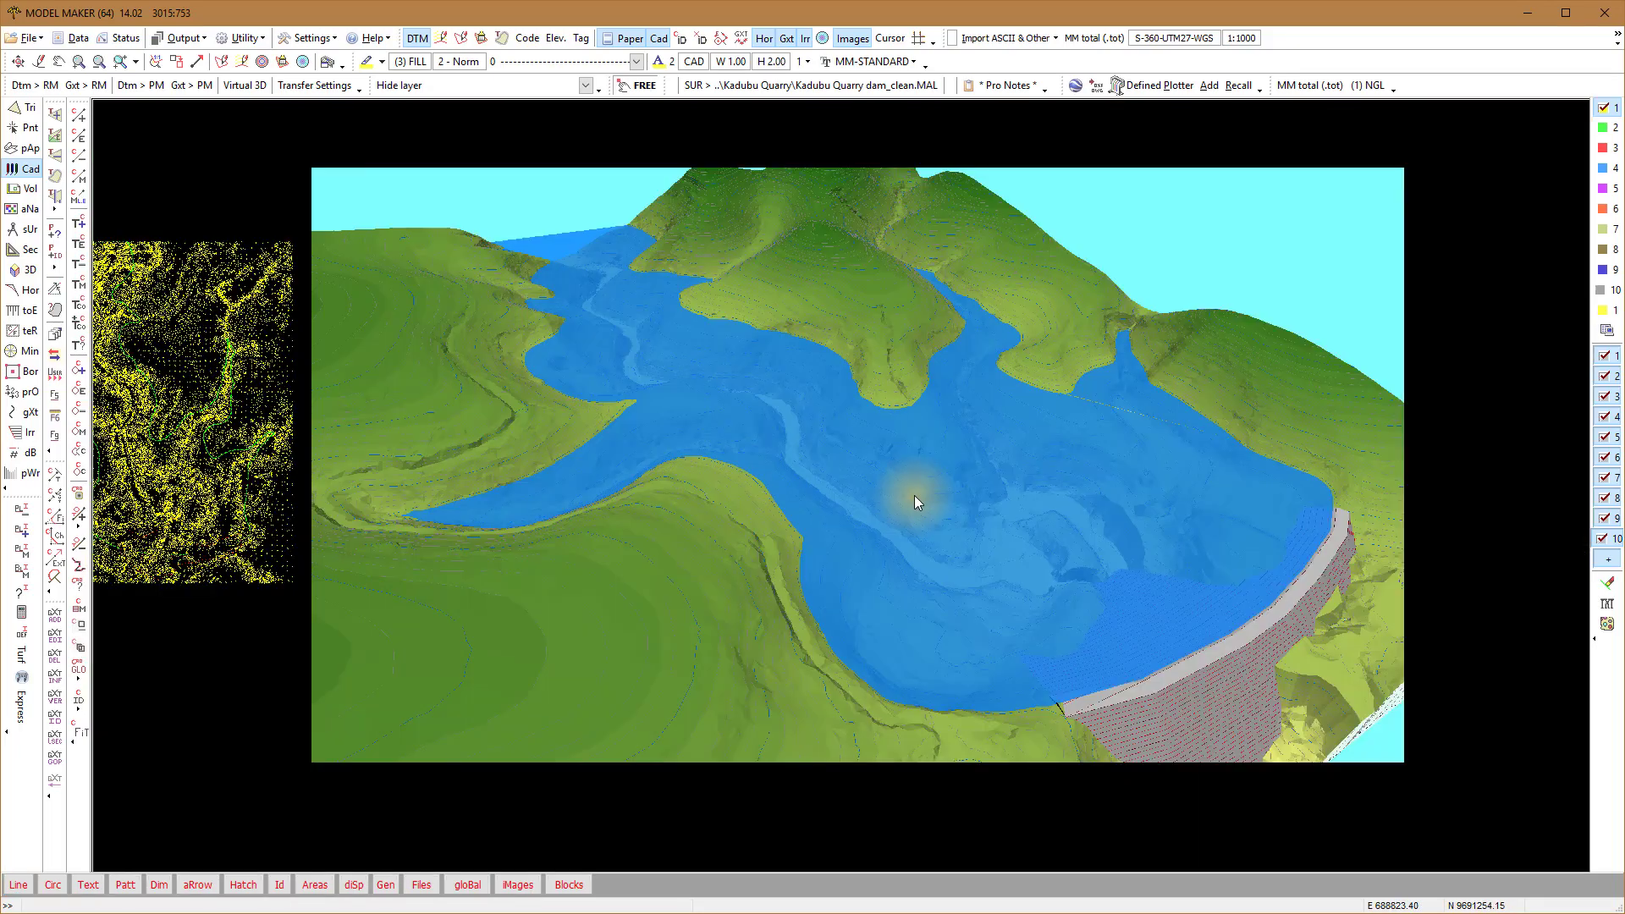